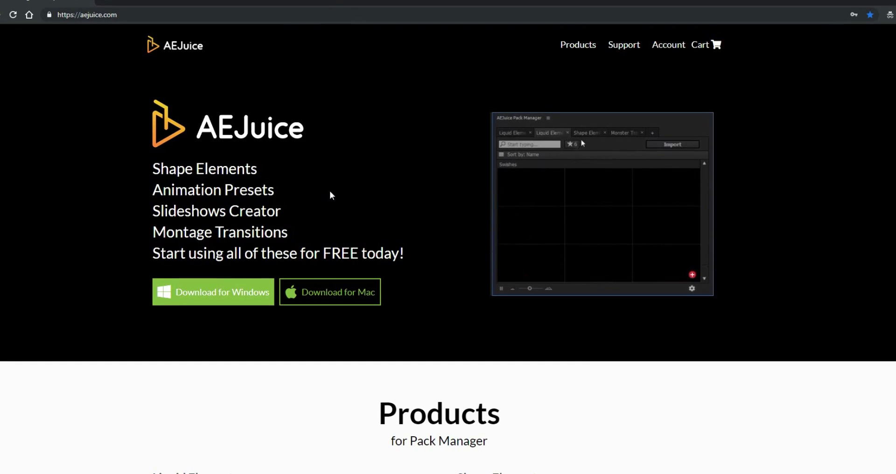
Step: Scroll down the aejuice.com page to the Products grid with the Liquid Elements preview
{"action": "scroll", "coordinate": [330, 195], "scroll_direction": "down", "scroll_amount": 7}
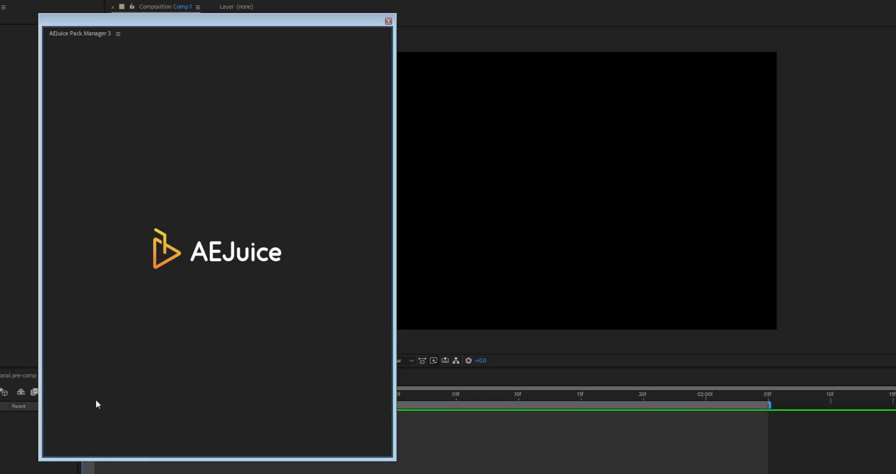
Step: Import a Water Drops element from AEJuice Pack Manager into Comp 1 and add Liquid Elements to the cart
{"action": "left_click_drag", "start_coordinate": [158, 218], "coordinate": [491, 179]}
{"action": "key", "text": "space"}
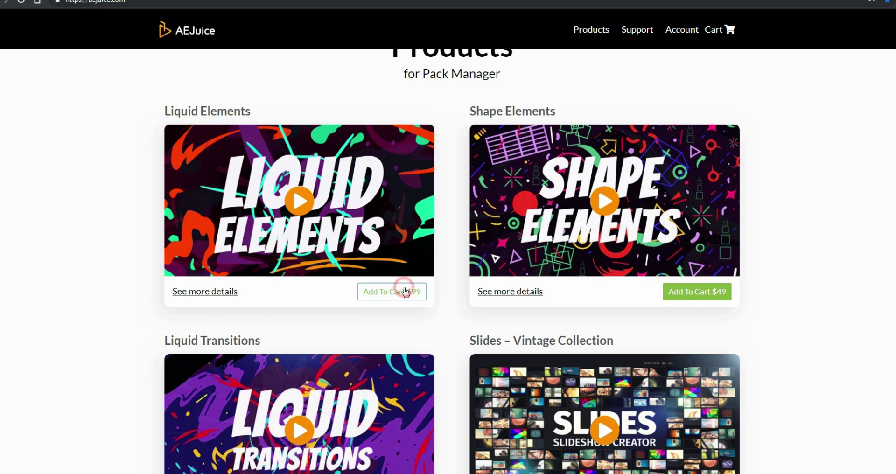
{"action": "left_click", "coordinate": [405, 292]}
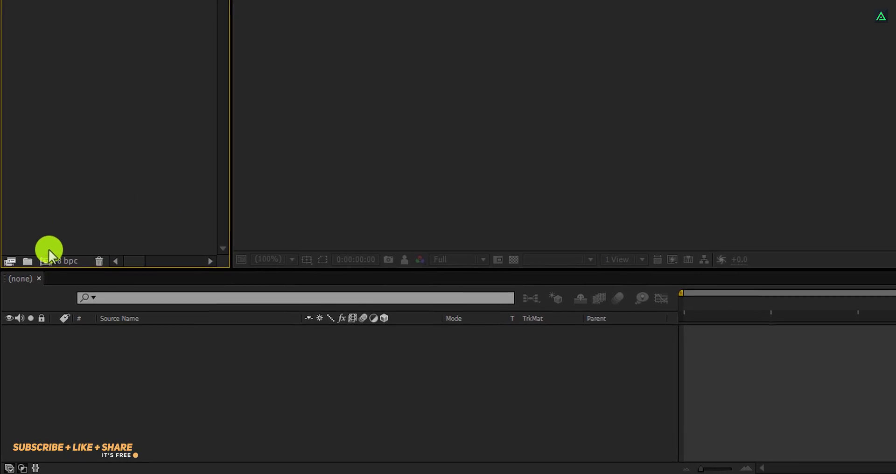
Step: Create a 1920×1080, 30 fps, 10-second composition named Photography_Logo_Intro
{"action": "left_click", "coordinate": [46, 257]}
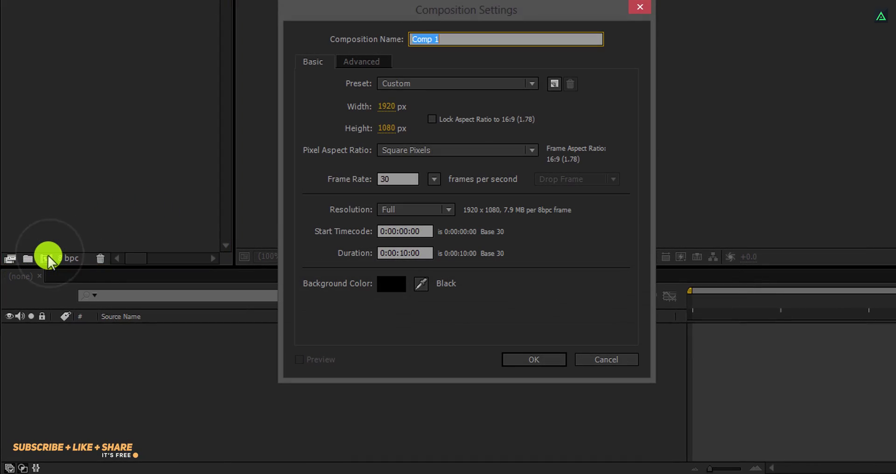
{"action": "type", "text": "Photography_Logo_Intro"}
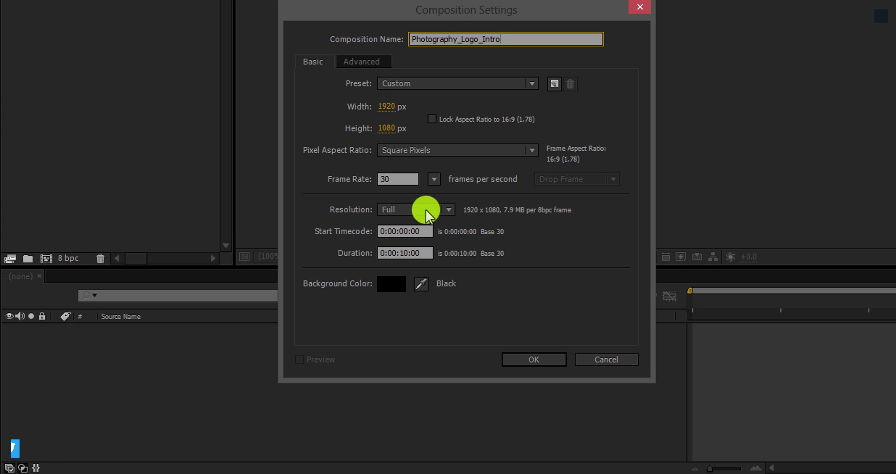
{"action": "left_click", "coordinate": [519, 363]}
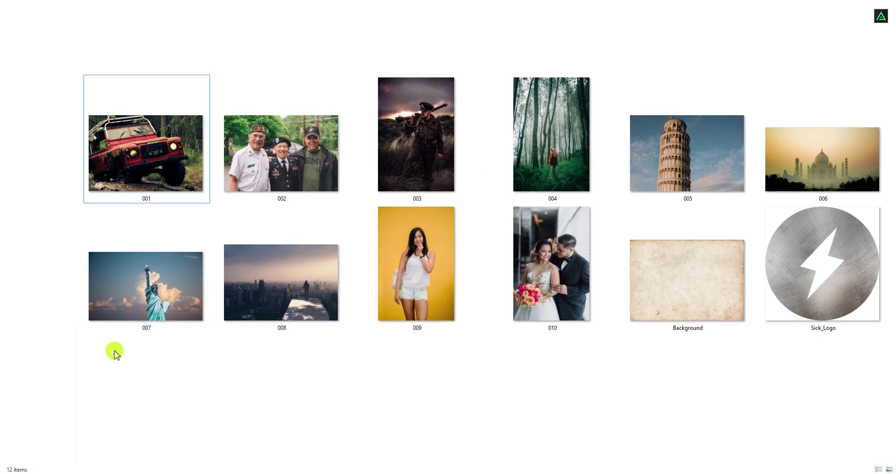
Step: Import all twelve image files from Explorer into the Project panel
{"action": "left_click_drag", "start_coordinate": [126, 336], "coordinate": [758, 89]}
{"action": "left_click_drag", "start_coordinate": [679, 129], "coordinate": [821, 122]}
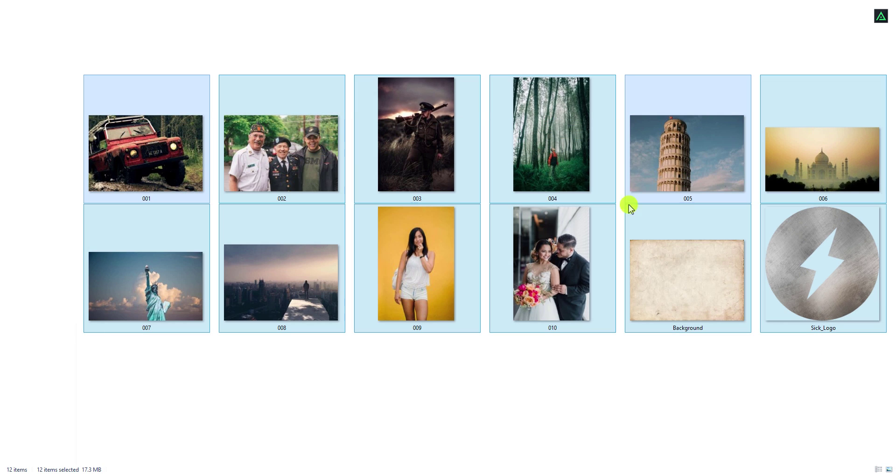
{"action": "left_click_drag", "start_coordinate": [195, 168], "coordinate": [71, 193]}
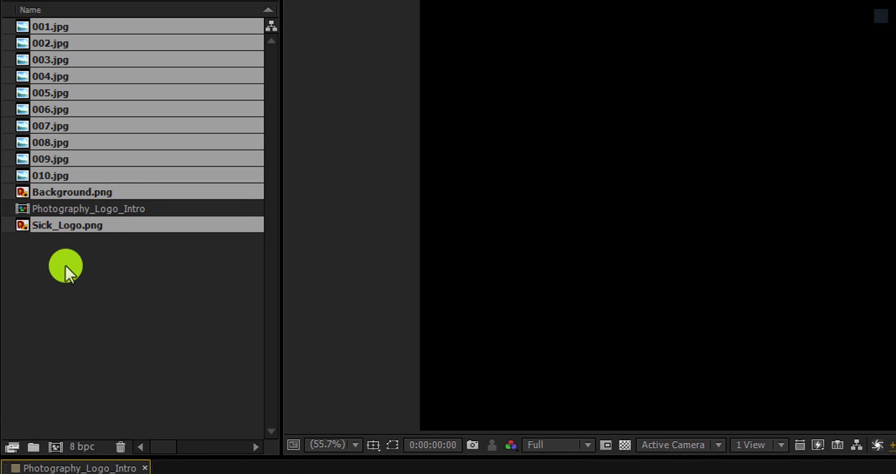
Step: Gather the imported files into a new folder named Images
{"action": "left_click_drag", "start_coordinate": [58, 222], "coordinate": [38, 445]}
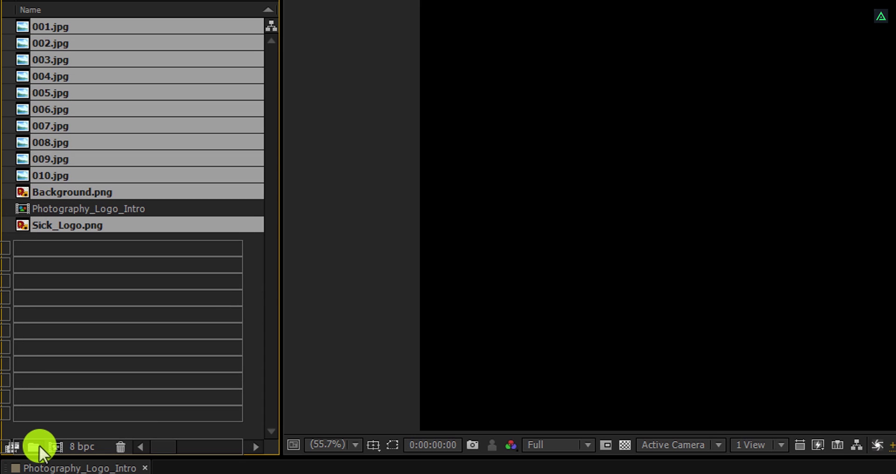
{"action": "left_click_drag", "start_coordinate": [38, 444], "coordinate": [38, 444]}
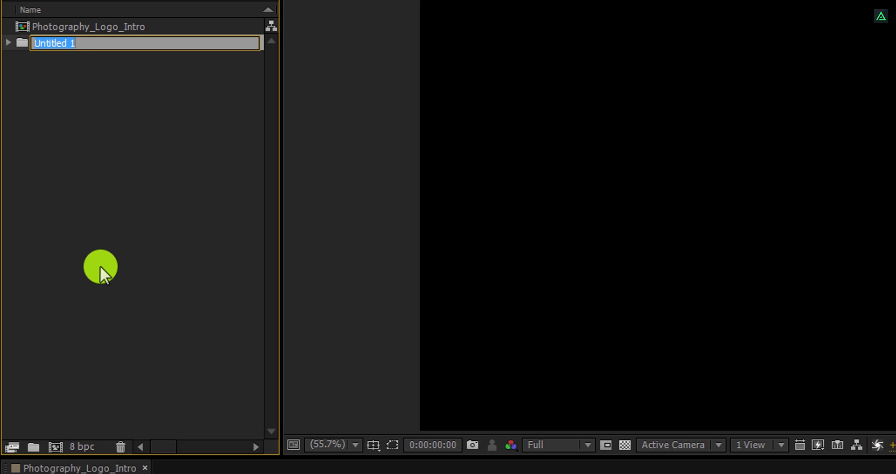
{"action": "type", "text": "Images"}
{"action": "key", "text": "Return"}
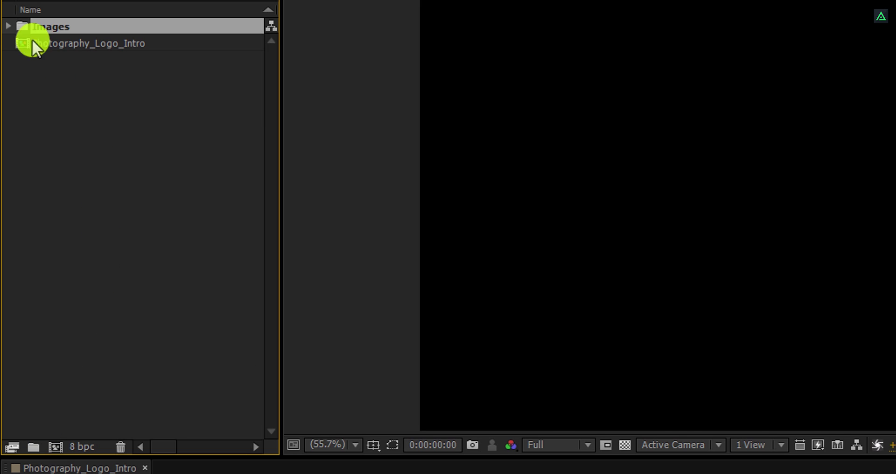
Step: Add Background.png from the Images folder to the composition as a layer
{"action": "left_click", "coordinate": [7, 26]}
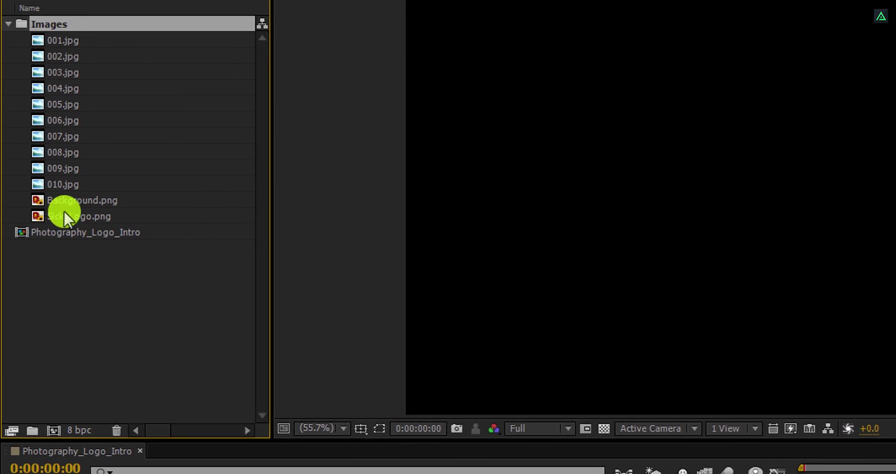
{"action": "left_click", "coordinate": [62, 212]}
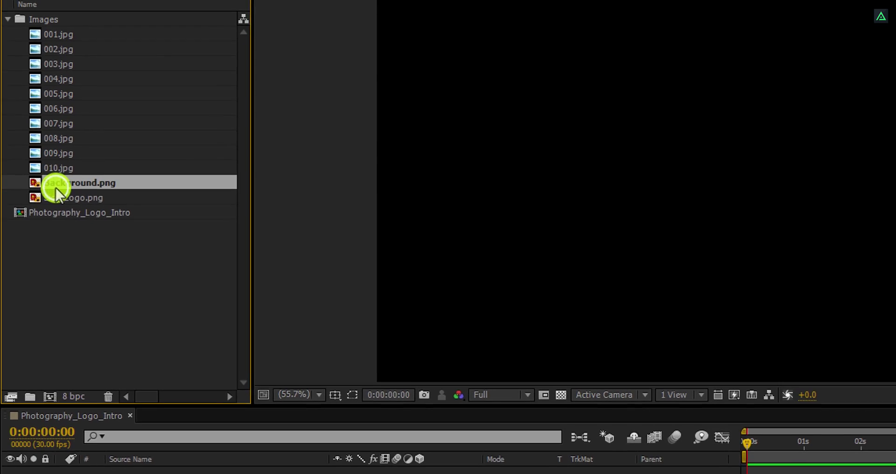
{"action": "left_click_drag", "start_coordinate": [55, 188], "coordinate": [159, 473]}
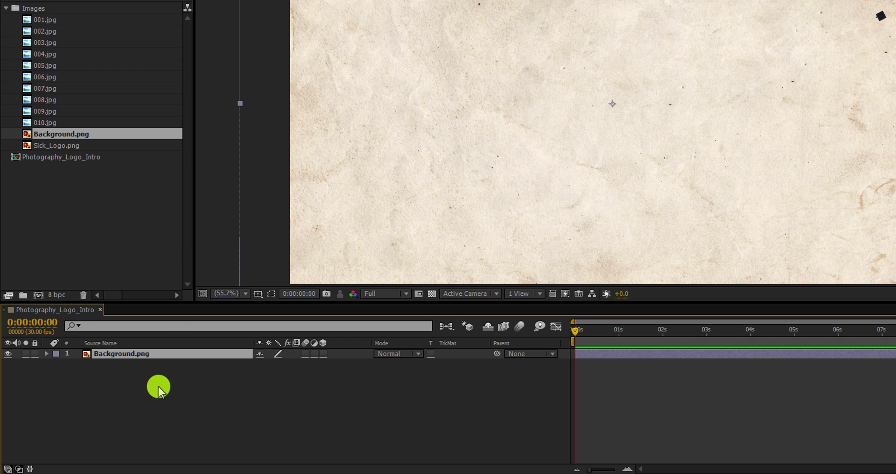
Step: Create a full-size solid layer named Image_001
{"action": "right_click", "coordinate": [132, 391]}
{"action": "mouse_move", "coordinate": [209, 264]}
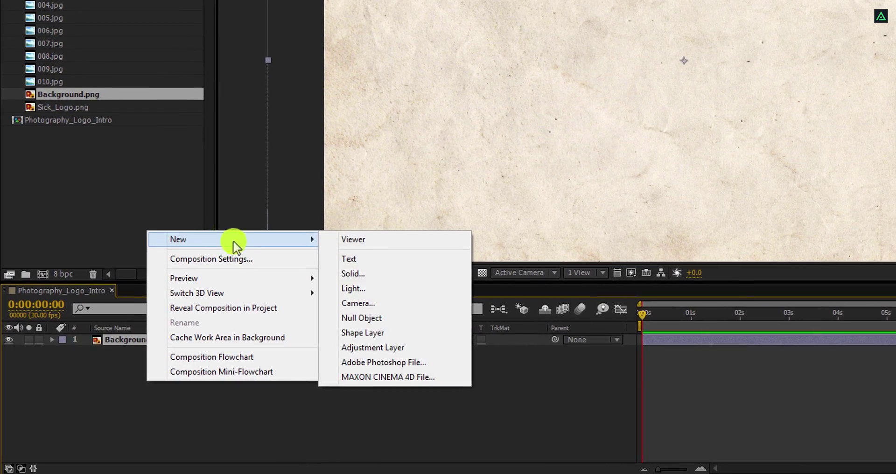
{"action": "left_click", "coordinate": [397, 274]}
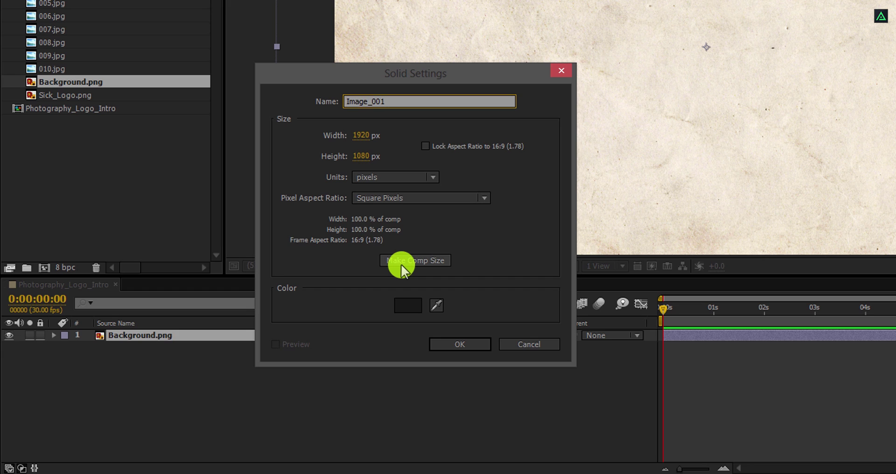
{"action": "left_click", "coordinate": [456, 343]}
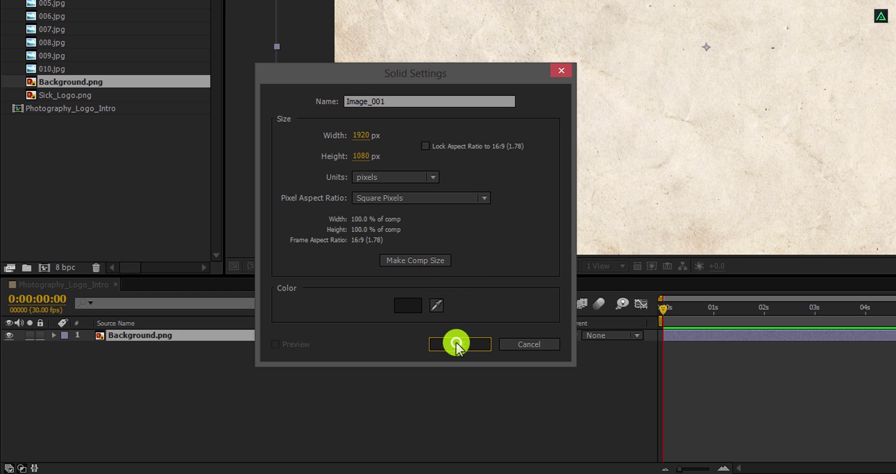
Step: Pre-compose the Image_001 solid into an Image_001 composition, moving all attributes
{"action": "right_click", "coordinate": [201, 332]}
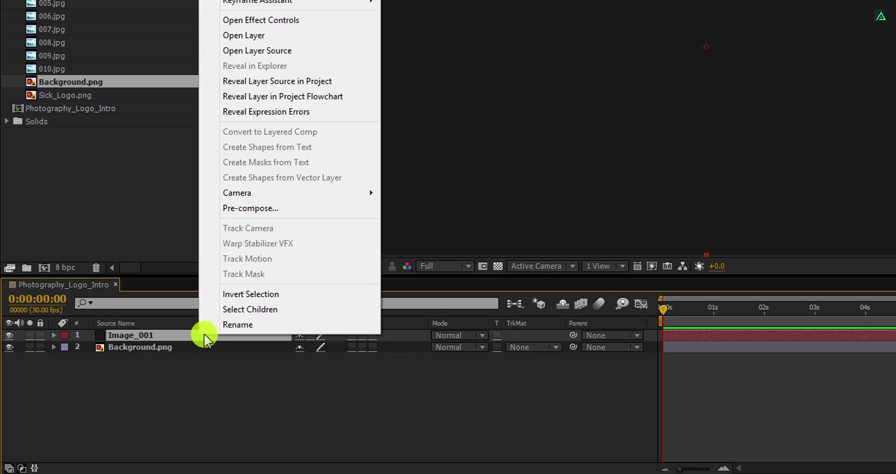
{"action": "left_click", "coordinate": [275, 206]}
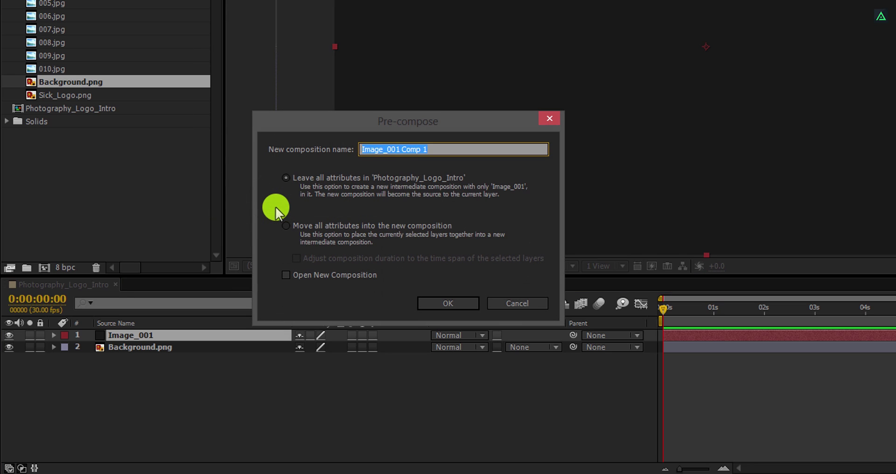
{"action": "key", "text": "End"}
{"action": "key", "text": "BackSpace"}
{"action": "key", "text": "BackSpace"}
{"action": "key", "text": "BackSpace"}
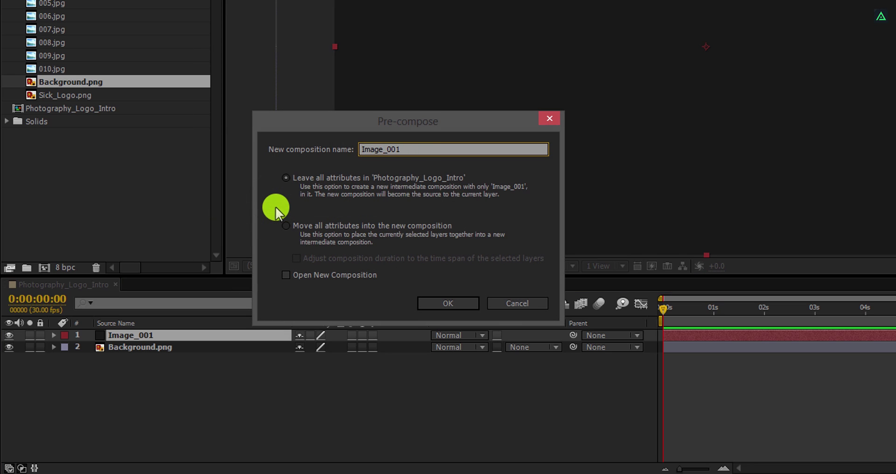
{"action": "left_click", "coordinate": [301, 225]}
{"action": "left_click", "coordinate": [446, 304]}
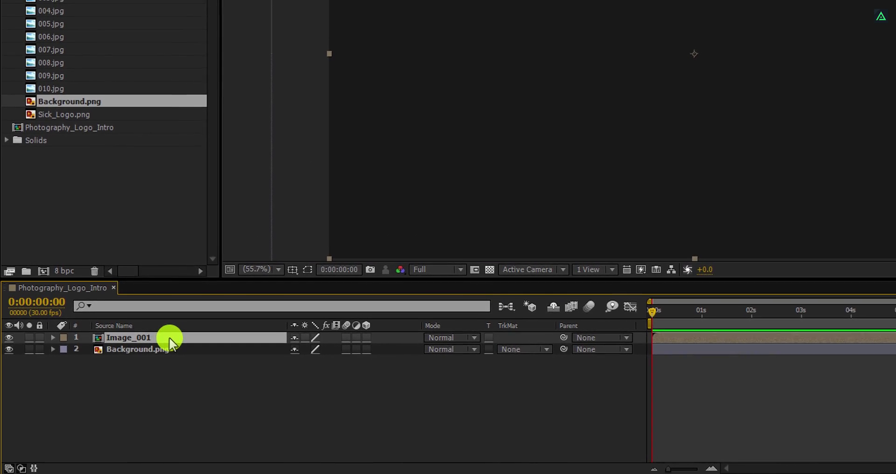
Step: Place the jeep photo 001.jpg inside the Image_001 precomp and nudge it down slightly
{"action": "double_click", "coordinate": [153, 351]}
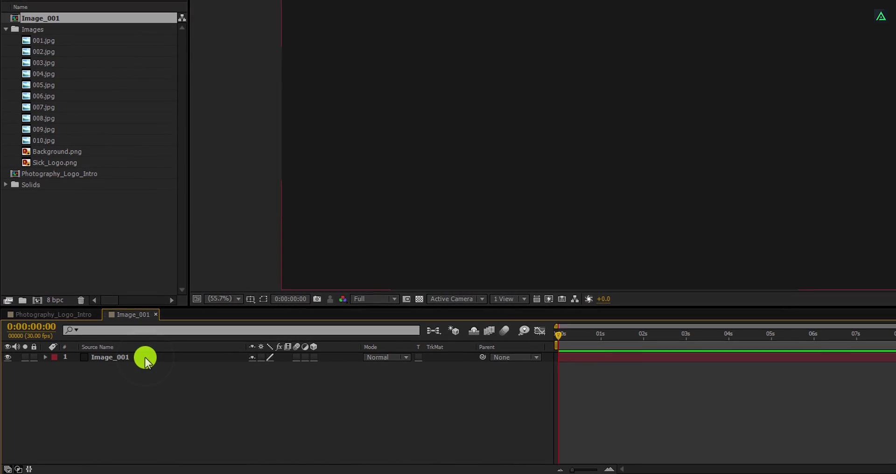
{"action": "left_click_drag", "start_coordinate": [40, 46], "coordinate": [100, 379]}
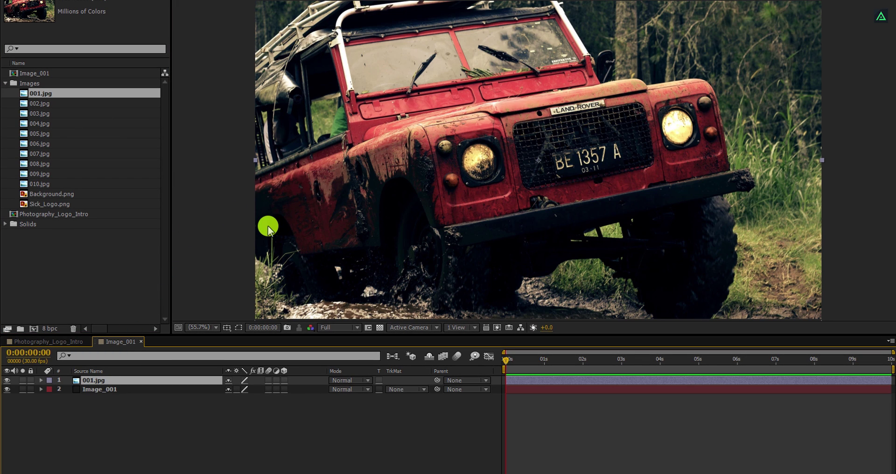
{"action": "key", "text": "shift+Down"}
{"action": "key", "text": "shift+Down"}
{"action": "key", "text": "shift+Down"}
{"action": "key", "text": "shift+Down"}
{"action": "key", "text": "shift+Down"}
{"action": "key", "text": "shift+Down"}
{"action": "key", "text": "shift+Down"}
{"action": "key", "text": "shift+Down"}
{"action": "key", "text": "shift+Down"}
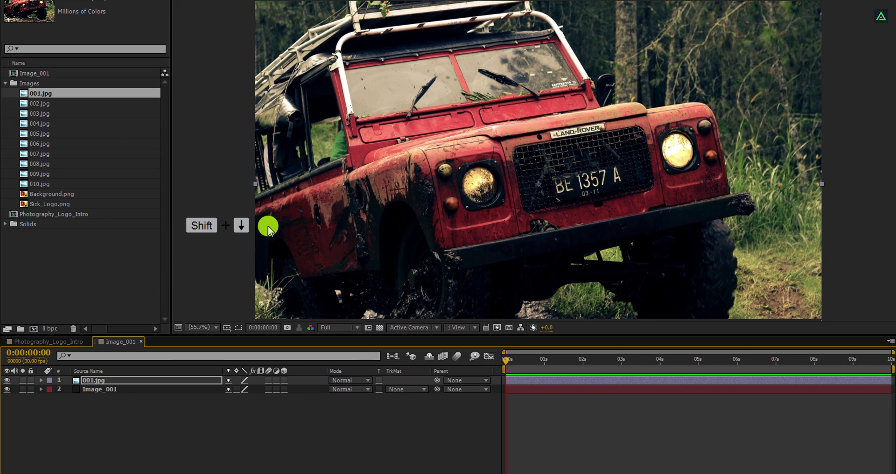
Step: Back in Photography_Logo_Intro, scale the Image_001 layer to 55%
{"action": "left_click", "coordinate": [63, 342]}
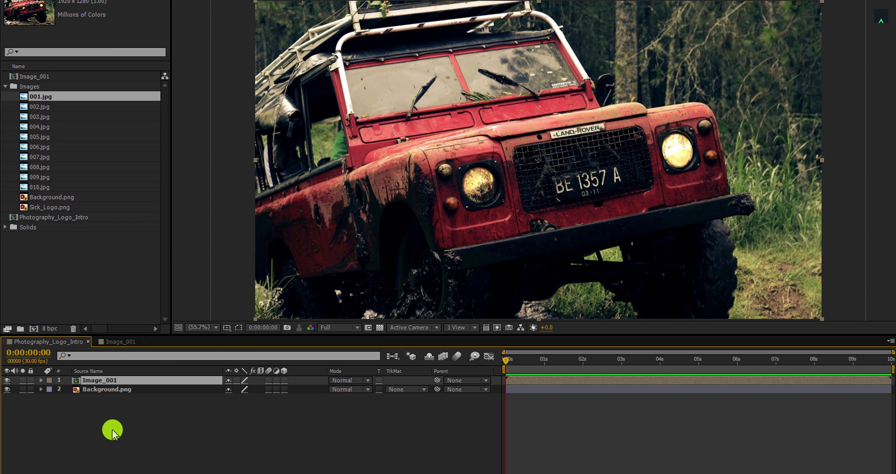
{"action": "key", "text": "s"}
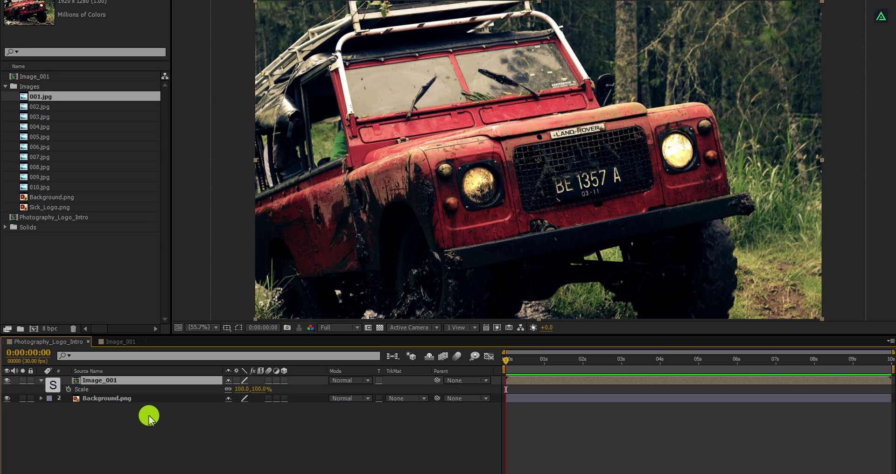
{"action": "left_click", "coordinate": [260, 389]}
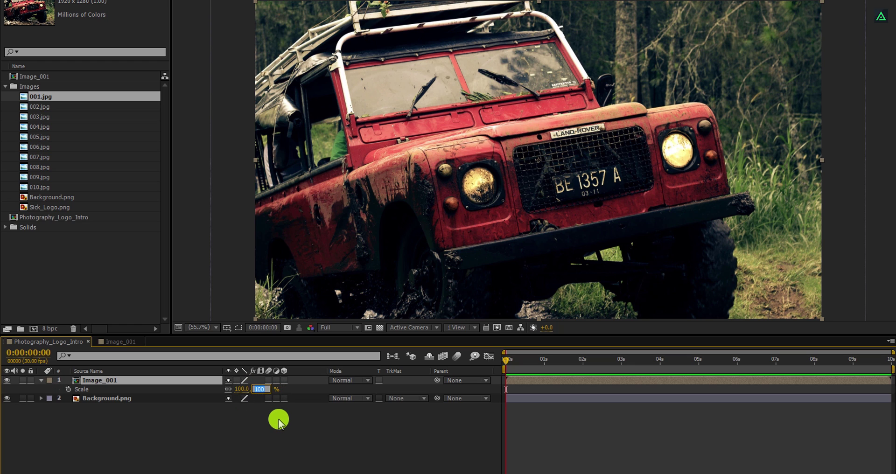
{"action": "type", "text": "55"}
{"action": "key", "text": "Return"}
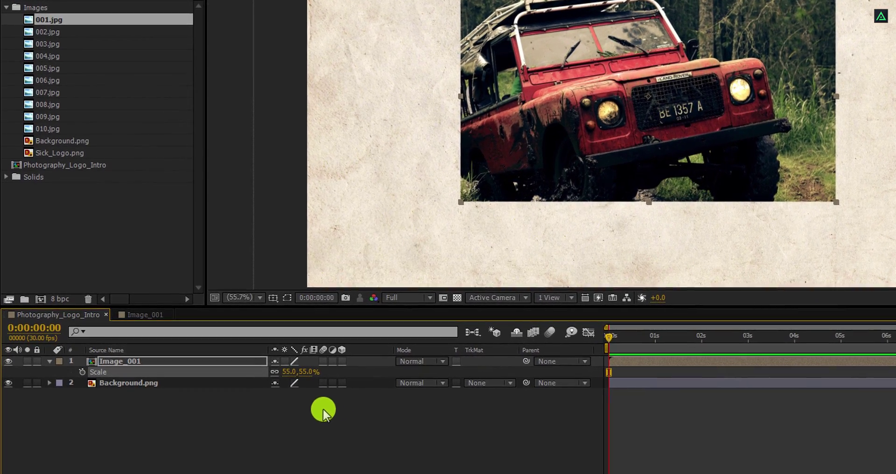
Step: Add a Stroke layer style to Image_001 and expand its settings
{"action": "right_click", "coordinate": [148, 364]}
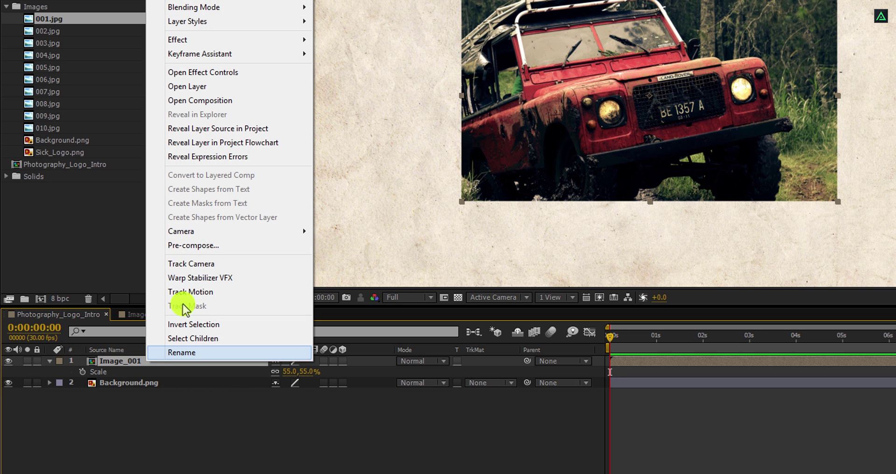
{"action": "mouse_move", "coordinate": [255, 26]}
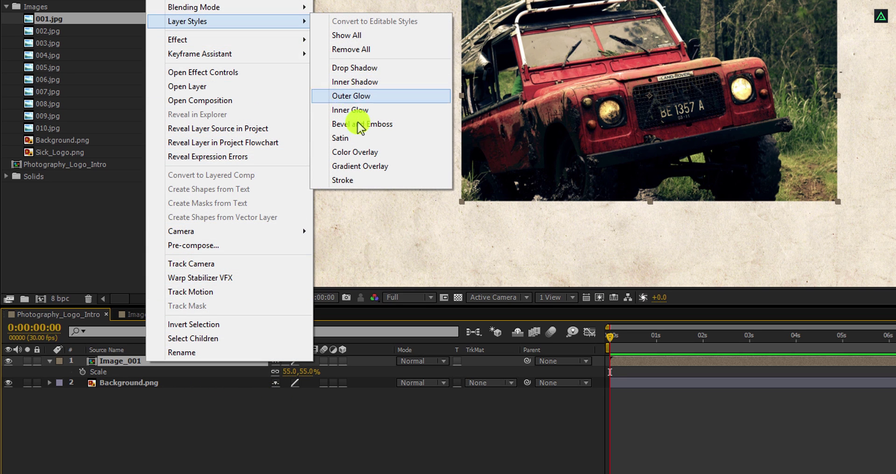
{"action": "left_click", "coordinate": [364, 181]}
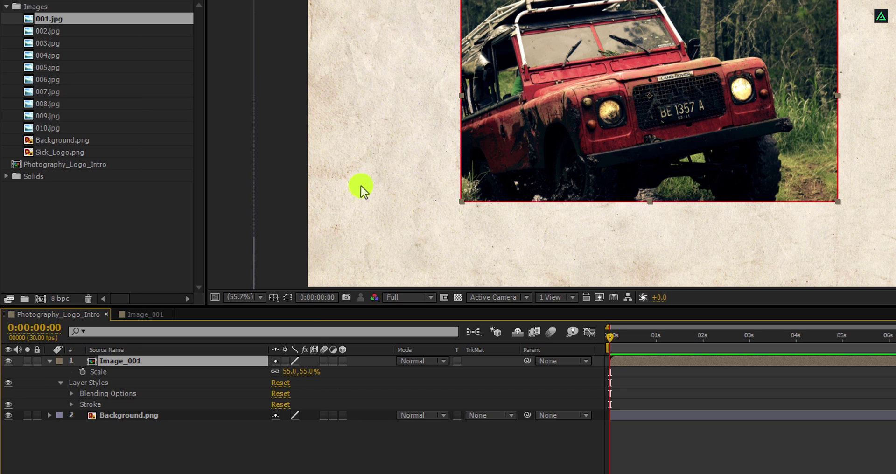
{"action": "left_click", "coordinate": [70, 405]}
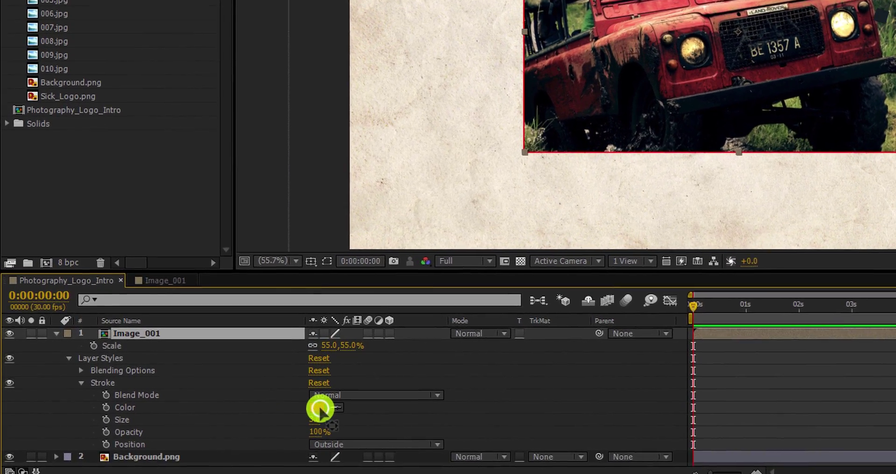
Step: Set the stroke colour to white (FFFFFF), position to Inside and size to 25
{"action": "left_click", "coordinate": [320, 409]}
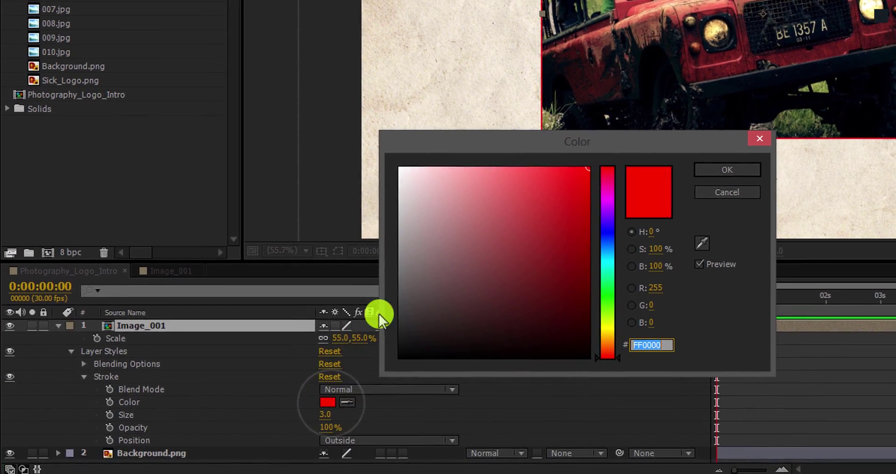
{"action": "left_click_drag", "start_coordinate": [426, 208], "coordinate": [379, 130]}
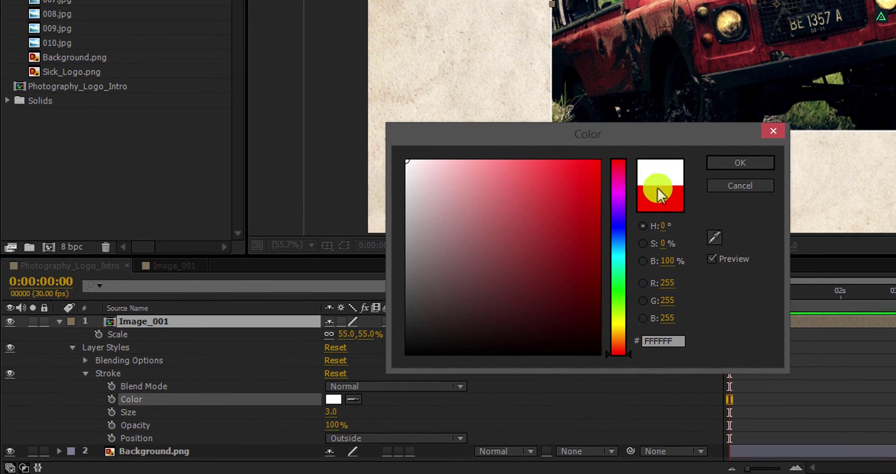
{"action": "left_click", "coordinate": [721, 163]}
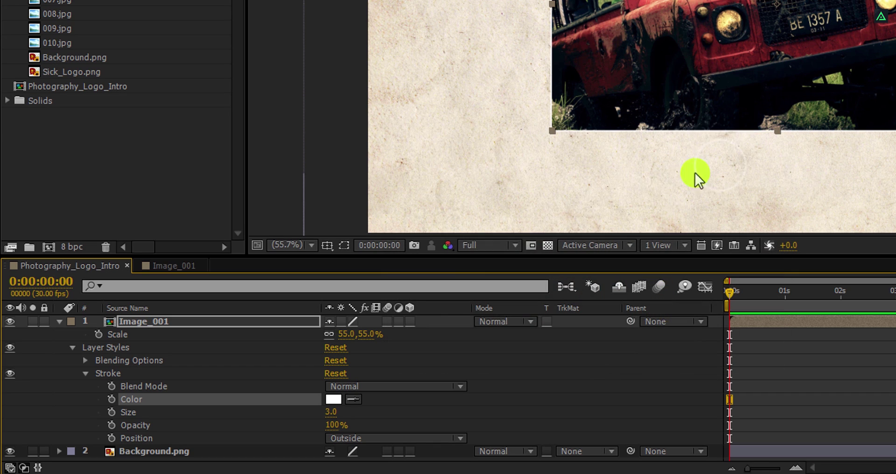
{"action": "left_click", "coordinate": [356, 435]}
{"action": "left_click", "coordinate": [366, 406]}
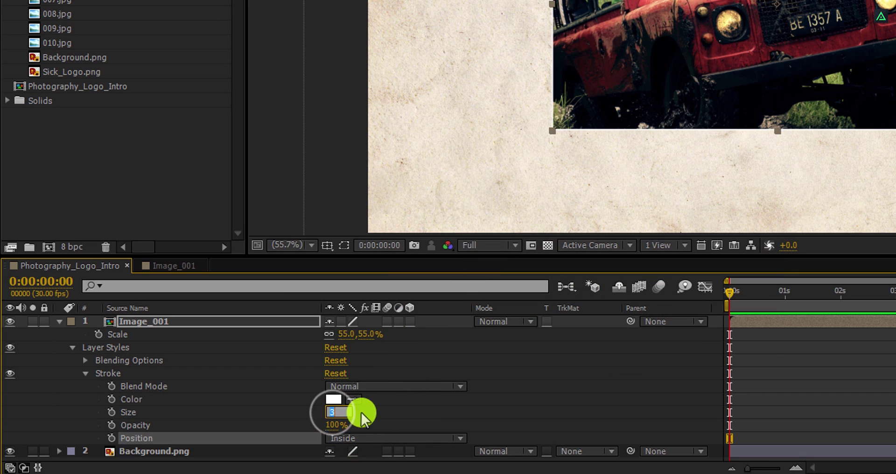
{"action": "type", "text": "25"}
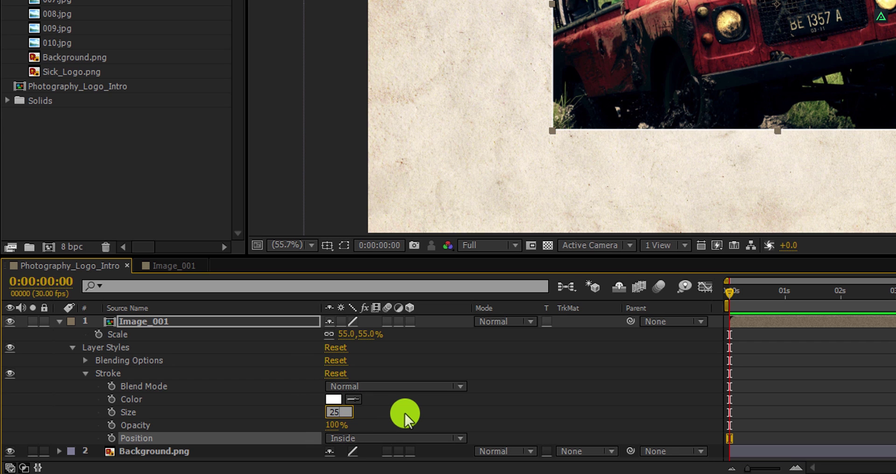
{"action": "key", "text": "Return"}
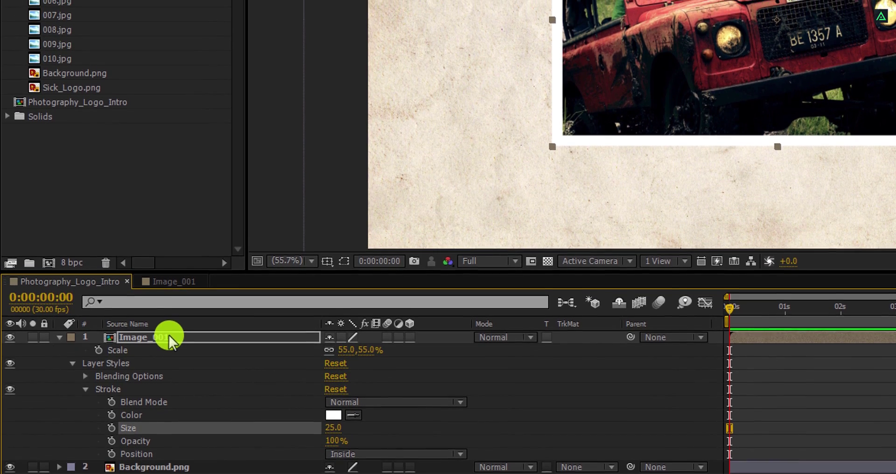
Step: Add a Drop Shadow layer style to Image_001 and expand its settings
{"action": "right_click", "coordinate": [170, 341]}
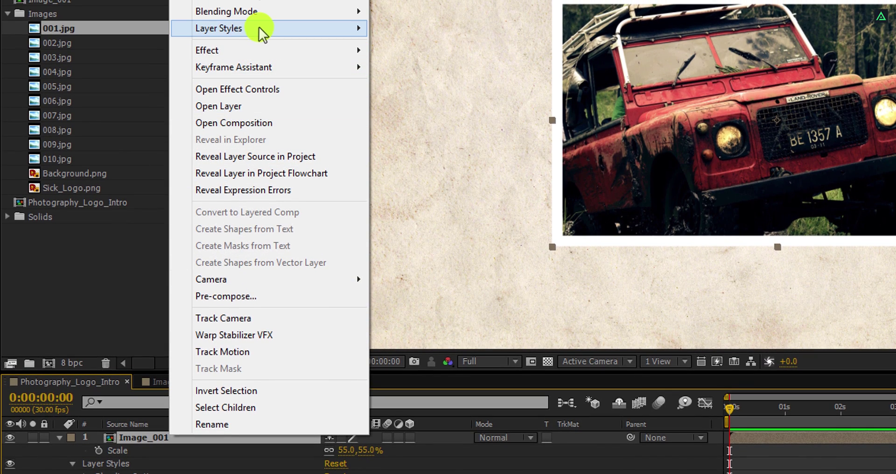
{"action": "mouse_move", "coordinate": [260, 29]}
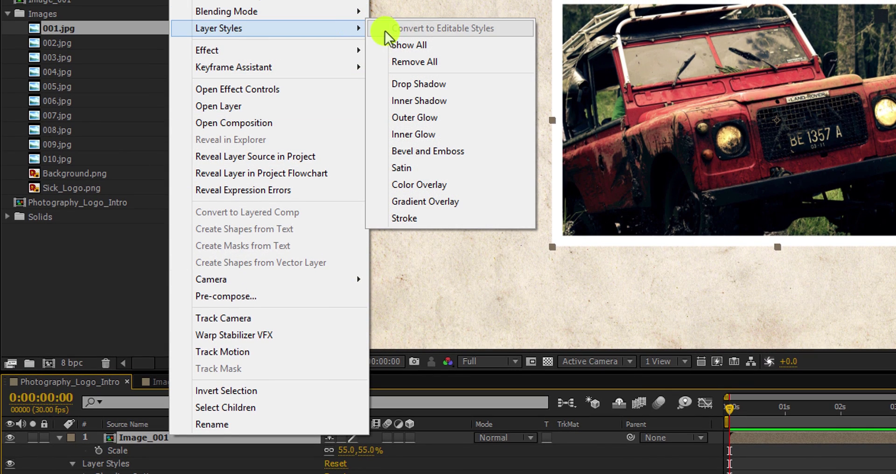
{"action": "left_click", "coordinate": [441, 86]}
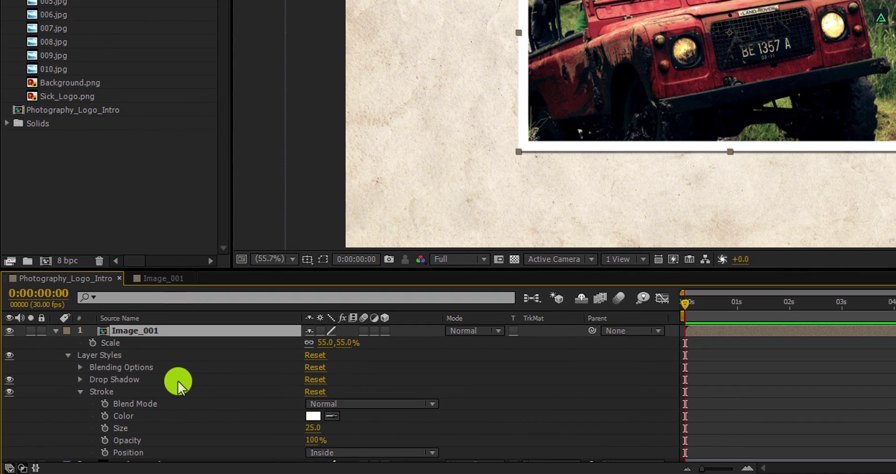
{"action": "left_click", "coordinate": [80, 379]}
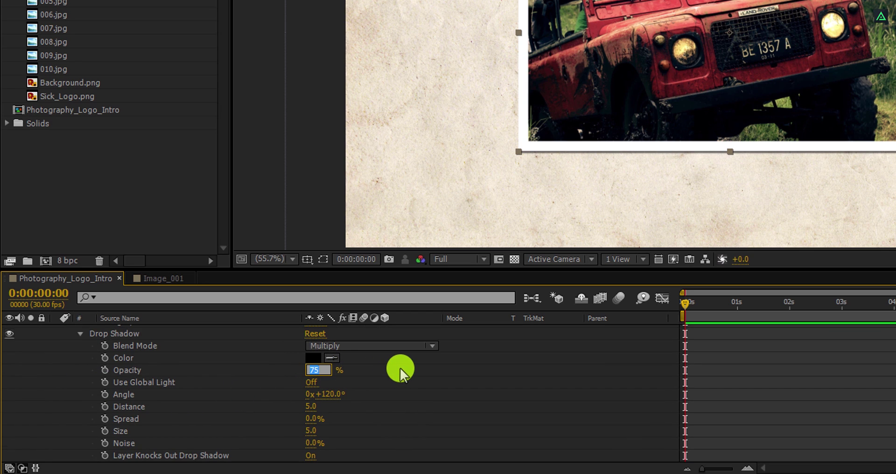
Step: Set drop shadow opacity to 30% and add Position and Rotation keyframes at 1 second
{"action": "key", "text": "Return"}
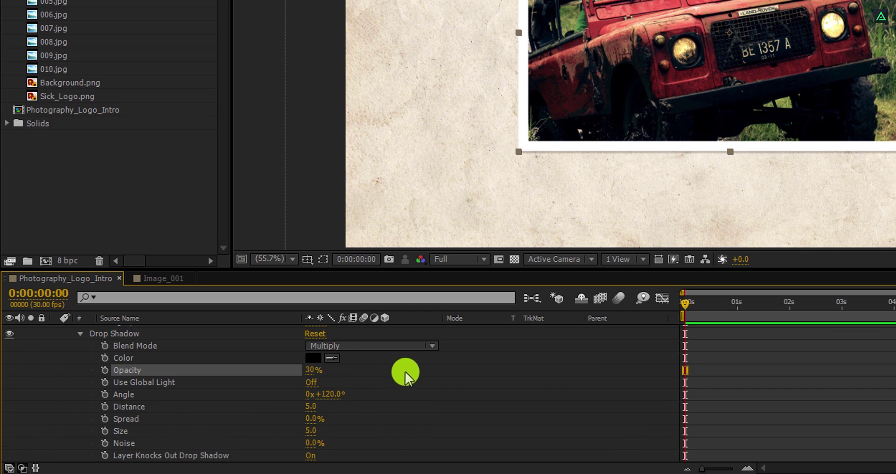
{"action": "left_click", "coordinate": [736, 303]}
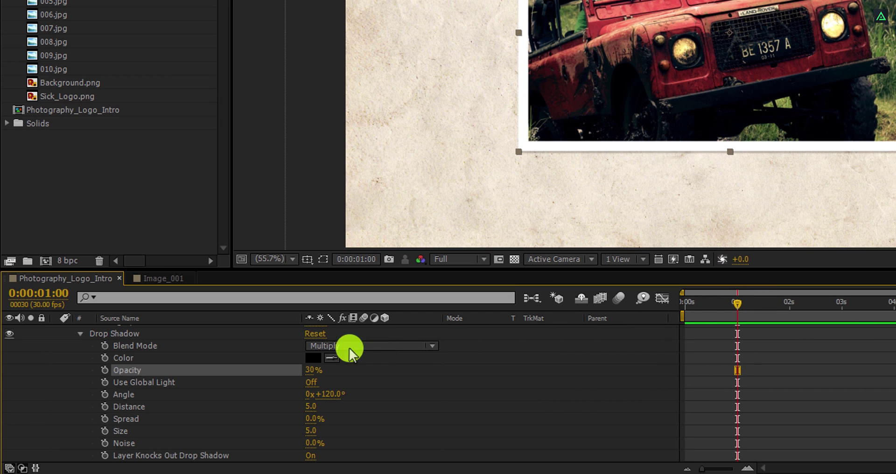
{"action": "scroll", "coordinate": [126, 360], "scroll_direction": "up", "scroll_amount": 2}
{"action": "key", "text": "p"}
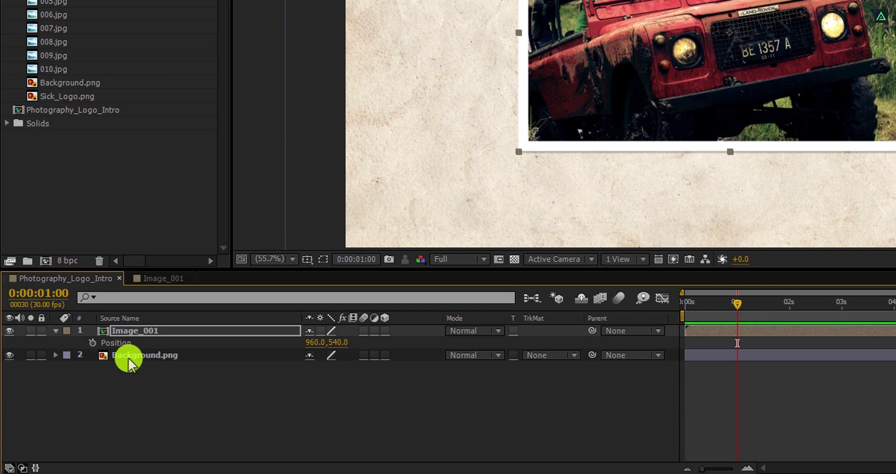
{"action": "left_click", "coordinate": [92, 343]}
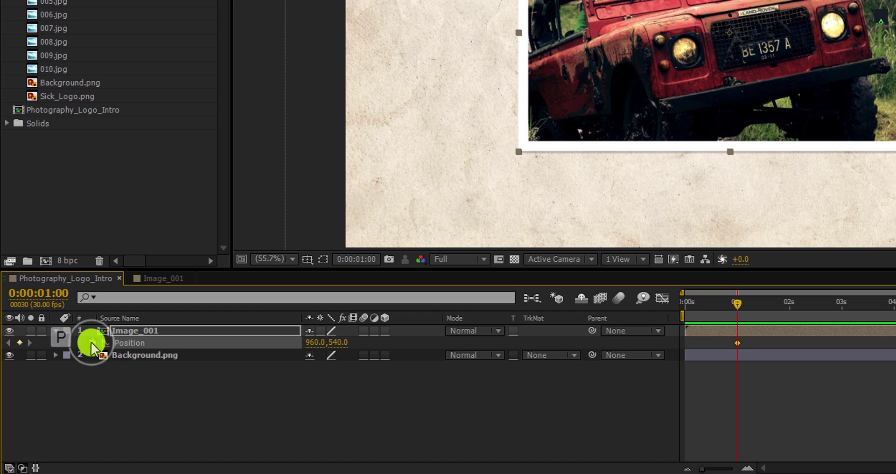
{"action": "key", "text": "r"}
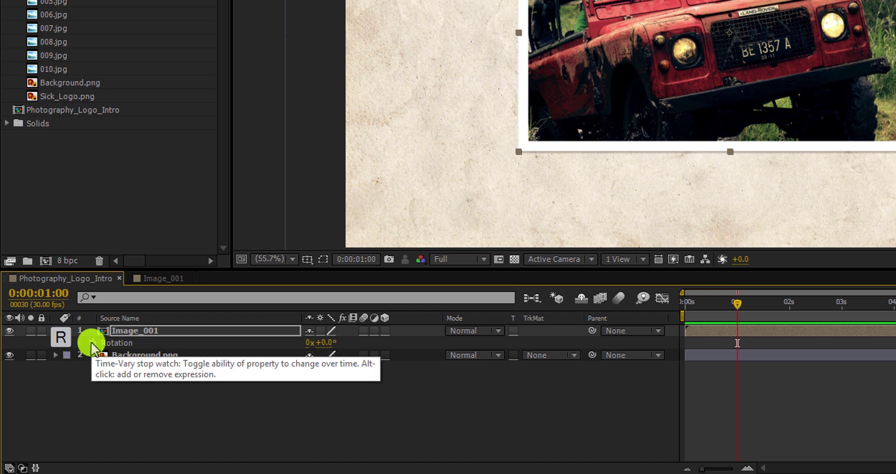
{"action": "left_click", "coordinate": [92, 344]}
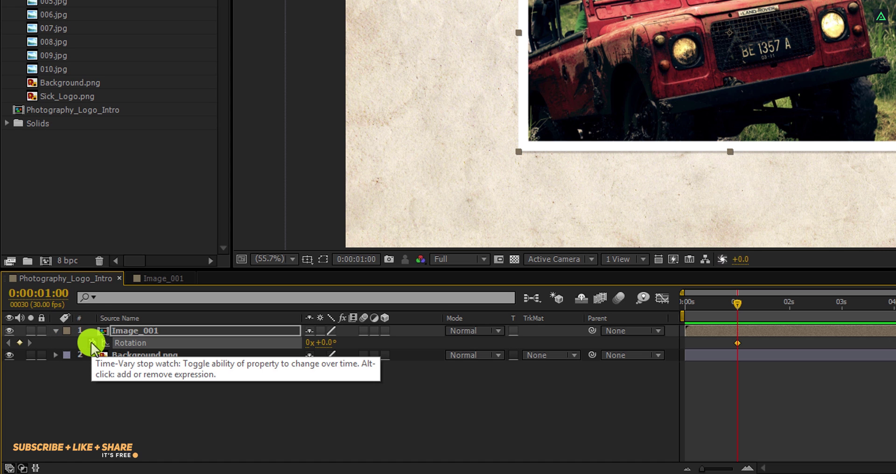
{"action": "key", "text": "u"}
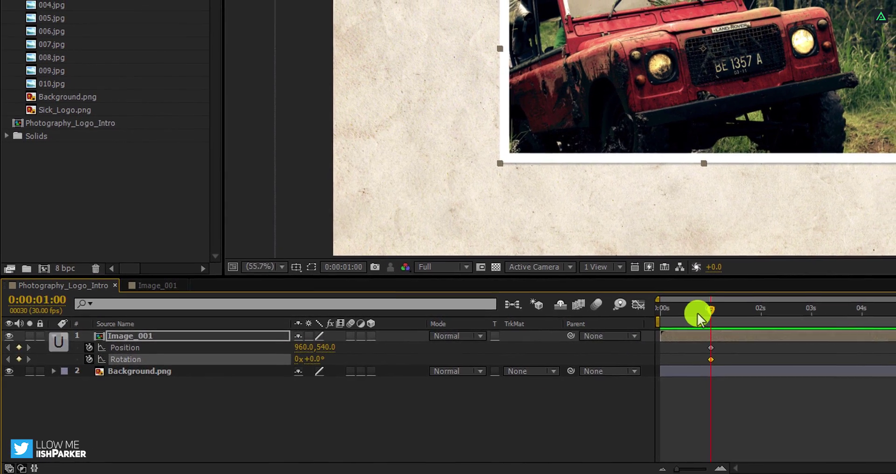
Step: At 0 seconds, move the photo off-frame lower left and set its rotation to 10°
{"action": "left_click_drag", "start_coordinate": [698, 315], "coordinate": [665, 308]}
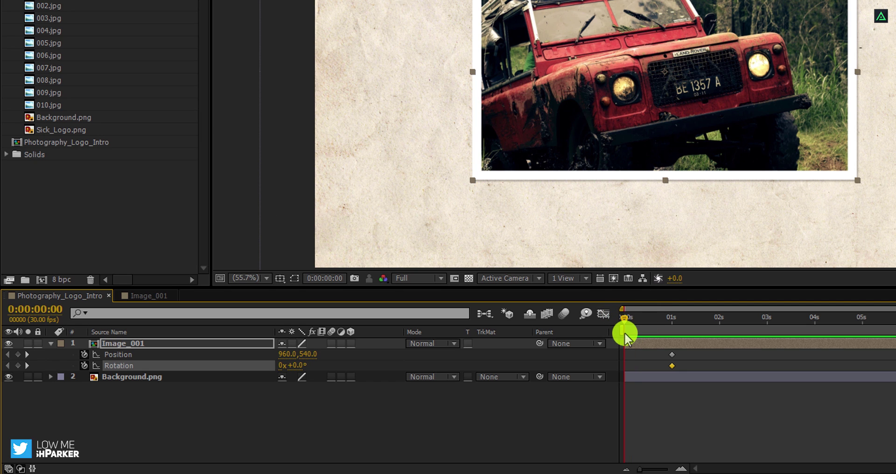
{"action": "left_click_drag", "start_coordinate": [733, 56], "coordinate": [136, 266]}
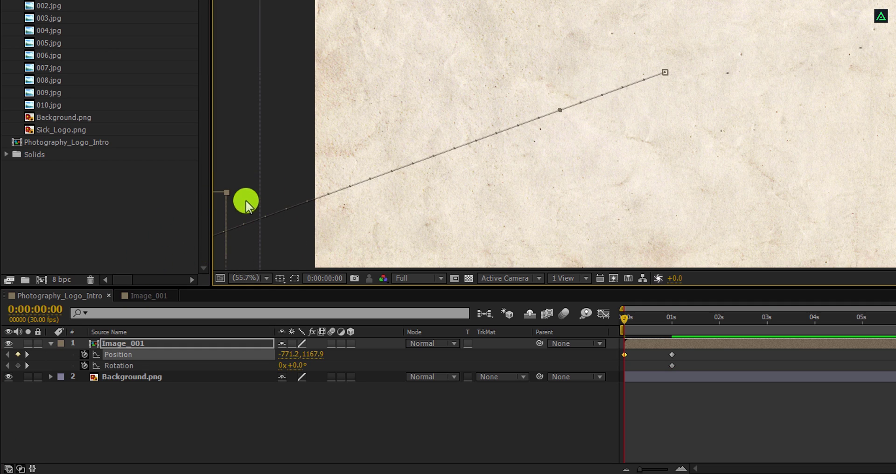
{"action": "left_click", "coordinate": [301, 365]}
{"action": "type", "text": "10"}
{"action": "key", "text": "Return"}
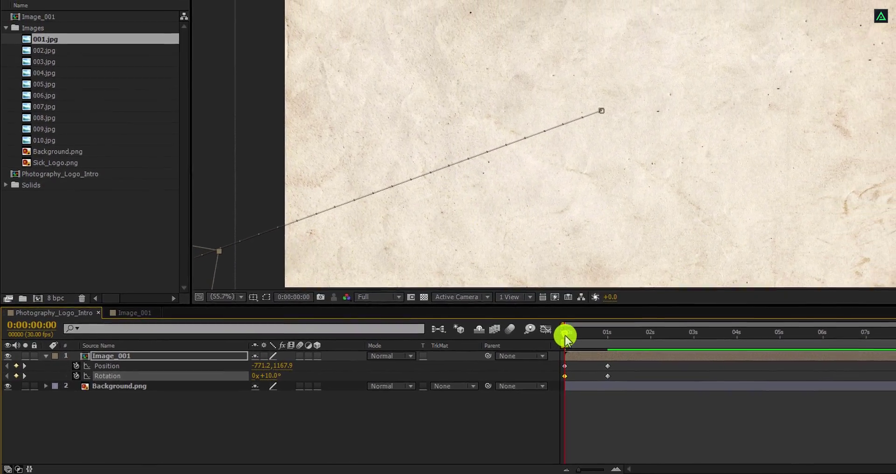
Step: Scrub and RAM-preview the photo's fly-in animation
{"action": "mouse_move", "coordinate": [566, 339]}
{"action": "left_mouse_down"}
{"action": "mouse_move", "coordinate": [607, 333]}
{"action": "mouse_move", "coordinate": [578, 333]}
{"action": "left_mouse_up"}
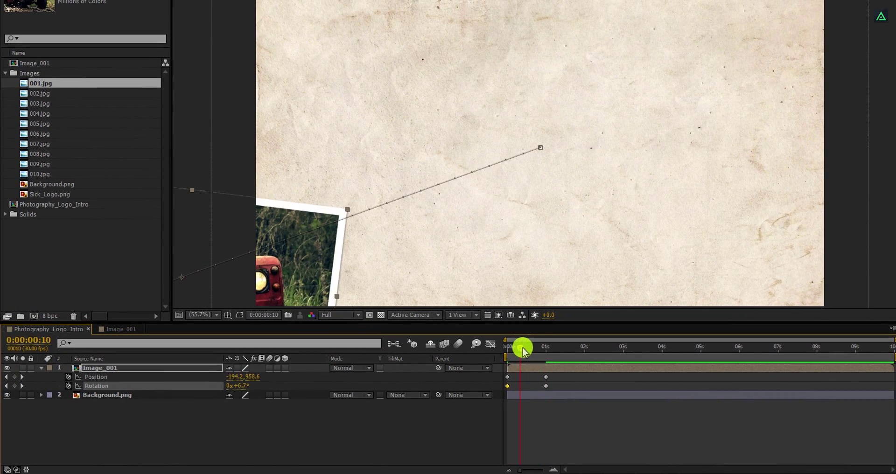
{"action": "left_click_drag", "start_coordinate": [522, 349], "coordinate": [551, 339]}
{"action": "key", "text": "KP_0"}
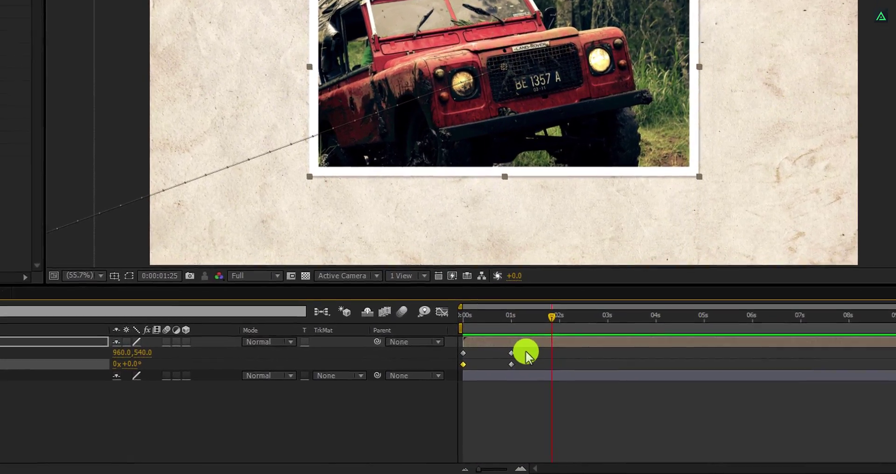
Step: Apply Easy Ease to all of Image_001's fly-in keyframes
{"action": "left_click", "coordinate": [539, 372]}
{"action": "left_click_drag", "start_coordinate": [492, 357], "coordinate": [444, 356]}
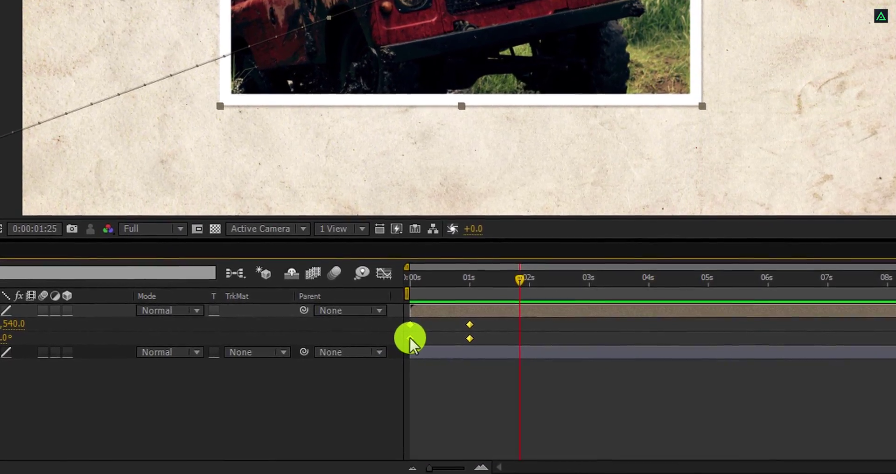
{"action": "right_click", "coordinate": [446, 355]}
{"action": "mouse_move", "coordinate": [443, 324]}
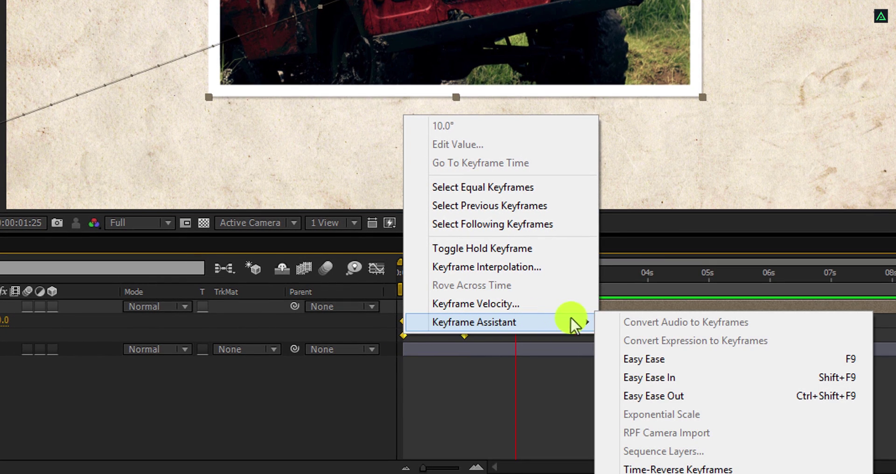
{"action": "left_click", "coordinate": [680, 360]}
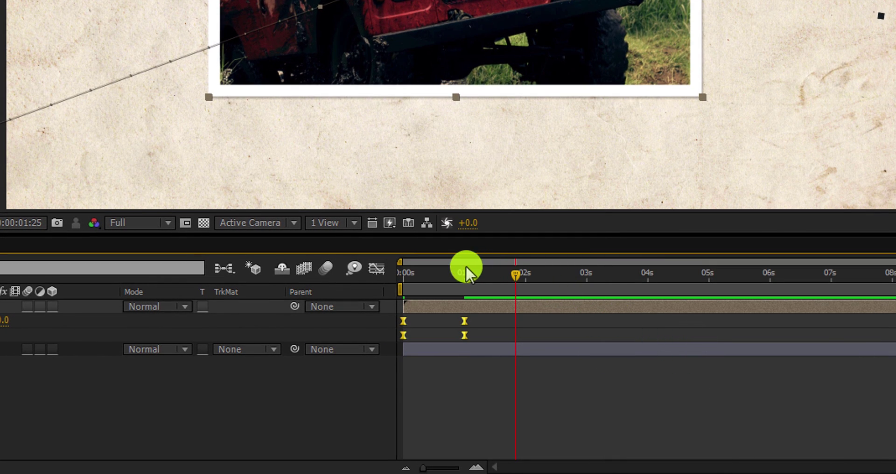
Step: In the Graph Editor, lengthen the final keyframe's ease influence, then preview the animation
{"action": "left_click", "coordinate": [379, 269]}
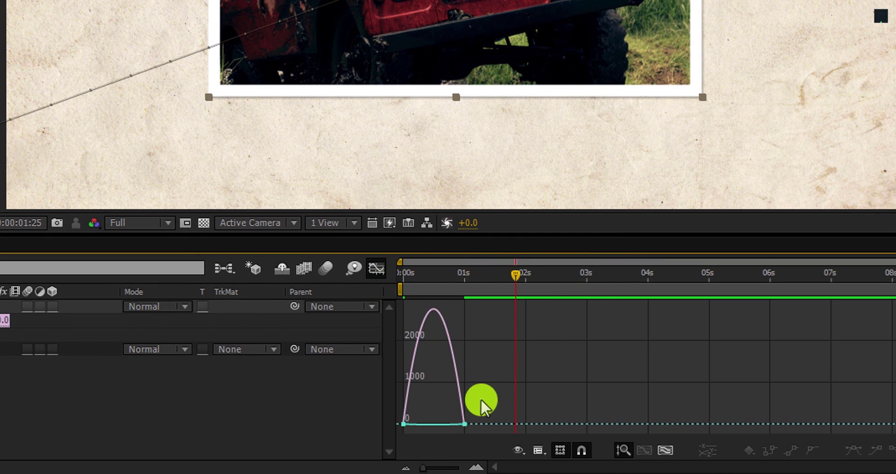
{"action": "left_click_drag", "start_coordinate": [480, 399], "coordinate": [432, 412]}
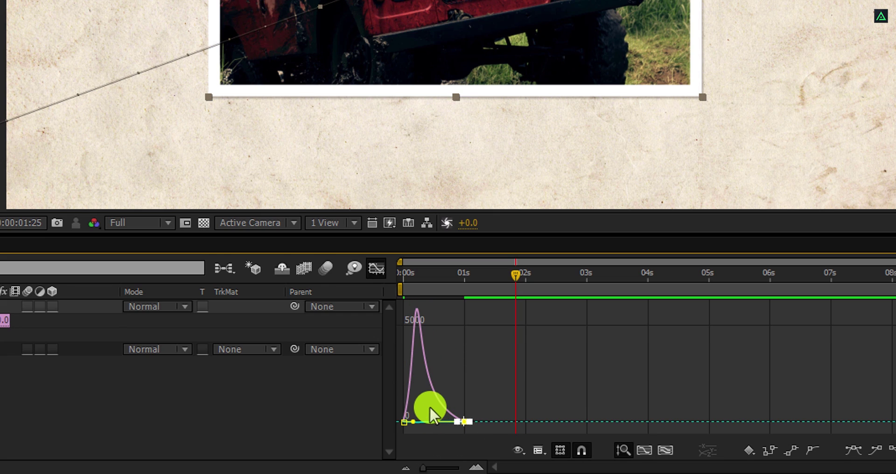
{"action": "right_click", "coordinate": [445, 355]}
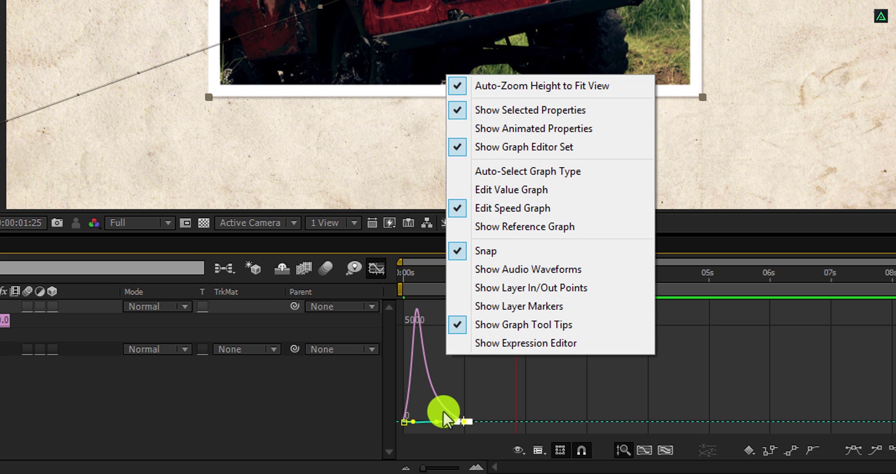
{"action": "left_click", "coordinate": [439, 422]}
{"action": "left_click_drag", "start_coordinate": [436, 422], "coordinate": [432, 387]}
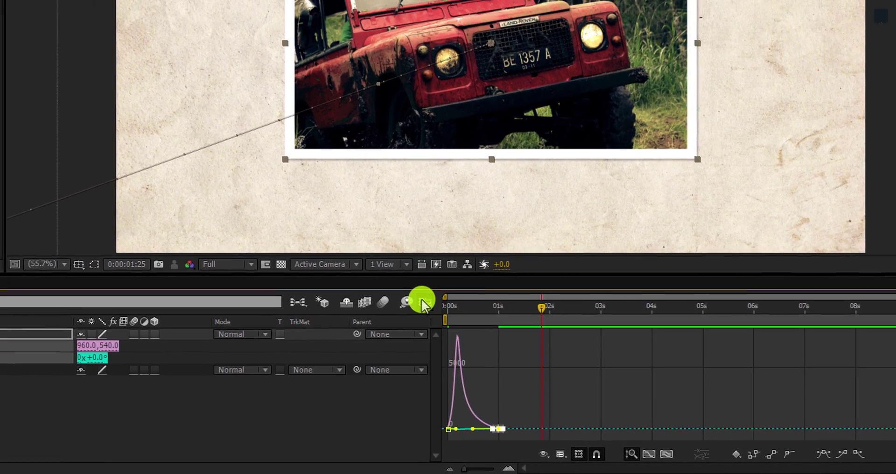
{"action": "left_click", "coordinate": [383, 273]}
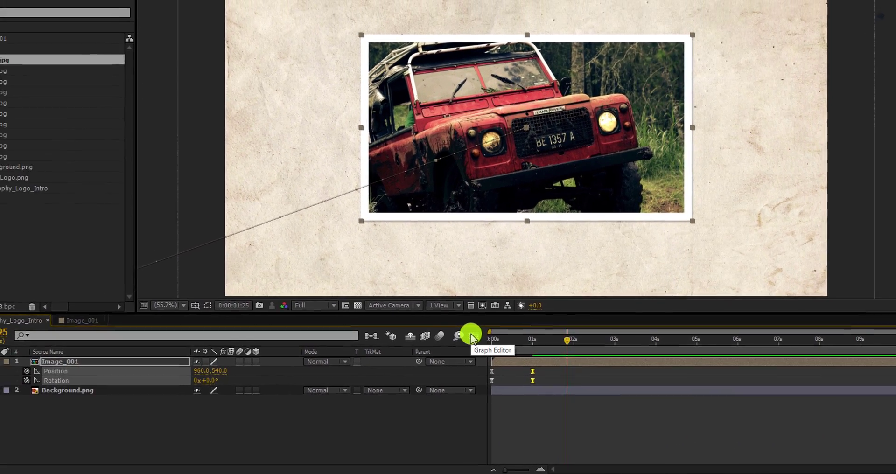
{"action": "key", "text": "KP_0"}
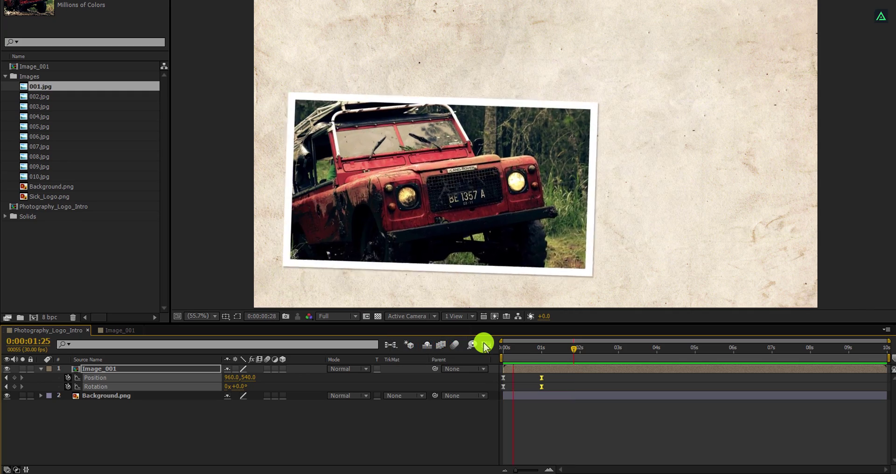
Step: Stop the preview and show the switches and modes columns together in the timeline
{"action": "key", "text": "space"}
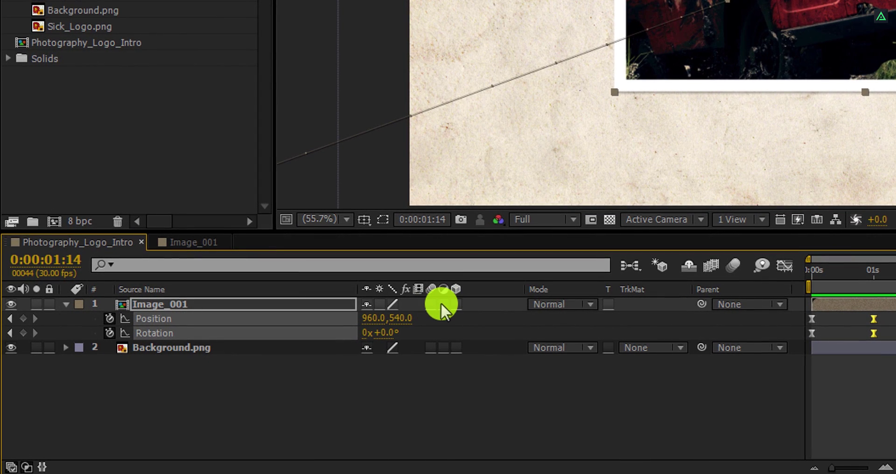
{"action": "key", "text": "F4"}
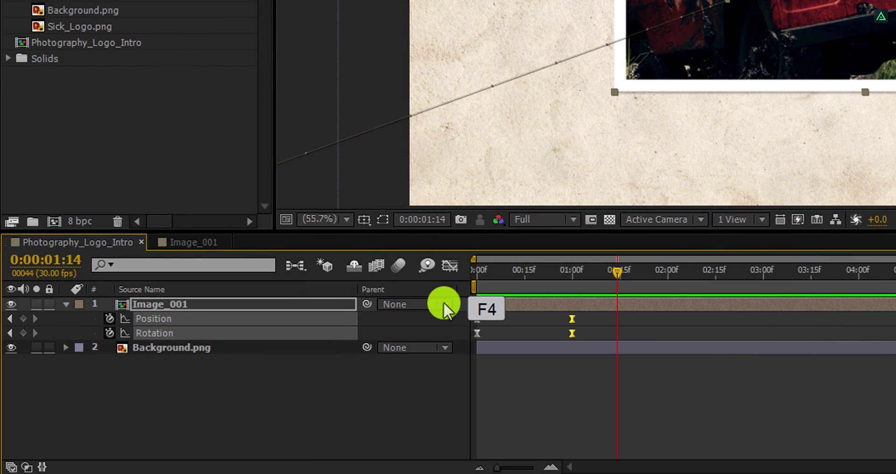
{"action": "key", "text": "F4"}
{"action": "key", "text": "F4"}
{"action": "key", "text": "F4"}
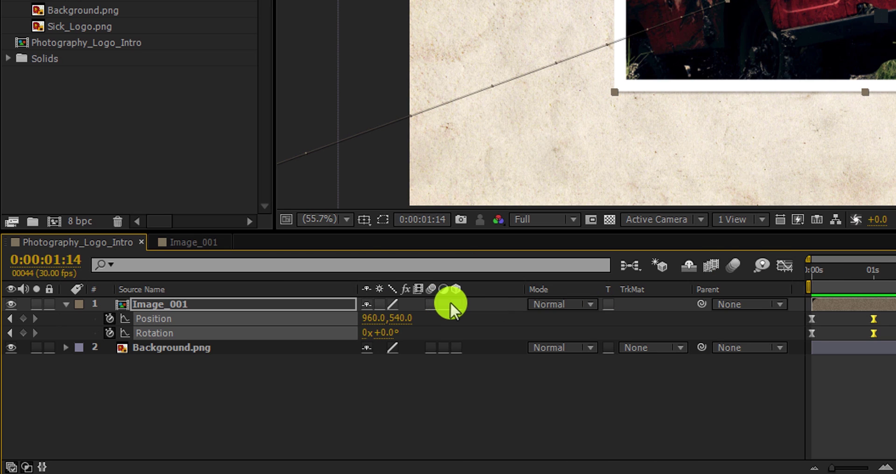
Step: Turn on the Motion Blur switch for the Image_001 layer
{"action": "right_click", "coordinate": [488, 289]}
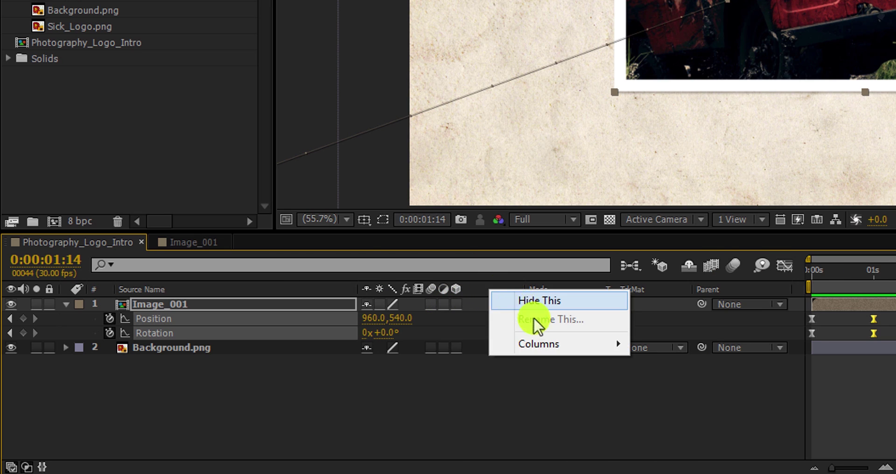
{"action": "mouse_move", "coordinate": [550, 350]}
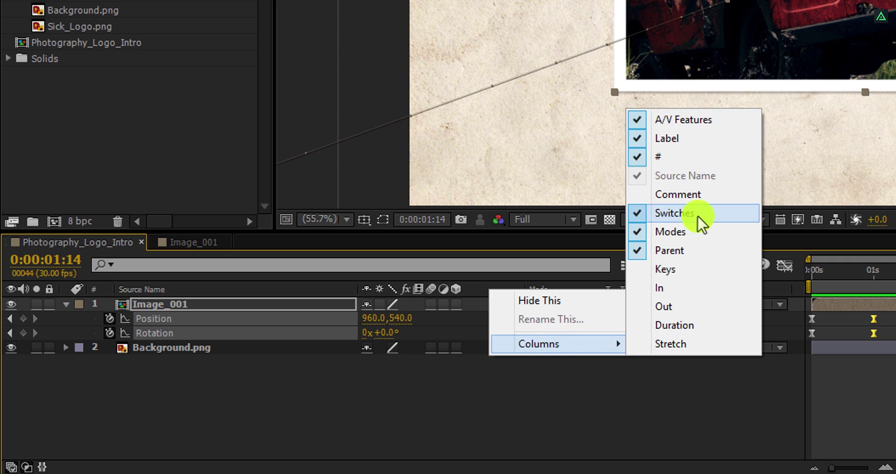
{"action": "left_click", "coordinate": [431, 309]}
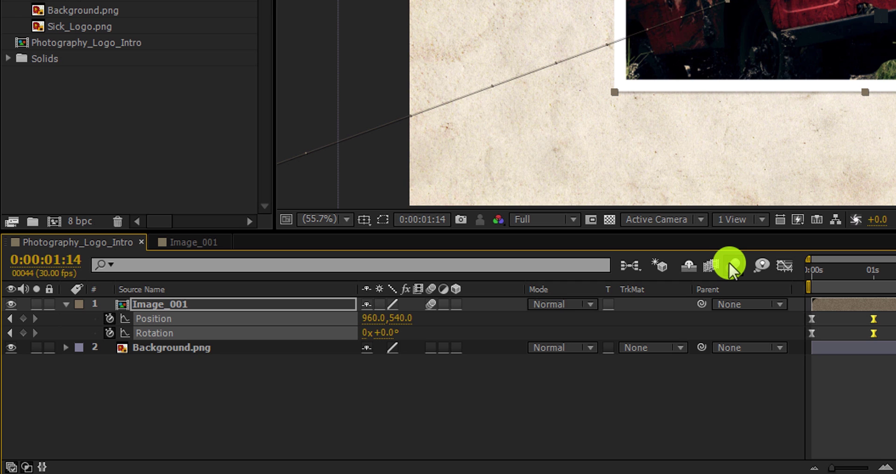
Step: Enable composition motion blur and preview the jeep photo's blurred slide-in up to 0:00:01:00
{"action": "left_click", "coordinate": [731, 270]}
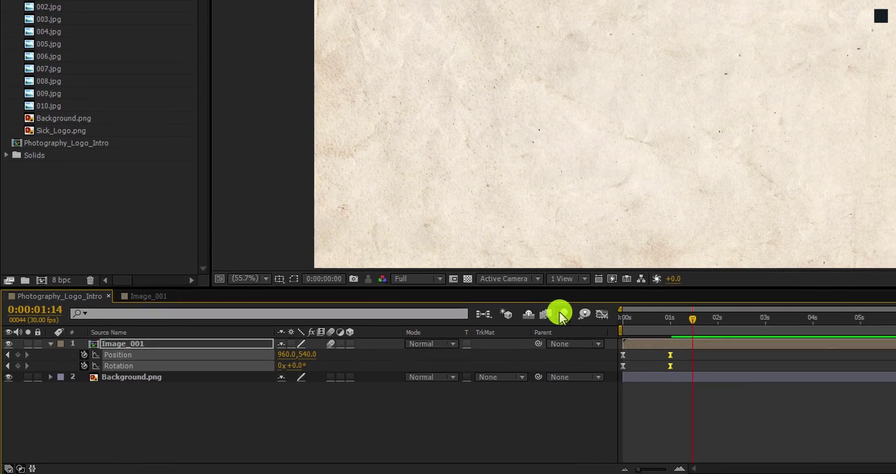
{"action": "key", "text": "KP_0"}
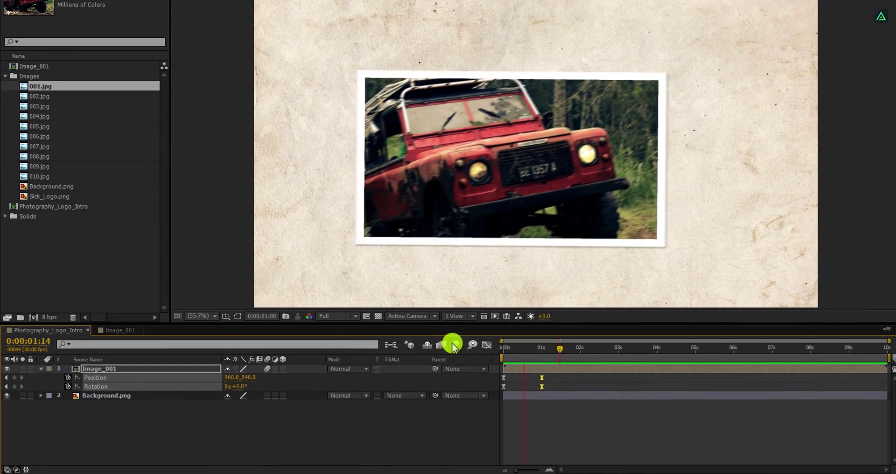
{"action": "left_click", "coordinate": [453, 344]}
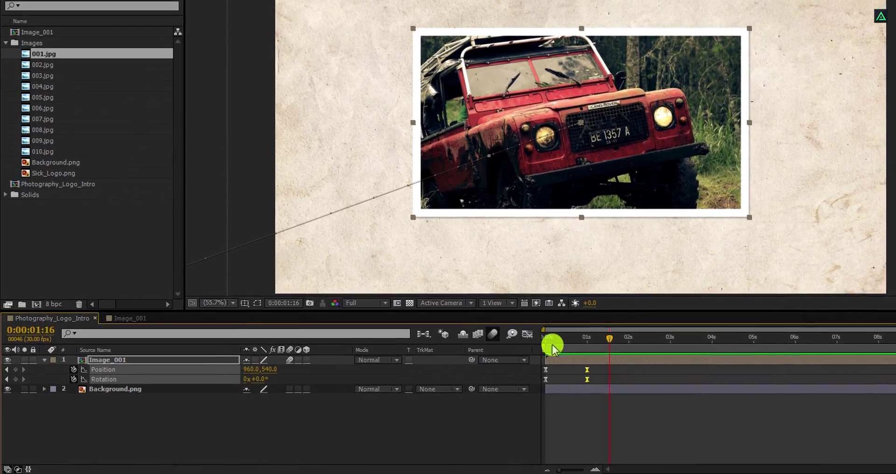
{"action": "left_click", "coordinate": [502, 349]}
{"action": "left_click_drag", "start_coordinate": [586, 330], "coordinate": [625, 328]}
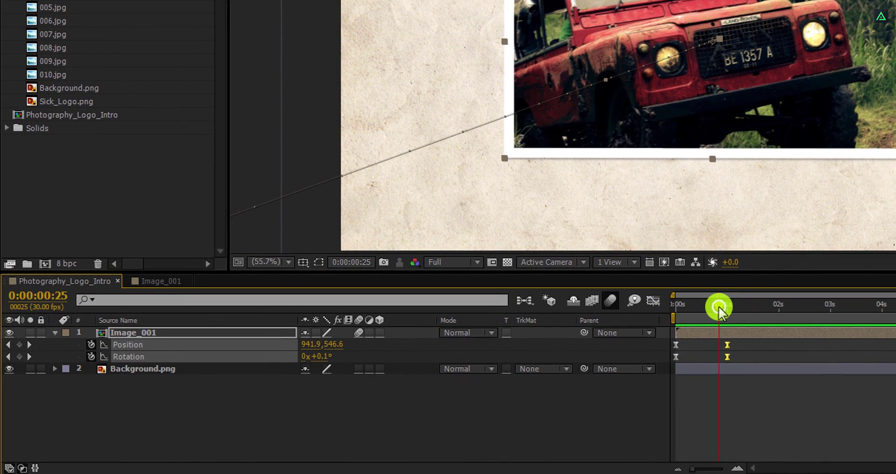
{"action": "left_click_drag", "start_coordinate": [718, 306], "coordinate": [726, 307]}
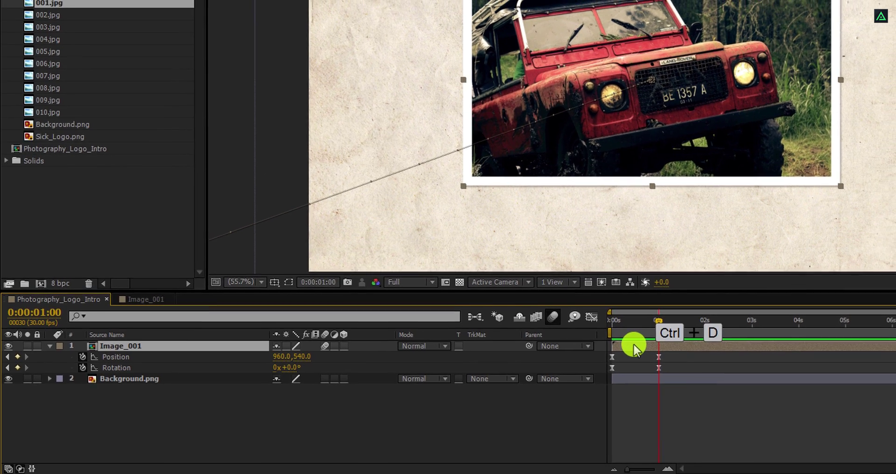
Step: Duplicate the Image_001 layer, start the copy at frame 20, and scrub its slide-in
{"action": "key", "text": "ctrl+d"}
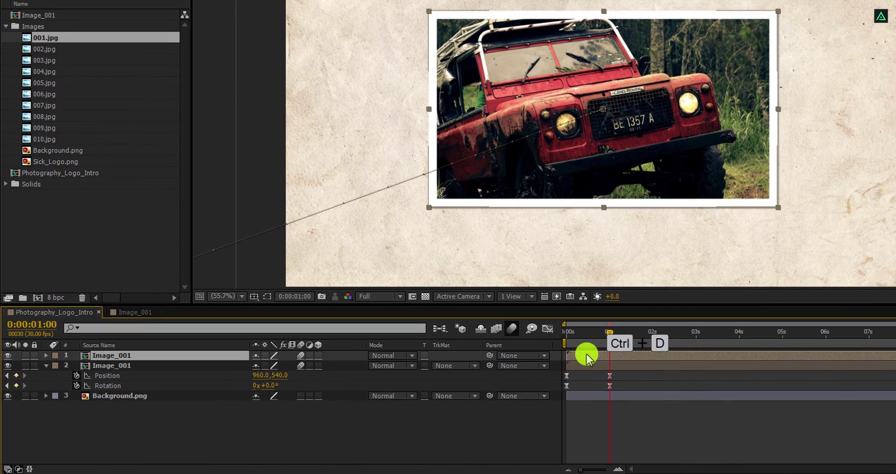
{"action": "key", "text": "equal"}
{"action": "key", "text": "equal"}
{"action": "key", "text": "equal"}
{"action": "key", "text": "equal"}
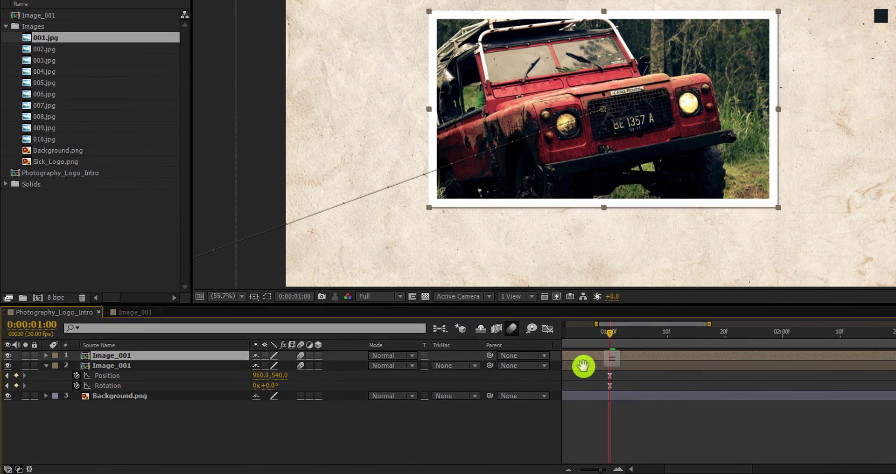
{"action": "left_click_drag", "start_coordinate": [584, 366], "coordinate": [756, 366]}
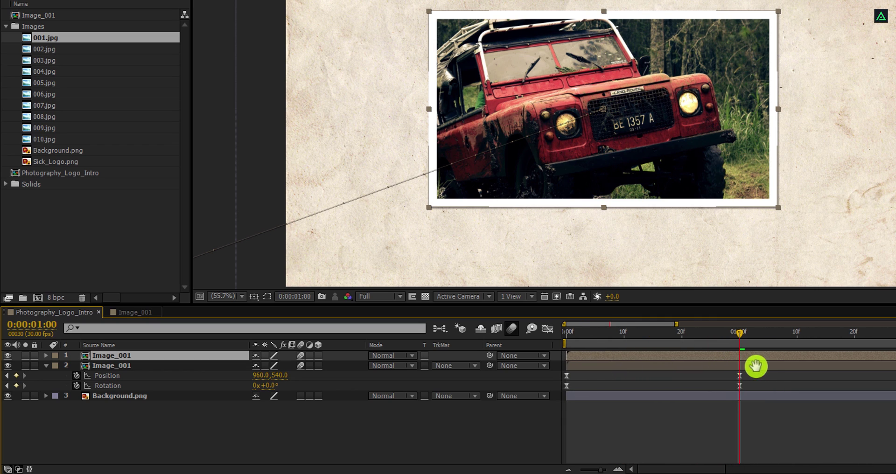
{"action": "left_click", "coordinate": [682, 335]}
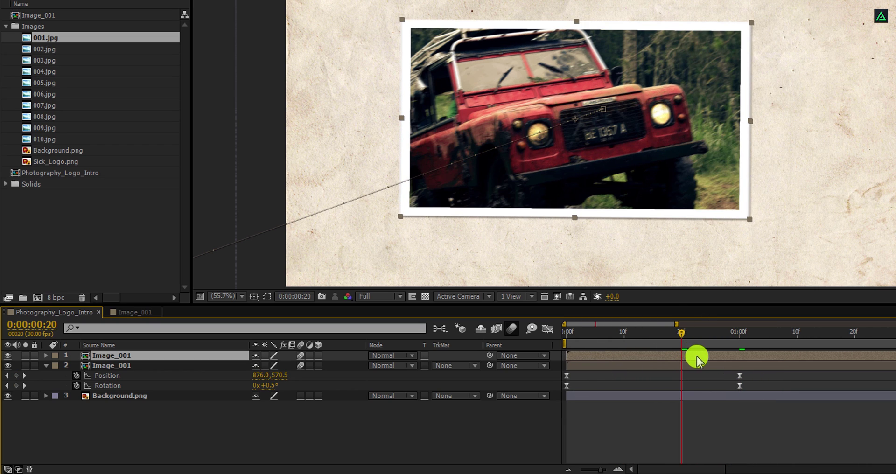
{"action": "key", "text": "bracketleft"}
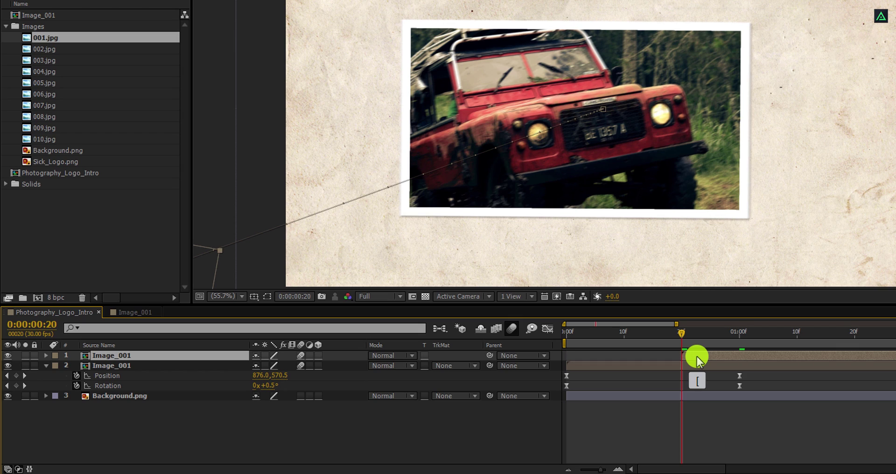
{"action": "mouse_move", "coordinate": [696, 356]}
{"action": "left_mouse_down"}
{"action": "mouse_move", "coordinate": [657, 354]}
{"action": "mouse_move", "coordinate": [690, 353]}
{"action": "left_mouse_up"}
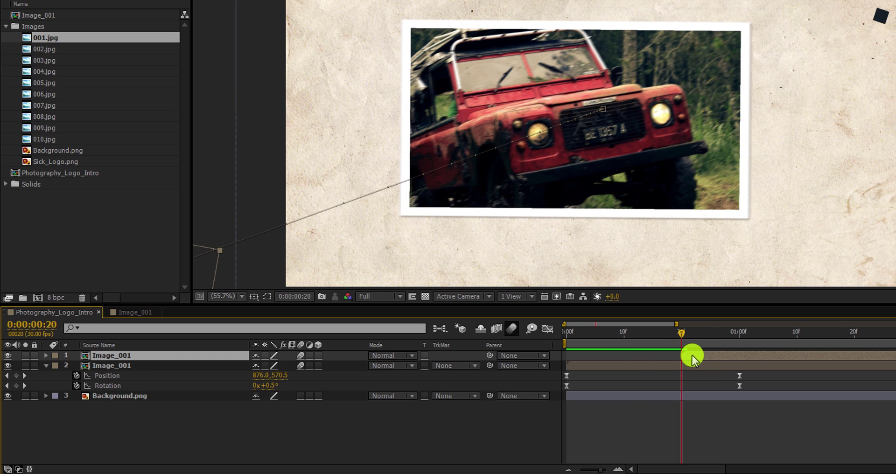
{"action": "left_click_drag", "start_coordinate": [684, 335], "coordinate": [754, 338]}
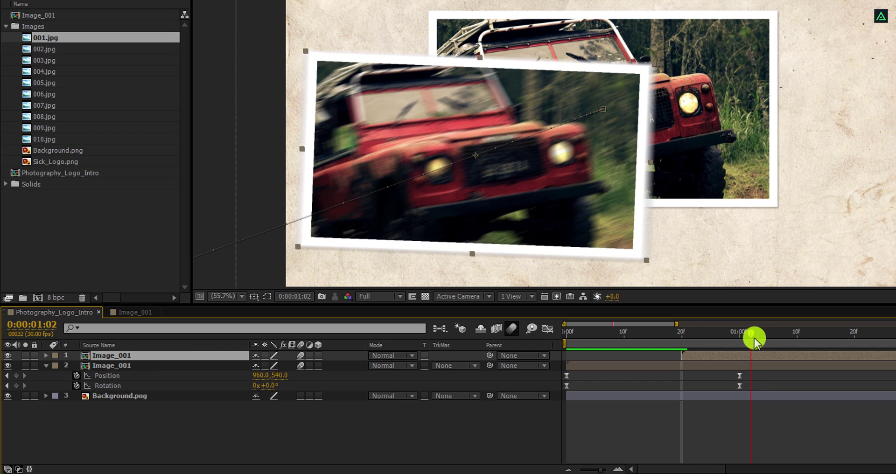
Step: Add 002.jpg into the Image_001 precomp and check the stacked photos in the main comp
{"action": "double_click", "coordinate": [721, 358]}
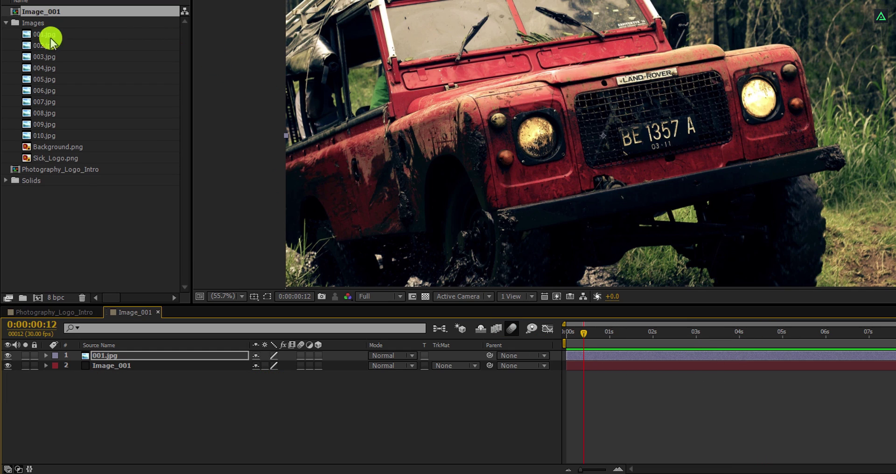
{"action": "left_click_drag", "start_coordinate": [33, 45], "coordinate": [127, 353]}
{"action": "left_click", "coordinate": [80, 313]}
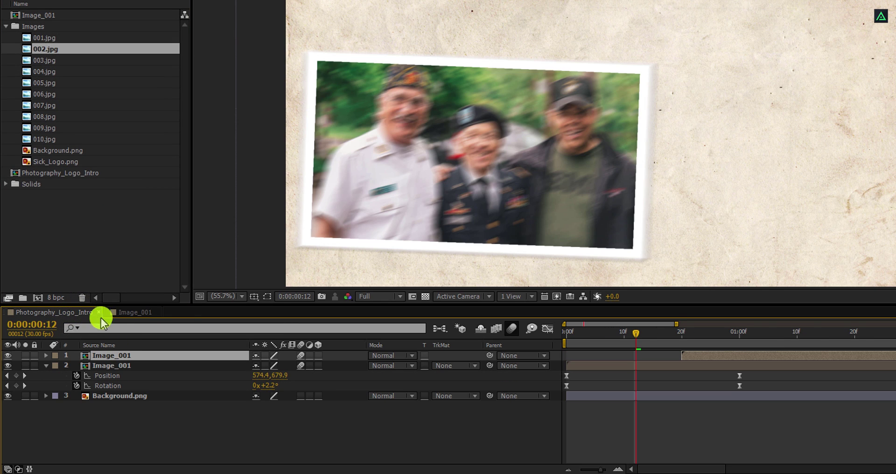
{"action": "left_click_drag", "start_coordinate": [633, 335], "coordinate": [779, 344]}
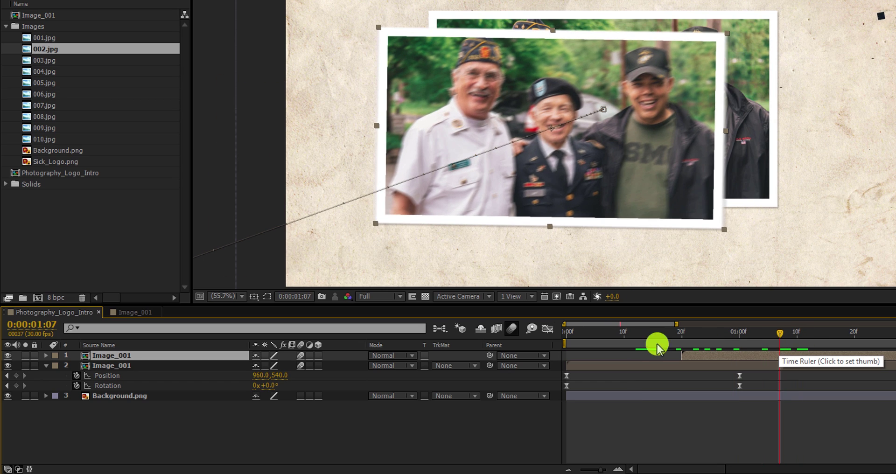
Step: Undo adding 002.jpg, then duplicate the Image_001 comp as Image_002
{"action": "left_click", "coordinate": [130, 366]}
{"action": "left_click", "coordinate": [131, 358]}
{"action": "left_click", "coordinate": [60, 17]}
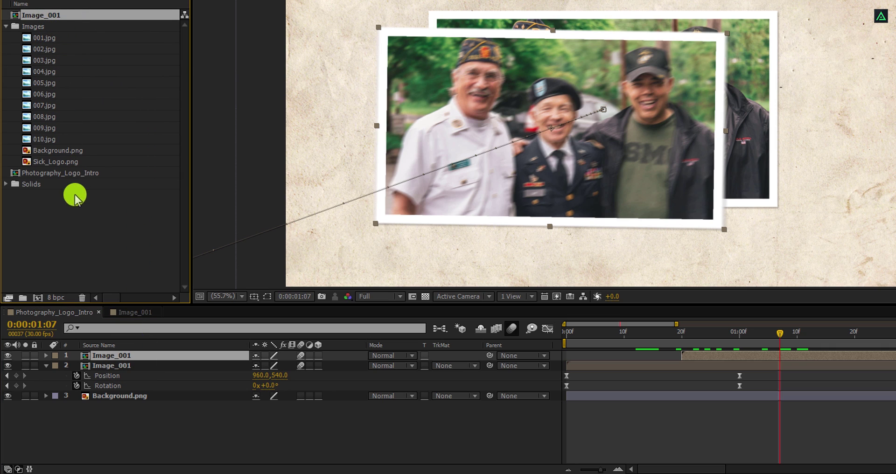
{"action": "key", "text": "ctrl+z"}
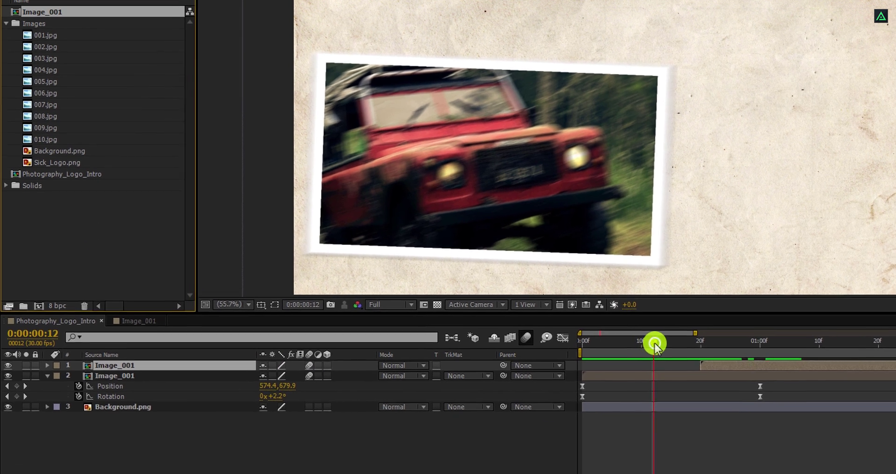
{"action": "left_click_drag", "start_coordinate": [634, 332], "coordinate": [752, 338]}
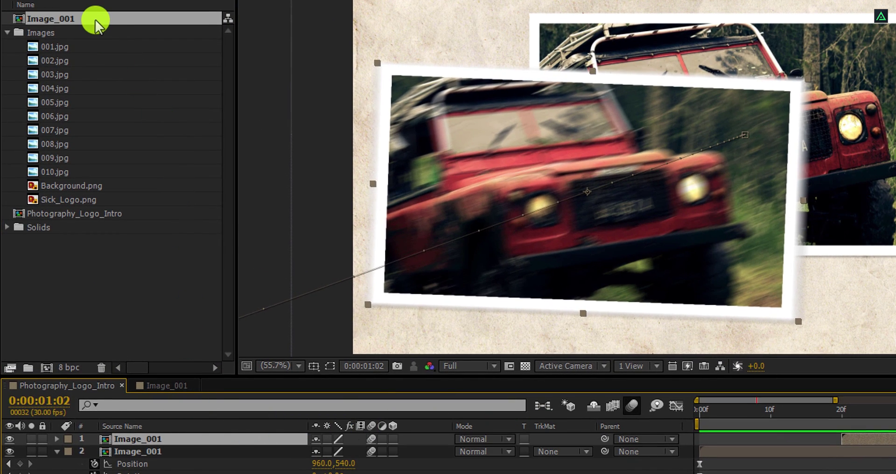
{"action": "left_click", "coordinate": [96, 21]}
{"action": "key", "text": "ctrl+d"}
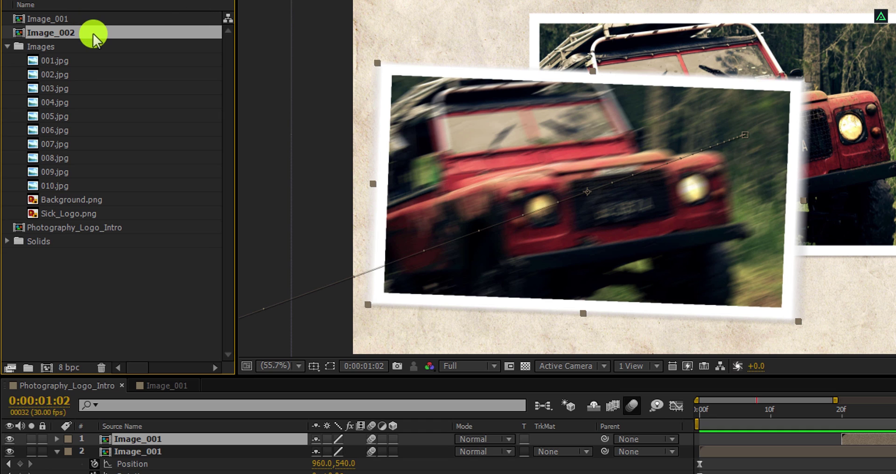
Step: Replace the top photo layer's source with the Image_002 comp
{"action": "left_click", "coordinate": [159, 451]}
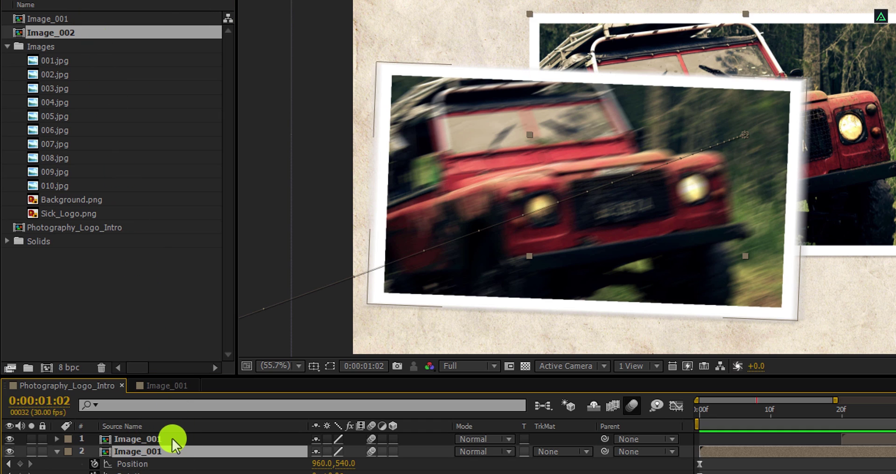
{"action": "left_click", "coordinate": [172, 439]}
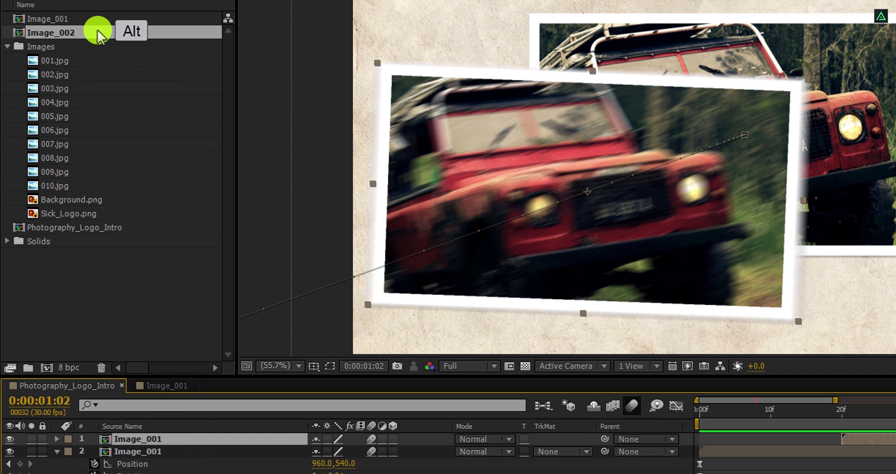
{"action": "left_click_drag", "start_coordinate": [98, 34], "coordinate": [138, 441]}
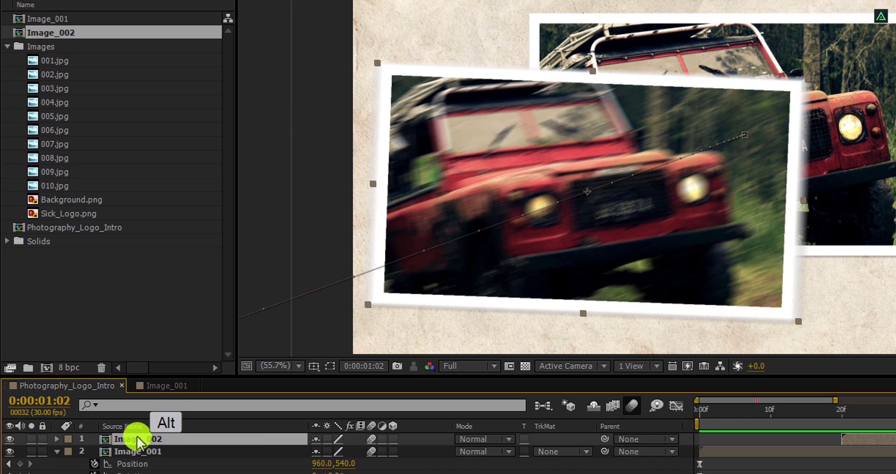
Step: Put 002.jpg into the Image_002 precomp and scrub the main comp to check it
{"action": "double_click", "coordinate": [177, 439]}
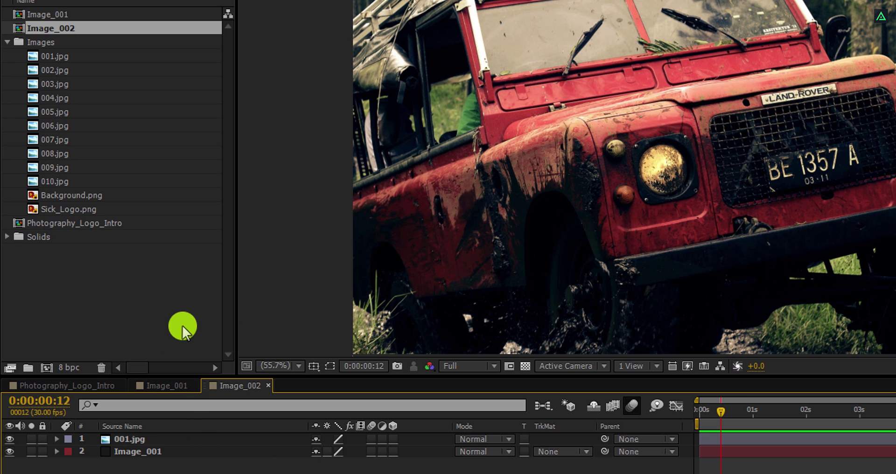
{"action": "left_click_drag", "start_coordinate": [72, 69], "coordinate": [119, 383]}
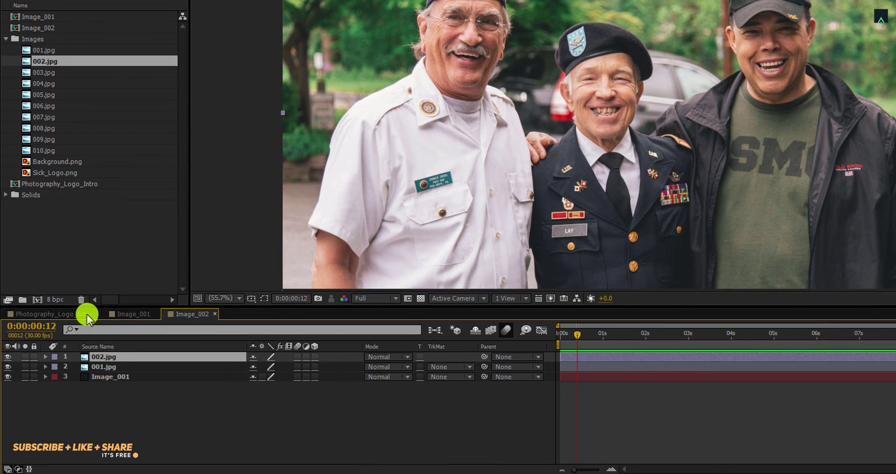
{"action": "left_click", "coordinate": [87, 314]}
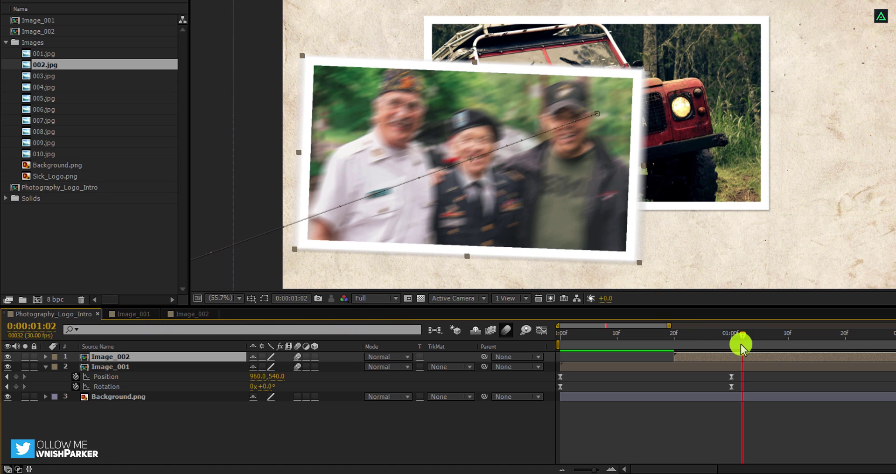
{"action": "left_click_drag", "start_coordinate": [742, 344], "coordinate": [852, 337]}
Step: At 1:20, set the veterans photo's rotation to 6°
{"action": "left_click", "coordinate": [612, 171]}
{"action": "key", "text": "u"}
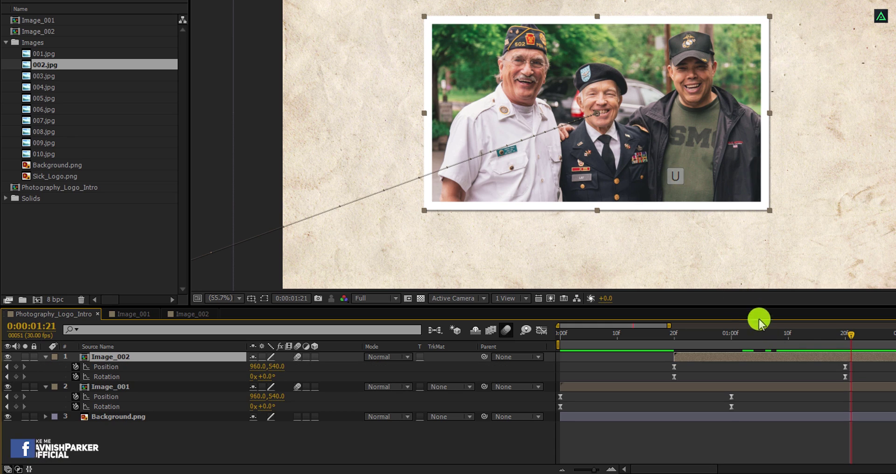
{"action": "left_click", "coordinate": [844, 335]}
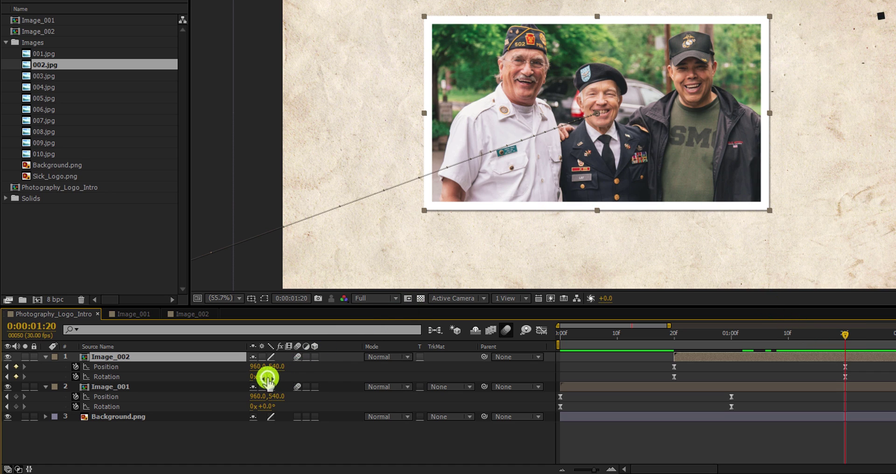
{"action": "left_click_drag", "start_coordinate": [268, 380], "coordinate": [286, 367]}
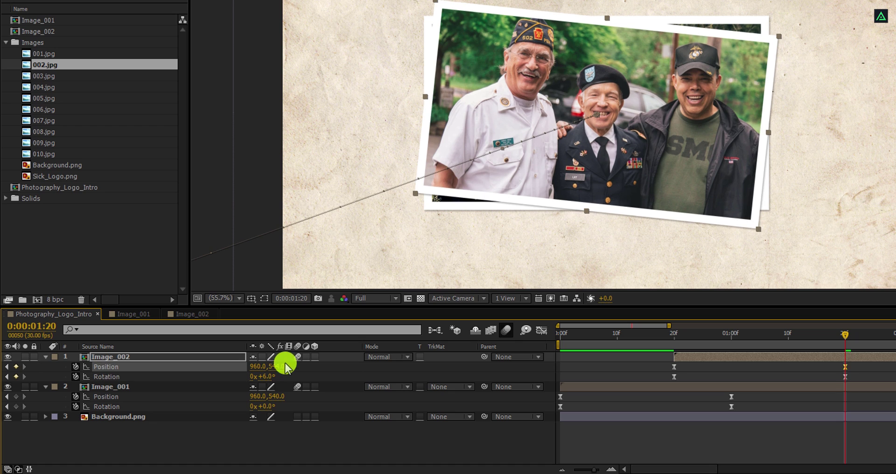
Step: At 0:20, move the veterans photo off-screen upper left, rotated -33°
{"action": "left_click", "coordinate": [676, 335]}
{"action": "scroll", "coordinate": [362, 269], "scroll_direction": "down", "scroll_amount": 3}
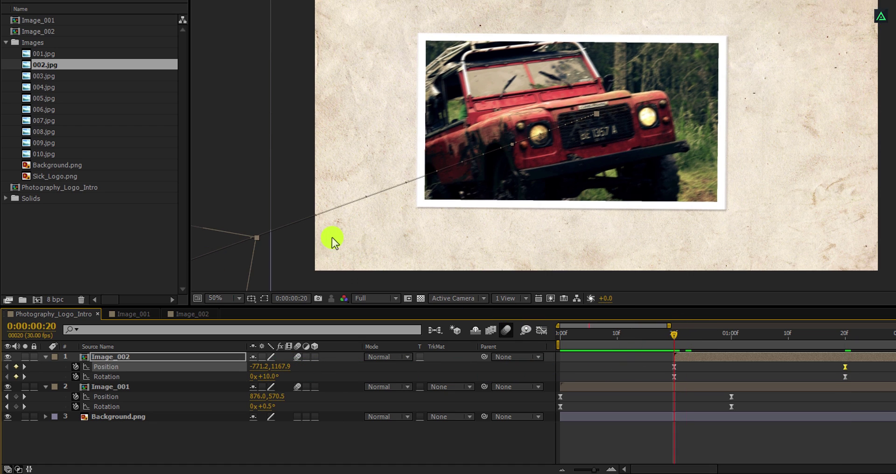
{"action": "left_click_drag", "start_coordinate": [350, 228], "coordinate": [374, 27]}
{"action": "left_click_drag", "start_coordinate": [275, 379], "coordinate": [250, 379]}
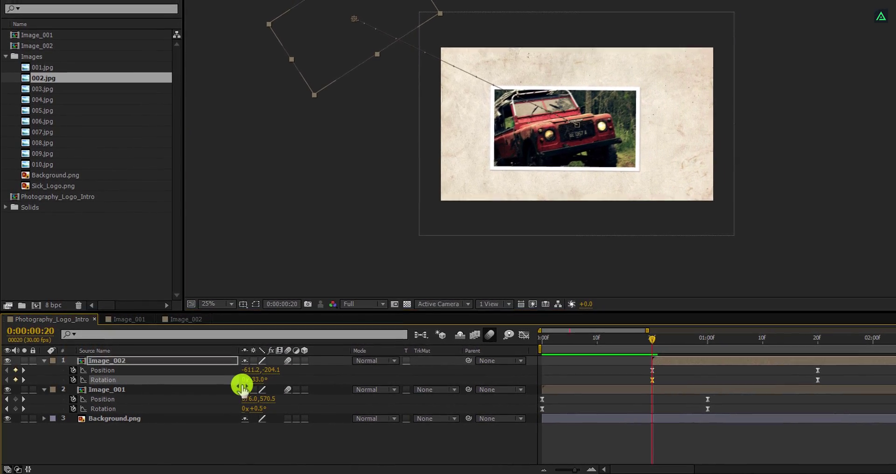
Step: Preview the veterans photo's entrance at 50% view and scrub back over its landing
{"action": "key", "text": "period"}
{"action": "key", "text": "period"}
{"action": "key", "text": "space"}
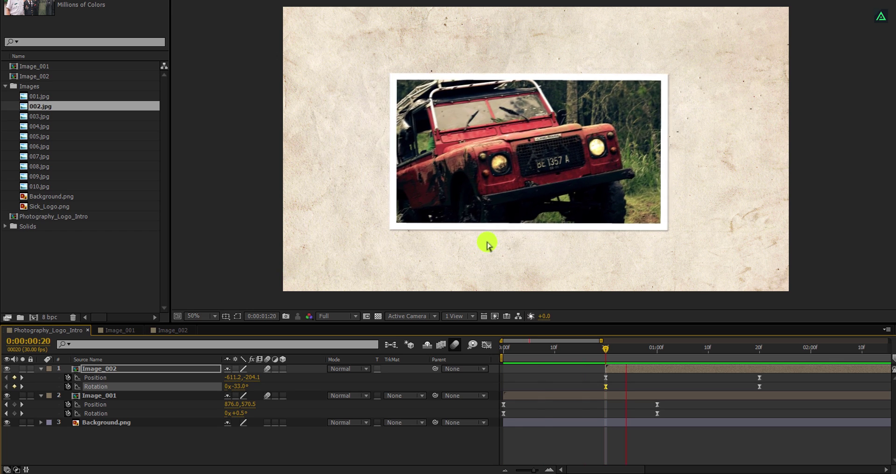
{"action": "key", "text": "space"}
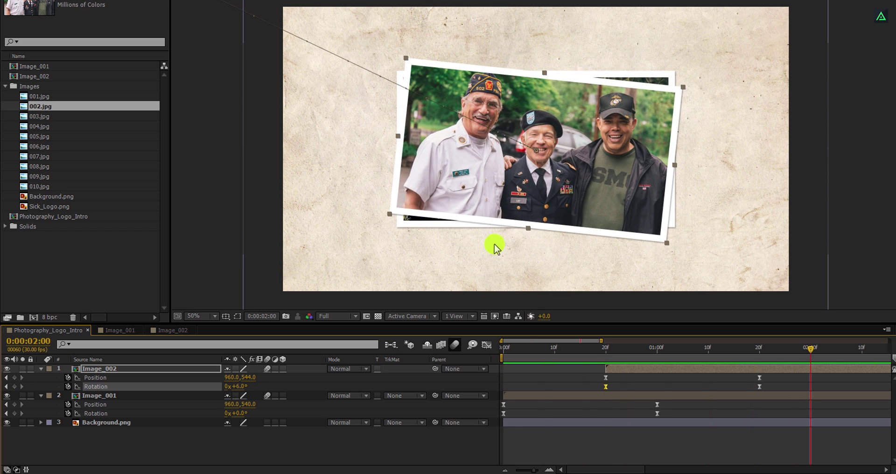
{"action": "left_click_drag", "start_coordinate": [595, 355], "coordinate": [748, 352]}
Step: Duplicate the Image_002 layer and make the copy start at 1:20
{"action": "left_click", "coordinate": [687, 367]}
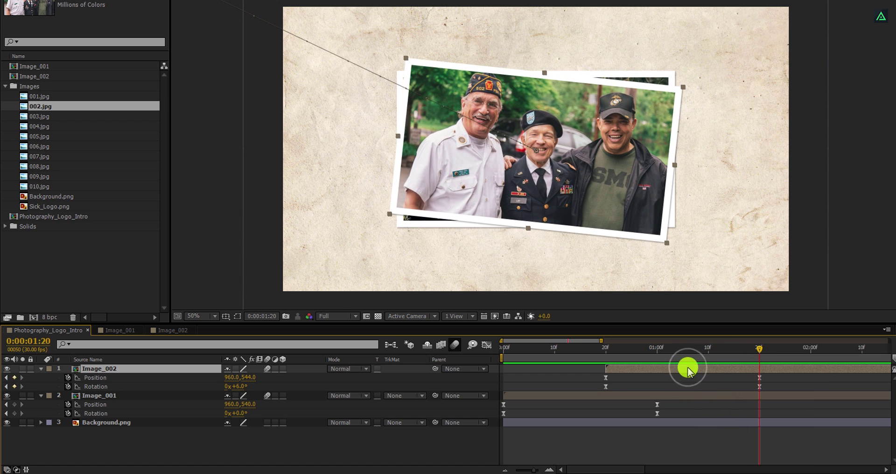
{"action": "key", "text": "ctrl+d"}
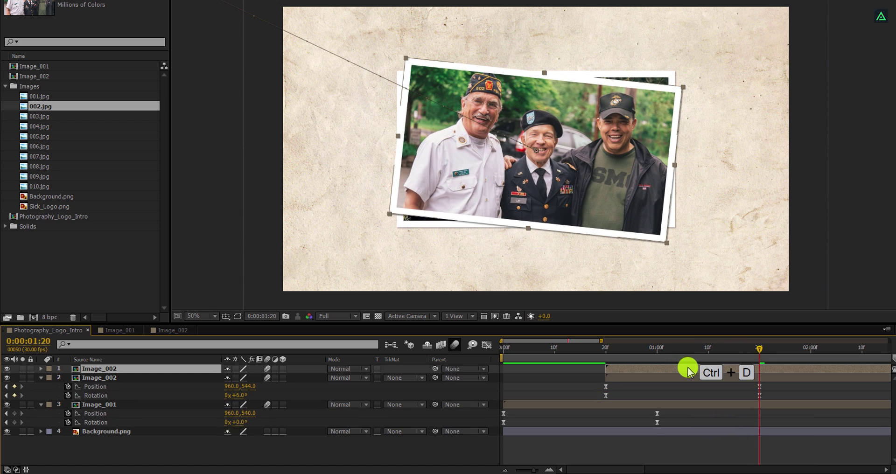
{"action": "key", "text": "bracketleft"}
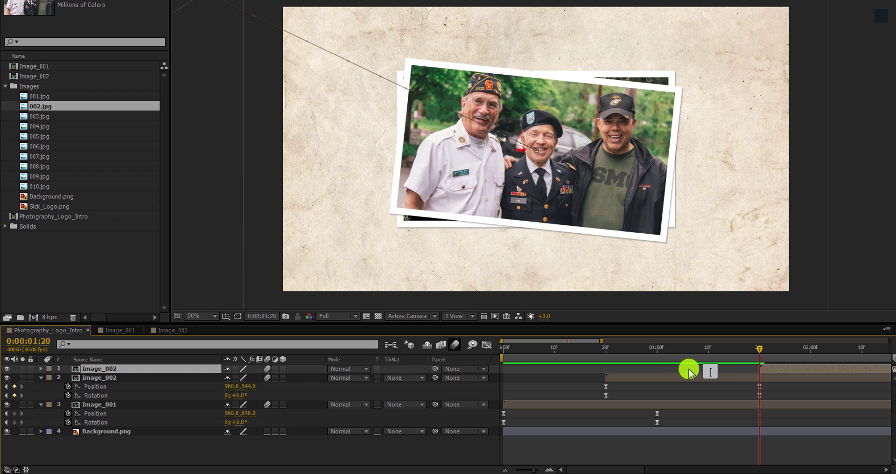
Step: Duplicate the Image_002 comp as Image_003, use it for the top layer, and show frame-based time
{"action": "left_click", "coordinate": [55, 77]}
{"action": "key", "text": "ctrl+d"}
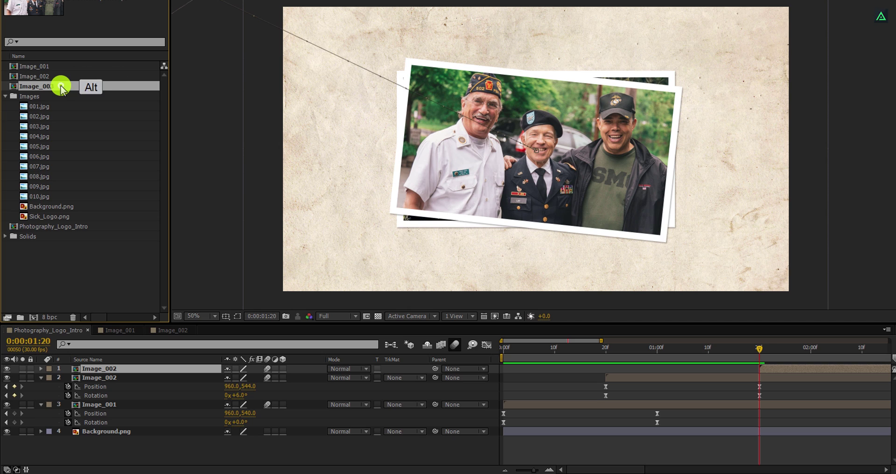
{"action": "left_click_drag", "start_coordinate": [60, 85], "coordinate": [113, 372]}
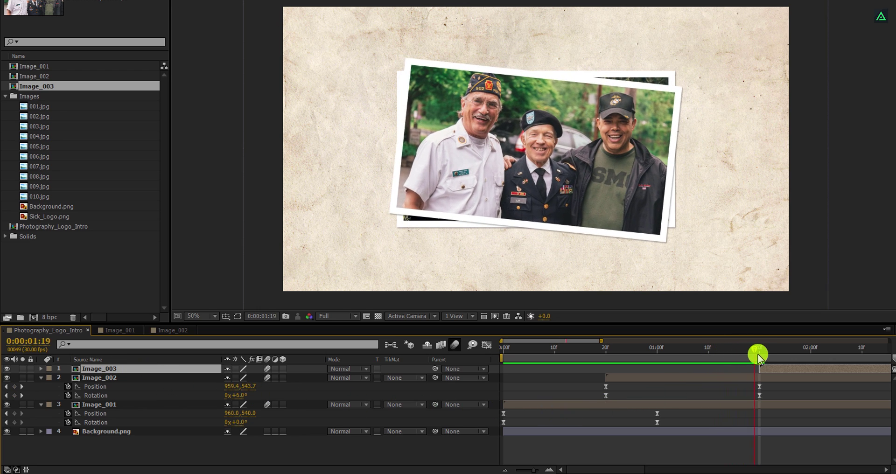
{"action": "left_click", "coordinate": [763, 353]}
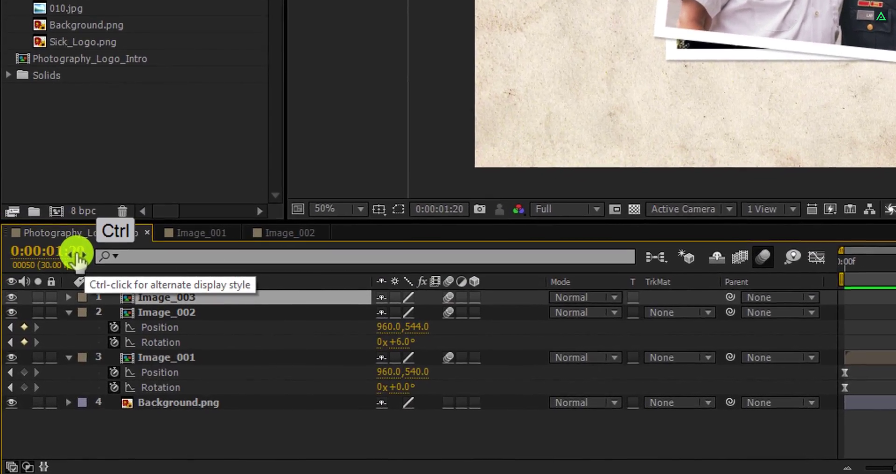
{"action": "left_click", "coordinate": [77, 258], "text": "ctrl"}
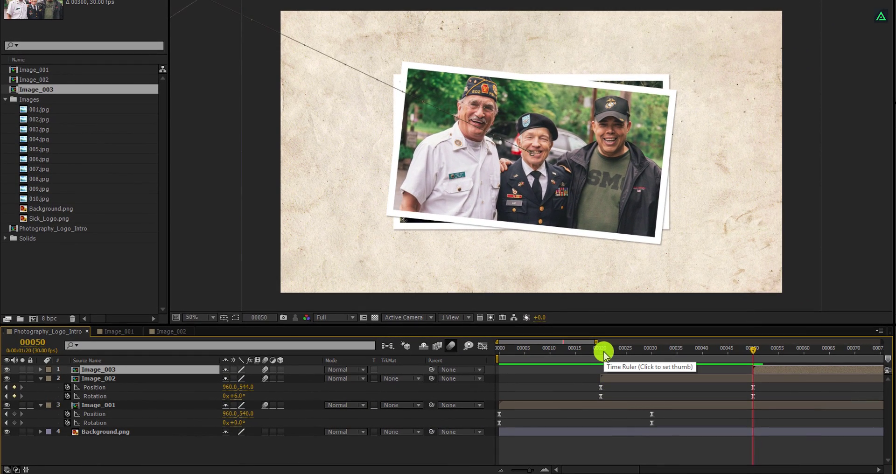
Step: Start Image_003 at frame 40, off-screen lower right and tilted for its entrance
{"action": "left_click", "coordinate": [702, 351]}
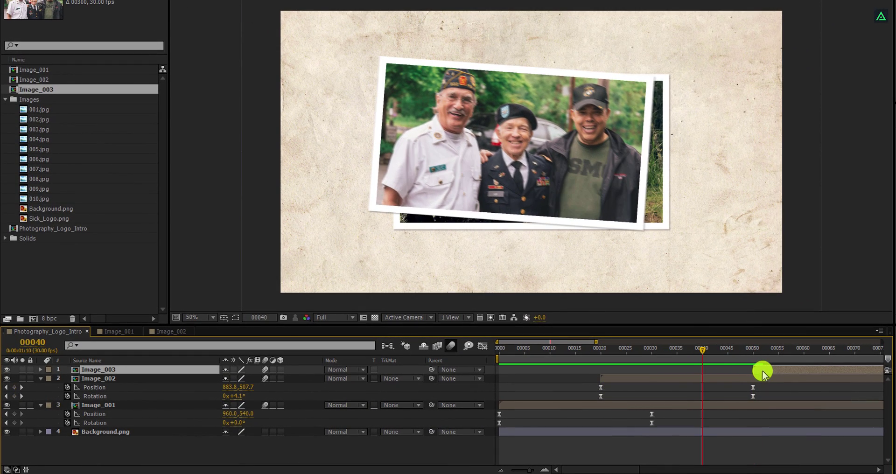
{"action": "key", "text": "["}
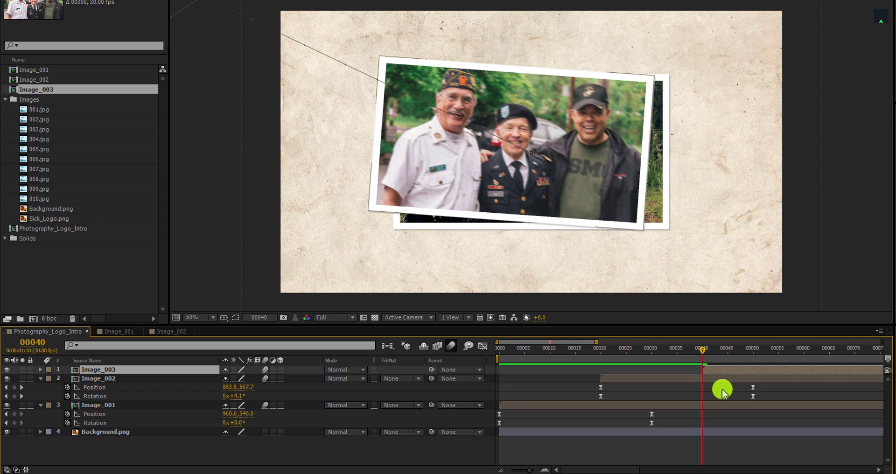
{"action": "key", "text": "u"}
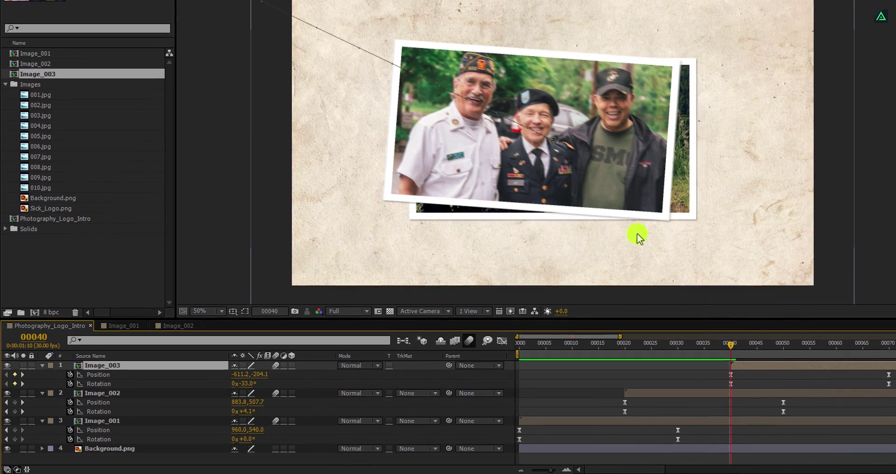
{"action": "scroll", "coordinate": [592, 185], "scroll_direction": "down", "scroll_amount": 2}
{"action": "left_click_drag", "start_coordinate": [367, 10], "coordinate": [759, 241]}
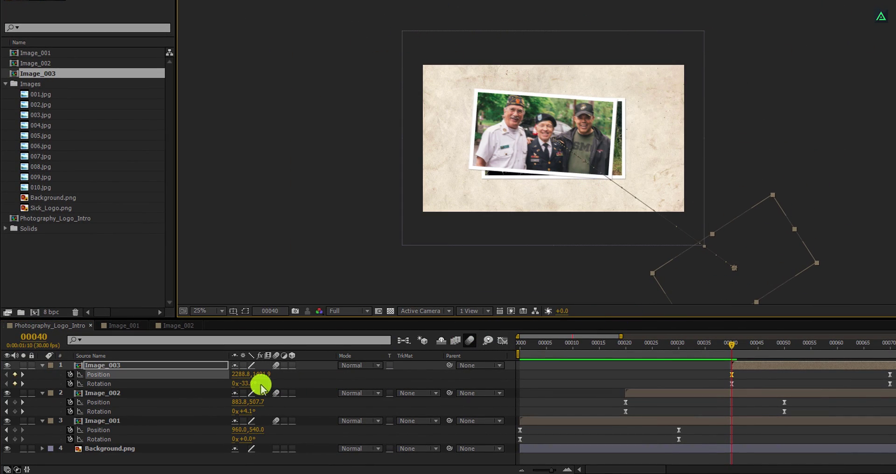
{"action": "left_click_drag", "start_coordinate": [251, 383], "coordinate": [268, 382]}
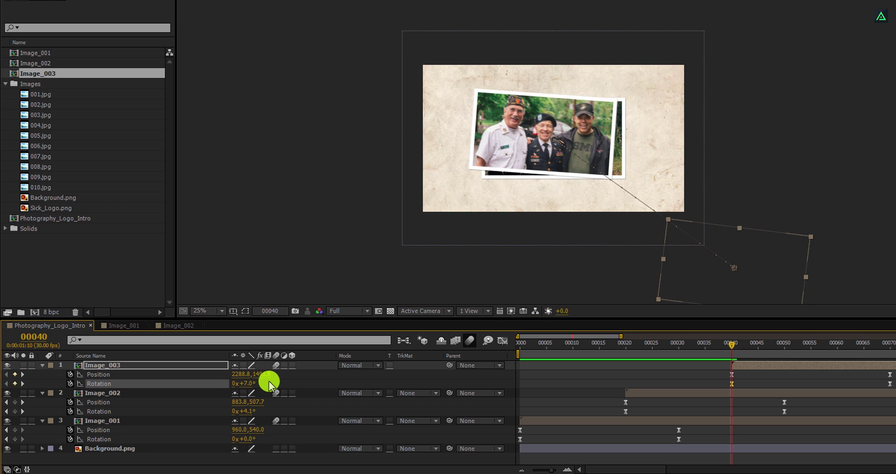
Step: At frame 70, set the landed Image_003 photo's rotation to -2°
{"action": "left_click", "coordinate": [883, 353]}
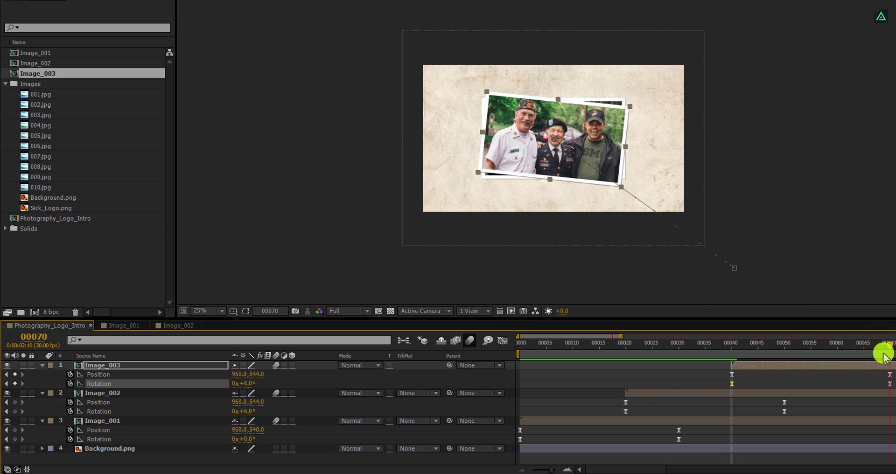
{"action": "key", "text": "period"}
{"action": "key", "text": "period"}
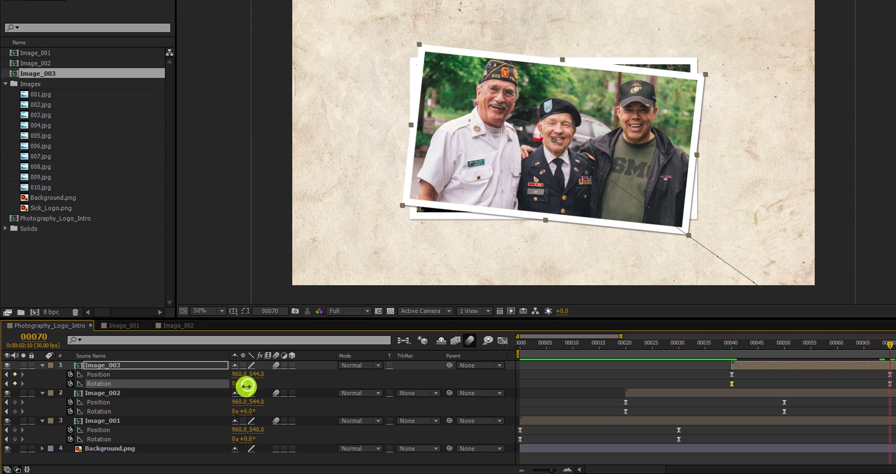
{"action": "mouse_move", "coordinate": [245, 386]}
{"action": "left_mouse_down"}
{"action": "mouse_move", "coordinate": [242, 372]}
{"action": "mouse_move", "coordinate": [226, 373]}
{"action": "mouse_move", "coordinate": [251, 383]}
{"action": "left_mouse_up"}
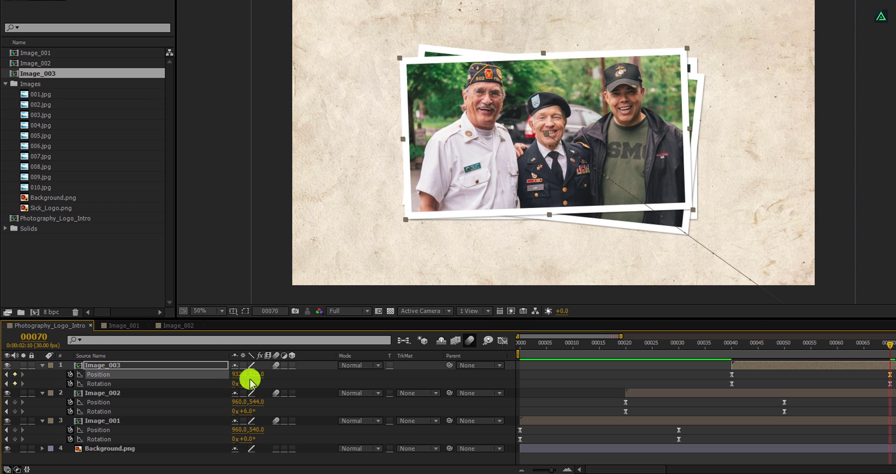
{"action": "double_click", "coordinate": [115, 369]}
Step: Add 003.jpg to the Image_003 precomp and delete the old 002.jpg and 001.jpg layers
{"action": "left_click_drag", "start_coordinate": [35, 112], "coordinate": [90, 368]}
{"action": "left_click", "coordinate": [92, 374]}
{"action": "key", "text": "Delete"}
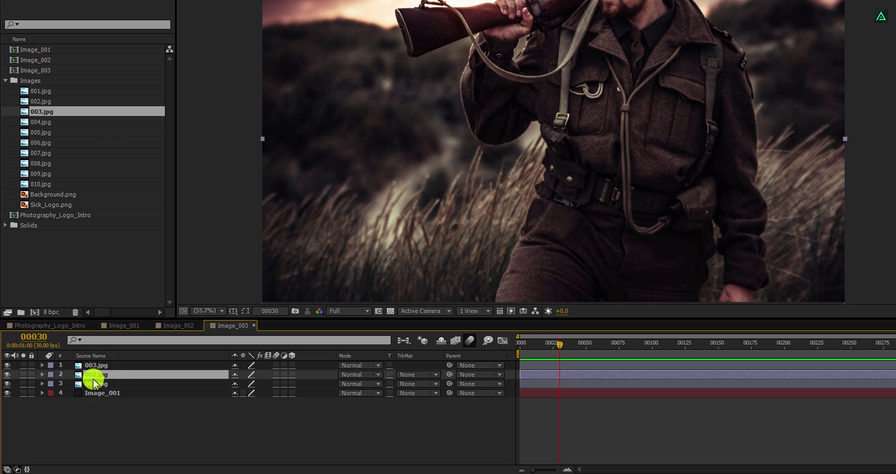
{"action": "left_click", "coordinate": [94, 383]}
{"action": "left_click", "coordinate": [91, 374]}
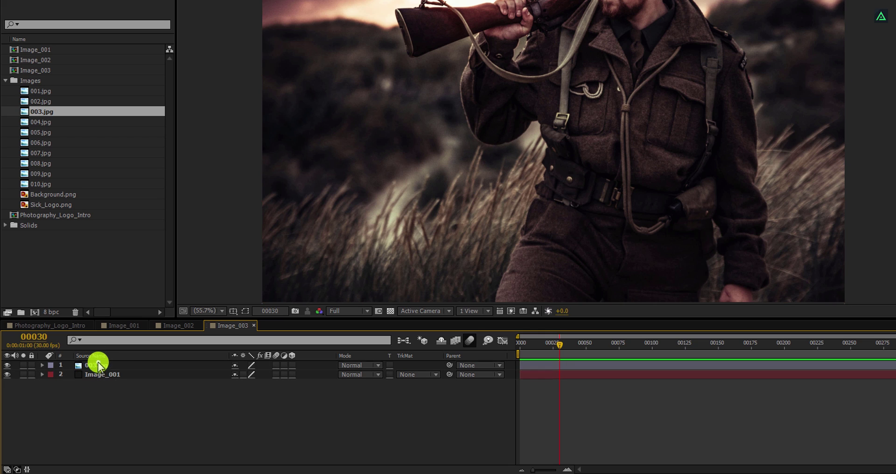
{"action": "key", "text": "Delete"}
Step: Keep the layer named 003.jpg and close the precomp tabs
{"action": "left_click", "coordinate": [97, 363]}
{"action": "key", "text": "Return"}
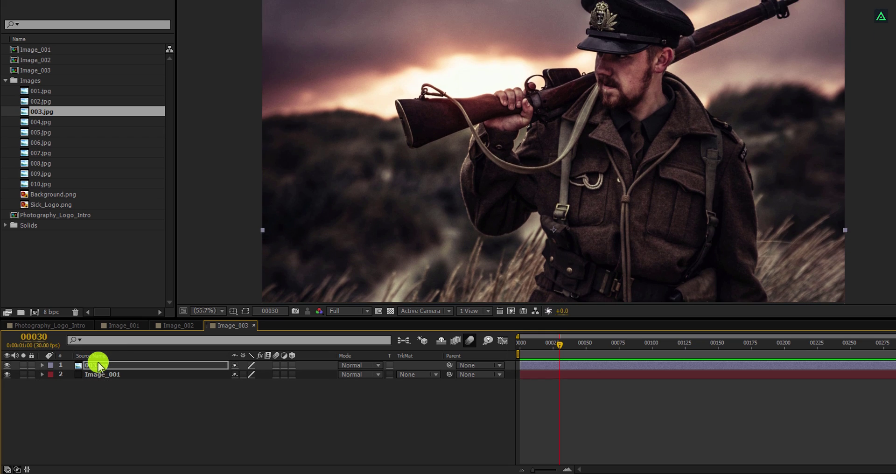
{"action": "key", "text": "ctrl+w"}
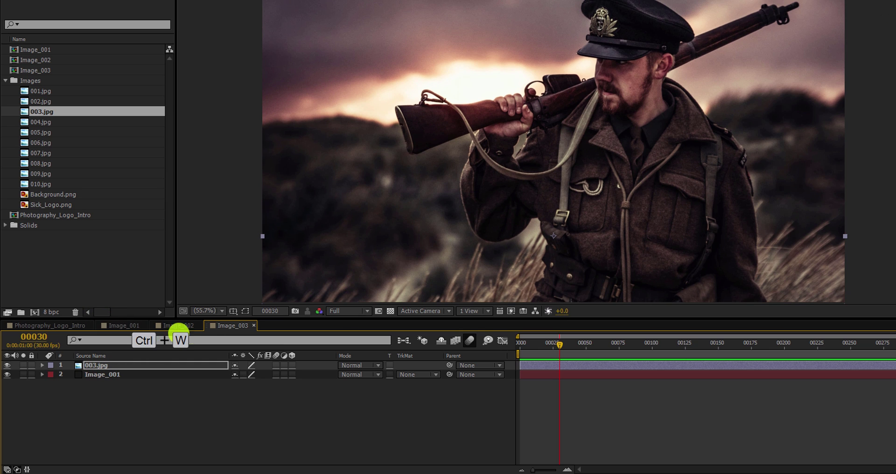
{"action": "key", "text": "ctrl+w"}
{"action": "key", "text": "ctrl+w"}
{"action": "key", "text": "ctrl+w"}
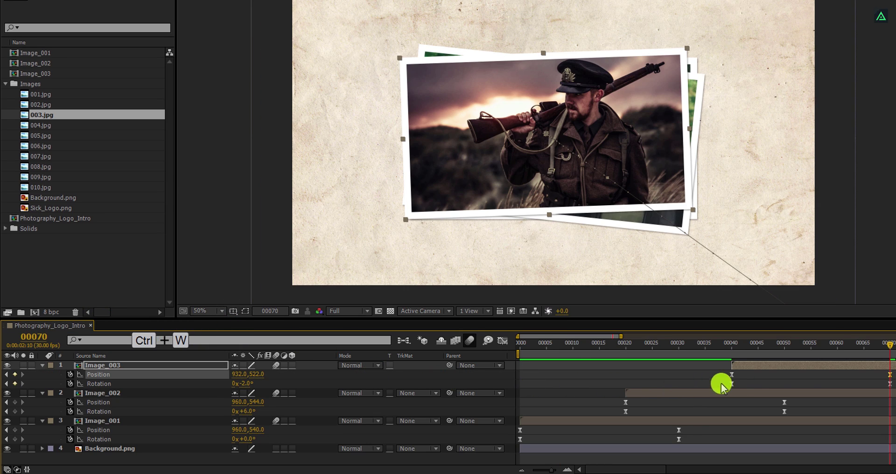
{"action": "scroll", "coordinate": [769, 392], "scroll_direction": "right", "scroll_amount": 5}
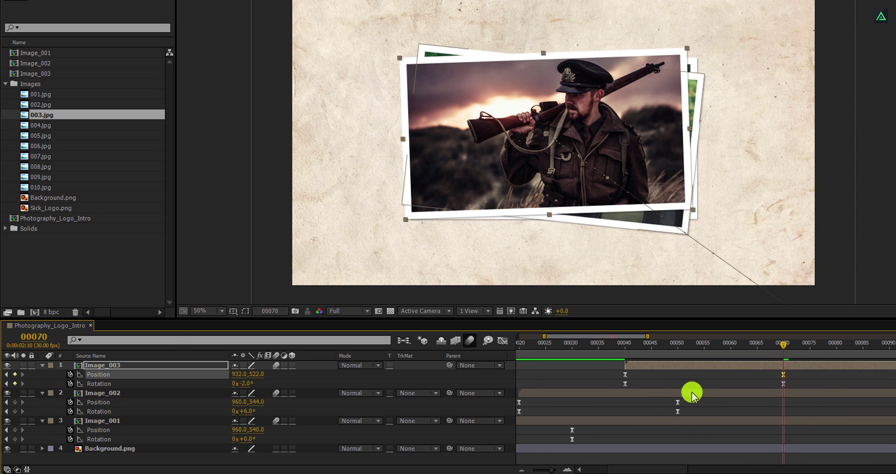
Step: Duplicate the Image_003 layer and comp as Image_004, using it for the top layer
{"action": "left_click", "coordinate": [653, 366]}
{"action": "key", "text": "ctrl+d"}
{"action": "left_click", "coordinate": [730, 345]}
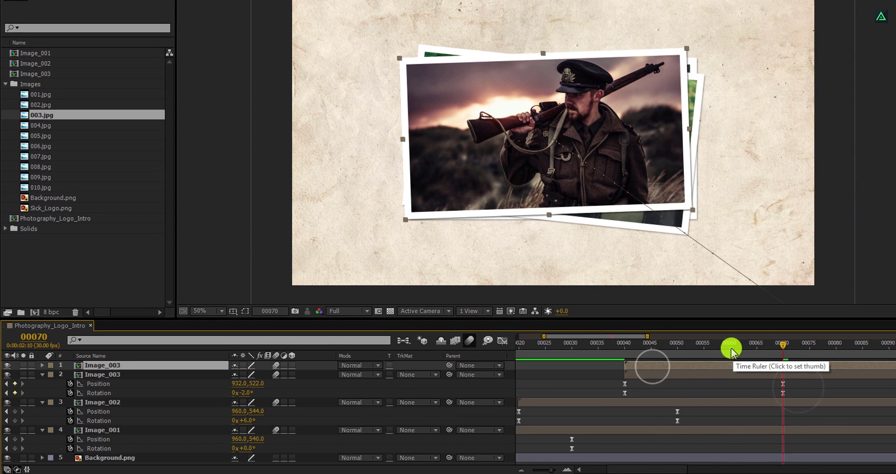
{"action": "left_click", "coordinate": [44, 74]}
{"action": "key", "text": "ctrl+d"}
{"action": "left_click_drag", "start_coordinate": [60, 85], "coordinate": [402, 380]}
Step: Adjust the Image_004 layer's rotation at frame 00090
{"action": "left_click_drag", "start_coordinate": [653, 366], "coordinate": [692, 402]}
{"action": "scroll", "coordinate": [734, 252], "scroll_direction": "down", "scroll_amount": 1}
{"action": "left_click", "coordinate": [770, 22]}
{"action": "left_click", "coordinate": [775, 347]}
{"action": "key", "text": "period"}
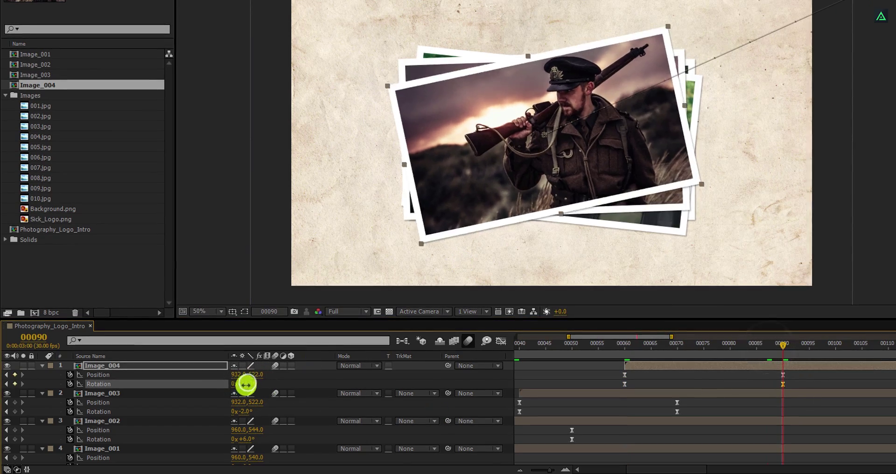
{"action": "left_click_drag", "start_coordinate": [244, 375], "coordinate": [230, 374]}
Step: Replace the photo inside the Image_004 comp with 004.jpg
{"action": "double_click", "coordinate": [160, 365]}
{"action": "left_click_drag", "start_coordinate": [41, 138], "coordinate": [89, 364]}
{"action": "left_click", "coordinate": [61, 326]}
Step: Duplicate the Image_004 layer 20 frames later and tilt the top card to -4°
{"action": "key", "text": "ctrl+d"}
{"action": "left_click_drag", "start_coordinate": [636, 363], "coordinate": [740, 366]}
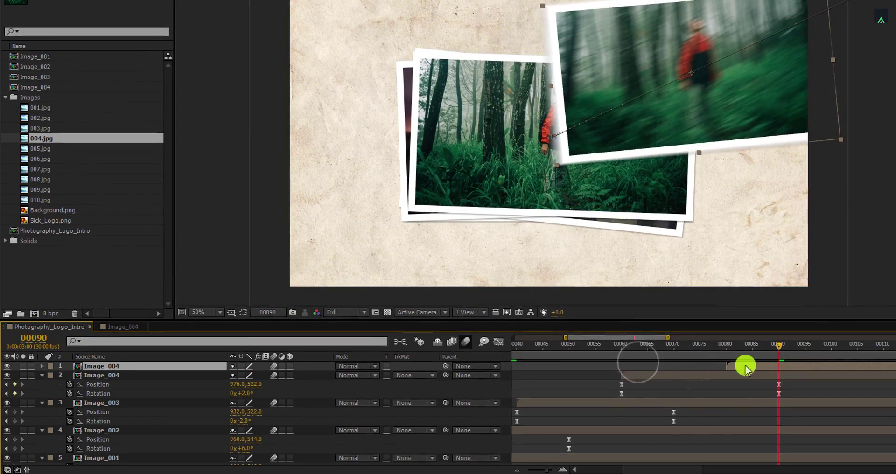
{"action": "left_click", "coordinate": [727, 344]}
{"action": "key", "text": "comma"}
{"action": "left_click_drag", "start_coordinate": [240, 384], "coordinate": [330, 80]}
{"action": "left_click", "coordinate": [881, 344]}
{"action": "key", "text": "period"}
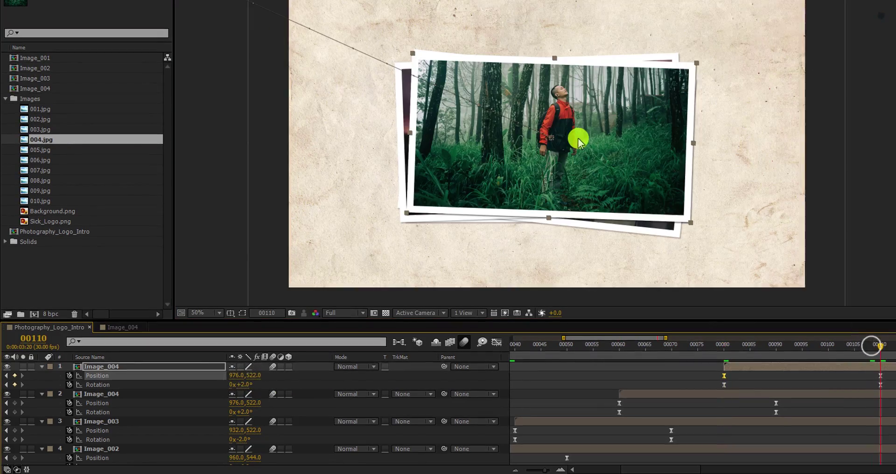
{"action": "left_click_drag", "start_coordinate": [241, 384], "coordinate": [591, 168]}
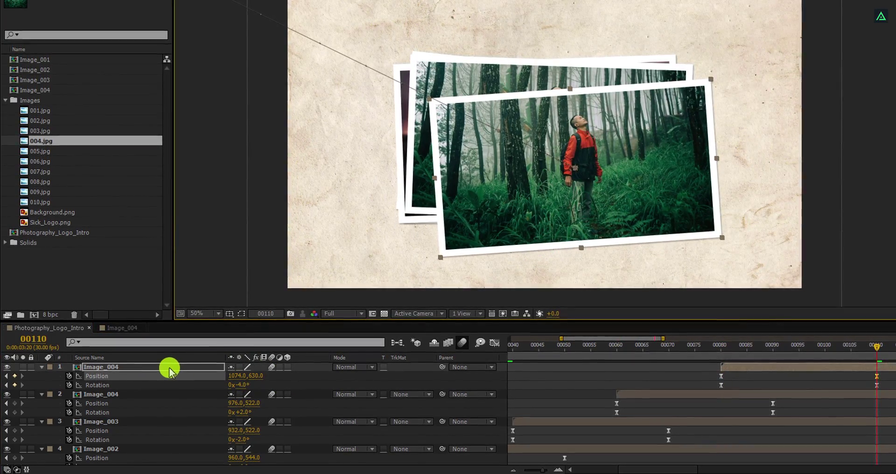
Step: Create Image_005 holding 005.jpg, and start the top card off-frame lower right, rotated
{"action": "left_click", "coordinate": [54, 88]}
{"action": "key", "text": "ctrl+d"}
{"action": "double_click", "coordinate": [56, 99]}
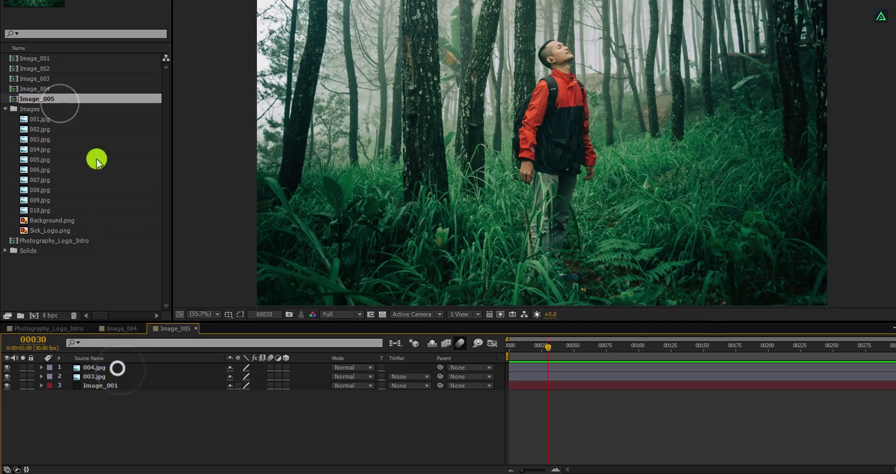
{"action": "left_click_drag", "start_coordinate": [40, 160], "coordinate": [96, 372]}
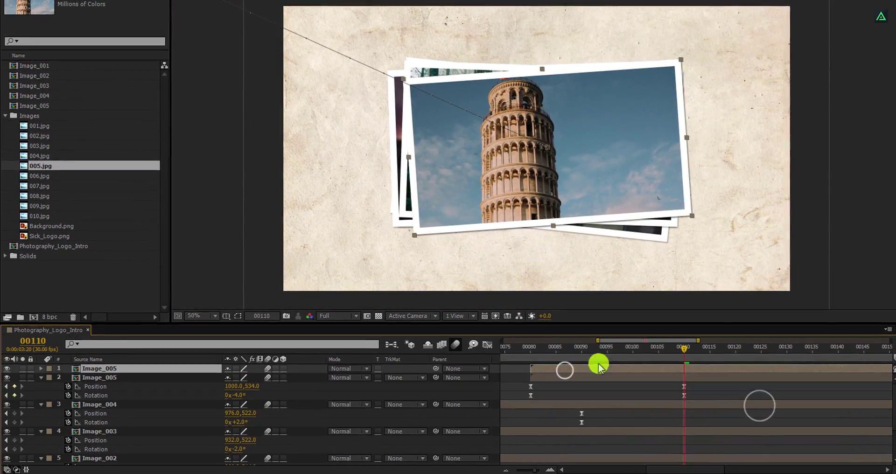
{"action": "left_click", "coordinate": [632, 348]}
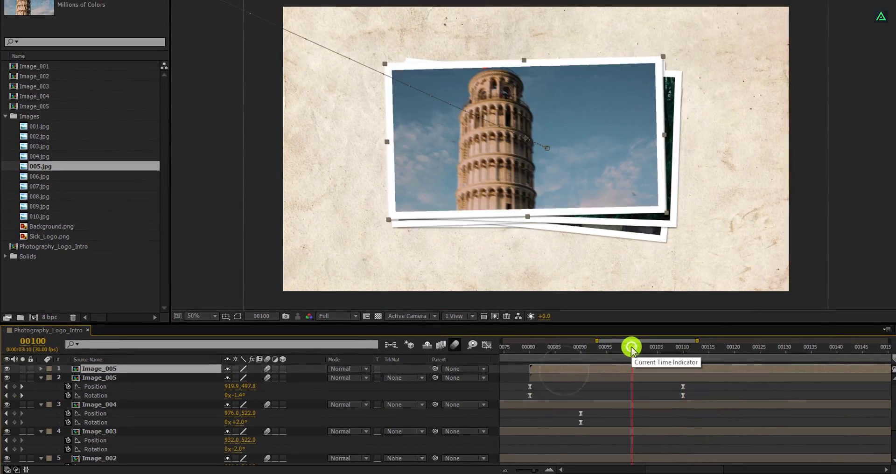
{"action": "left_click_drag", "start_coordinate": [320, 86], "coordinate": [720, 300]}
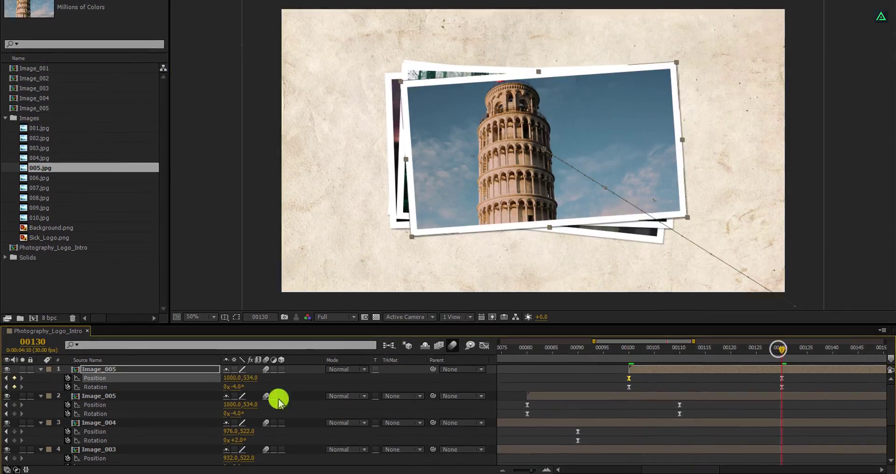
{"action": "left_click_drag", "start_coordinate": [278, 398], "coordinate": [254, 386]}
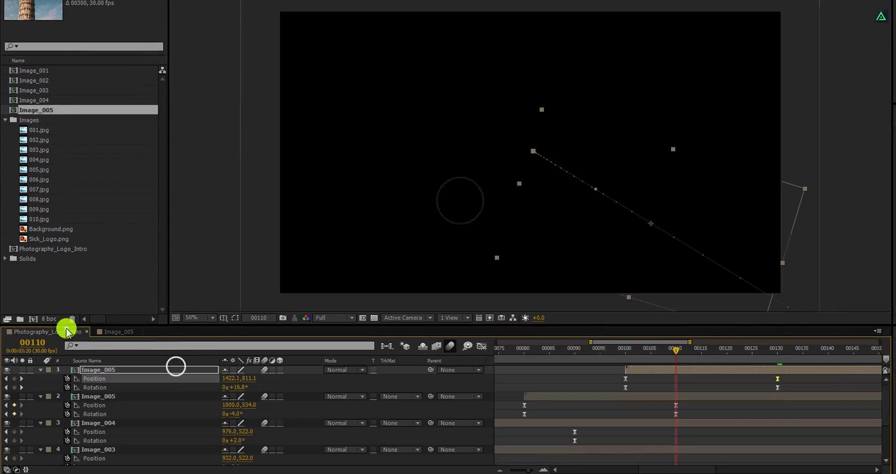
Step: Swap the top layer to the Image_006 comp and replace its photo with 006.jpg
{"action": "left_click_drag", "start_coordinate": [61, 121], "coordinate": [115, 373]}
{"action": "double_click", "coordinate": [105, 371]}
{"action": "left_click", "coordinate": [68, 193]}
{"action": "left_click_drag", "start_coordinate": [68, 193], "coordinate": [96, 372]}
{"action": "left_click", "coordinate": [64, 333]}
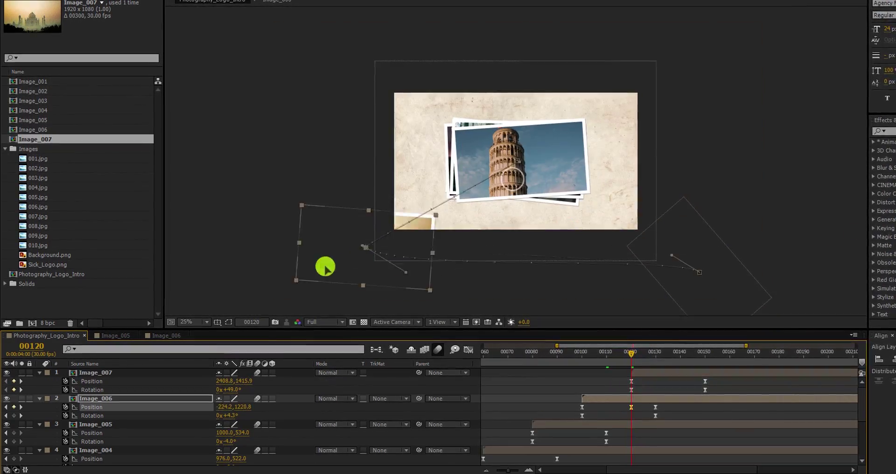
{"action": "left_click_drag", "start_coordinate": [324, 262], "coordinate": [280, 267]}
{"action": "key", "text": "ctrl+z"}
Step: Start the Image_007 card off-frame upper right and fine-tune its rotation
{"action": "left_click", "coordinate": [650, 374]}
{"action": "left_click_drag", "start_coordinate": [669, 253], "coordinate": [675, 56]}
{"action": "left_click_drag", "start_coordinate": [226, 391], "coordinate": [180, 390]}
{"action": "left_click_drag", "start_coordinate": [664, 80], "coordinate": [756, 64]}
{"action": "scroll", "coordinate": [568, 250], "scroll_direction": "up", "scroll_amount": 1}
{"action": "left_click_drag", "start_coordinate": [225, 391], "coordinate": [251, 383]}
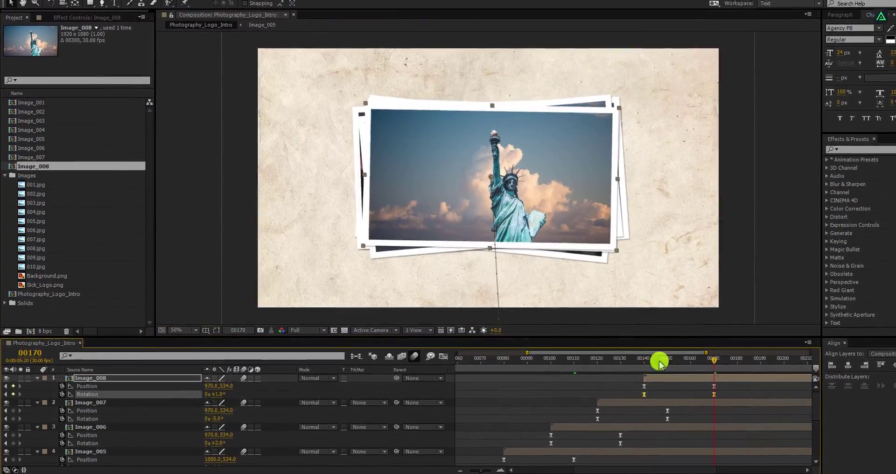
{"action": "left_click", "coordinate": [528, 360]}
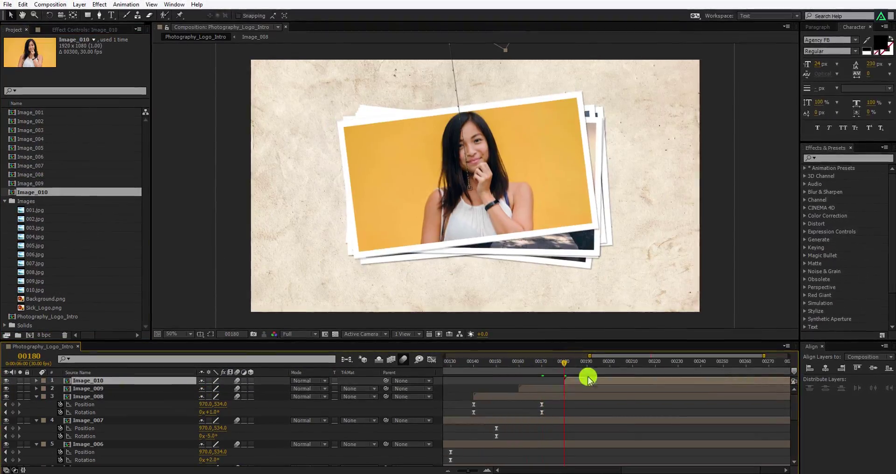
{"action": "double_click", "coordinate": [86, 380]}
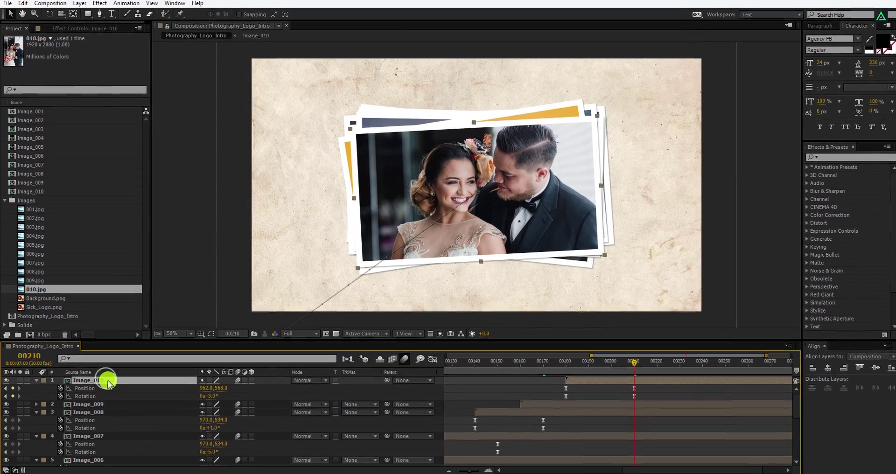
Step: Duplicate the Image_010 comp as Image_011, swap it into the top layer, and trim it to start at frame 00200
{"action": "key", "text": "ctrl+d"}
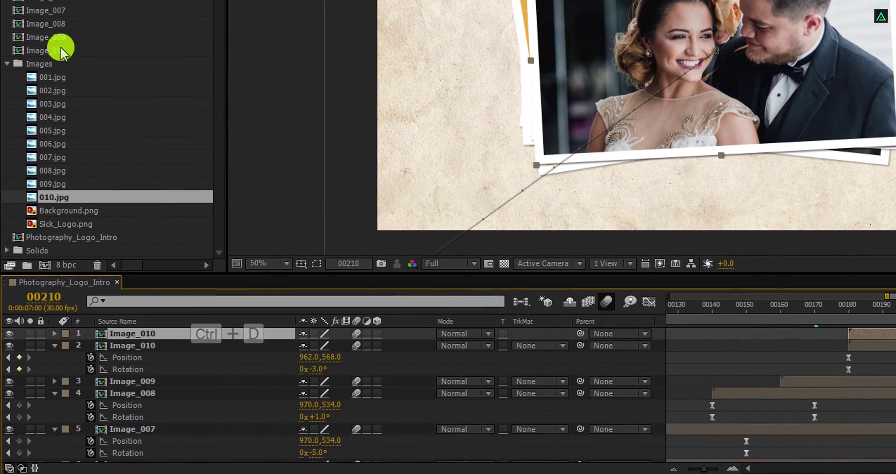
{"action": "left_click", "coordinate": [60, 47]}
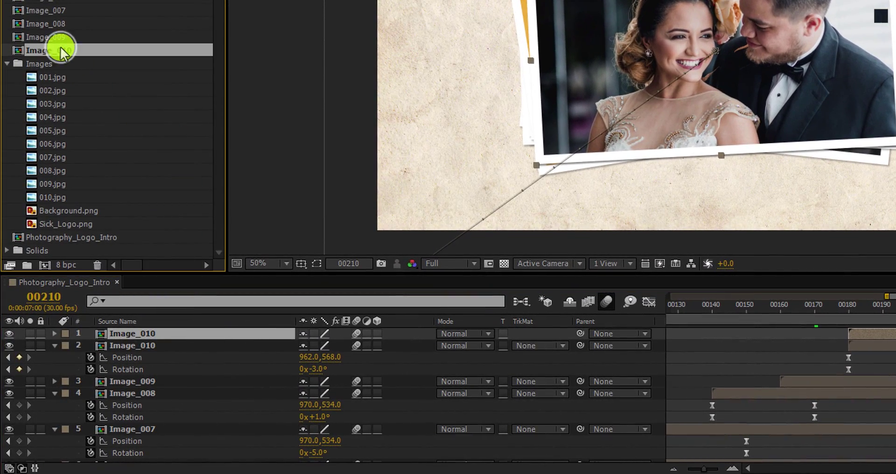
{"action": "key", "text": "ctrl+d"}
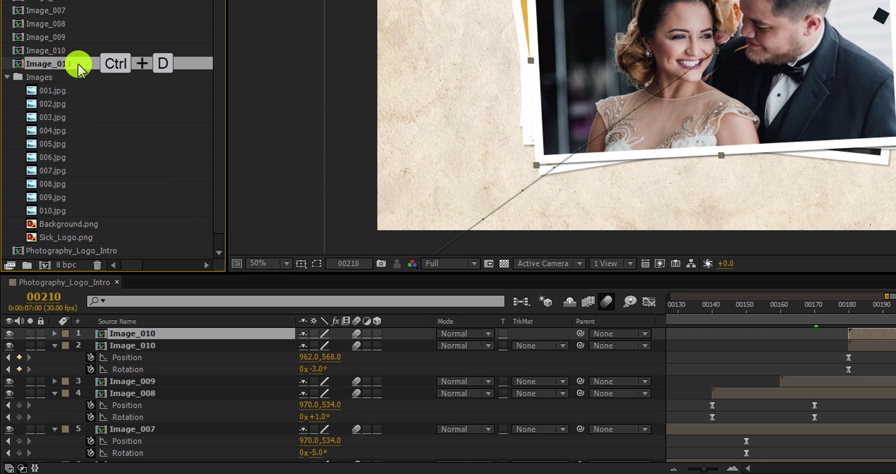
{"action": "left_click_drag", "start_coordinate": [79, 62], "coordinate": [160, 332]}
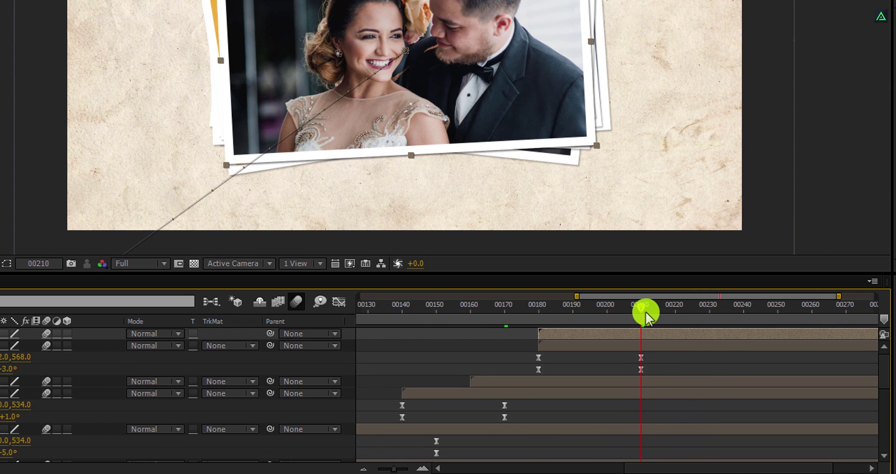
{"action": "left_click", "coordinate": [607, 309]}
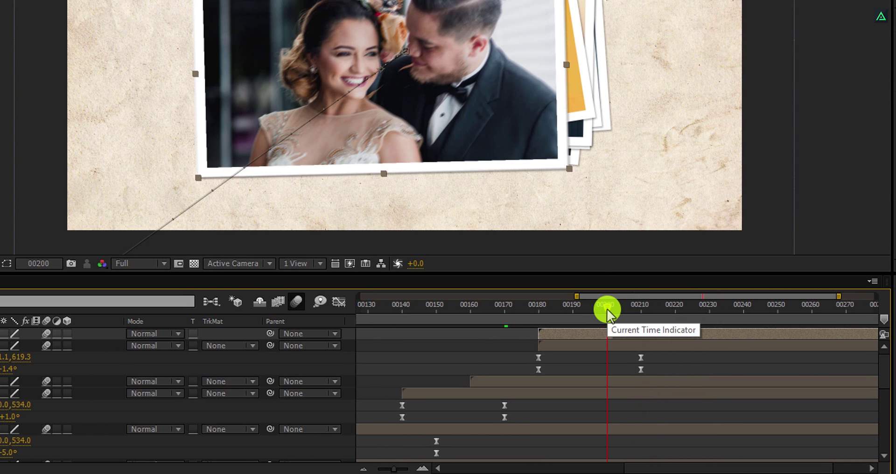
{"action": "key", "text": "bracketleft"}
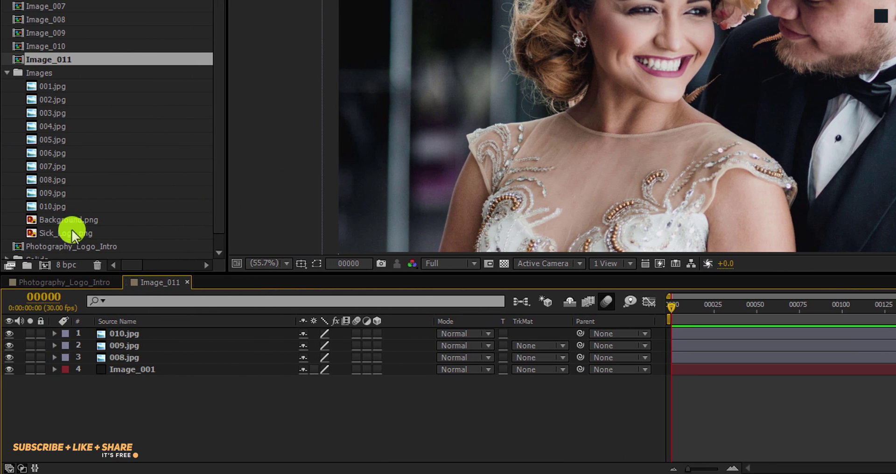
Step: Add Sick_Logo.png to Image_011, delete the 010, 009 and 008 jpg layers, and scale the logo to 51%
{"action": "left_click_drag", "start_coordinate": [70, 230], "coordinate": [134, 329]}
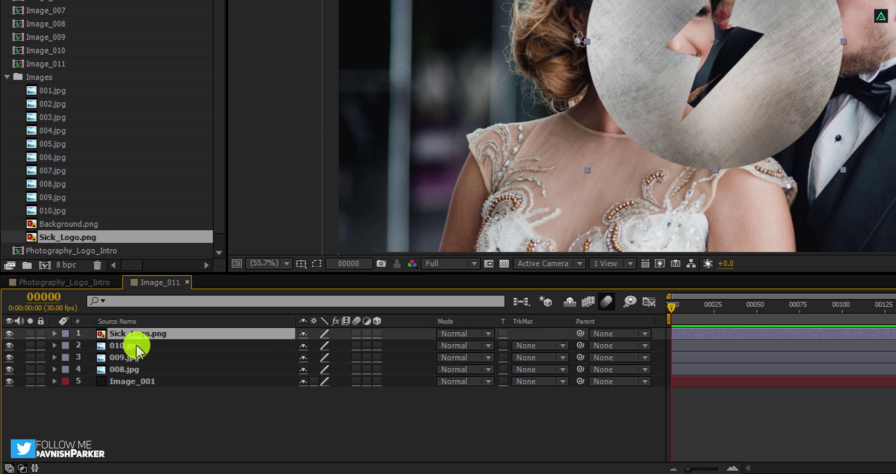
{"action": "left_click", "coordinate": [136, 345]}
{"action": "key", "text": "Delete"}
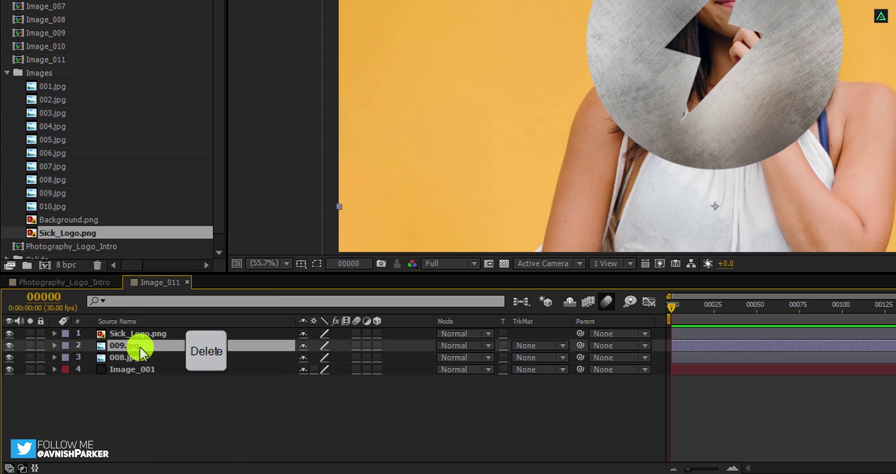
{"action": "key", "text": "Delete"}
{"action": "left_click", "coordinate": [139, 347]}
{"action": "key", "text": "Delete"}
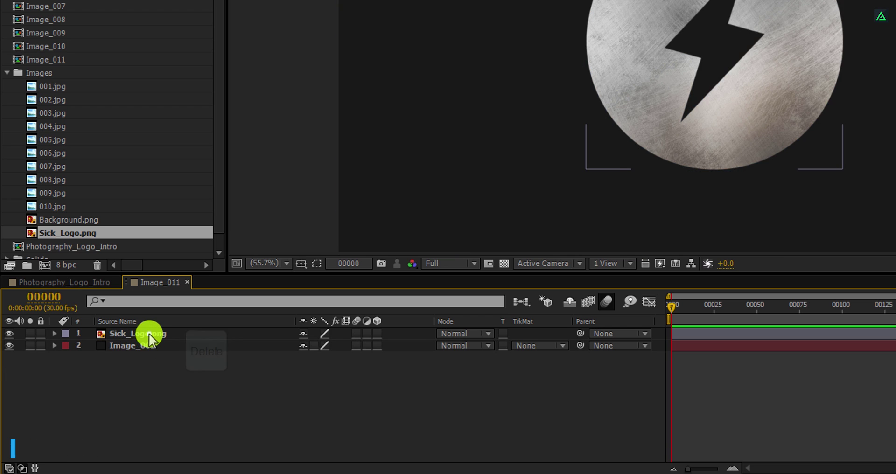
{"action": "left_click", "coordinate": [149, 333]}
{"action": "key", "text": "s"}
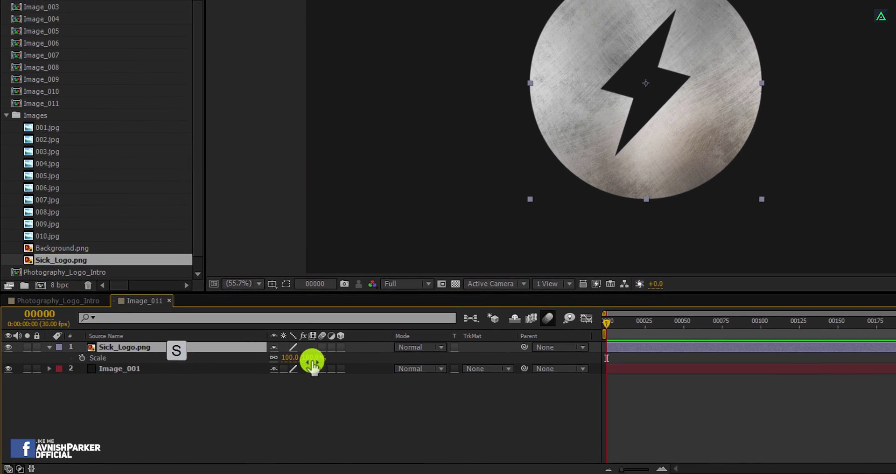
{"action": "left_click_drag", "start_coordinate": [312, 364], "coordinate": [283, 358]}
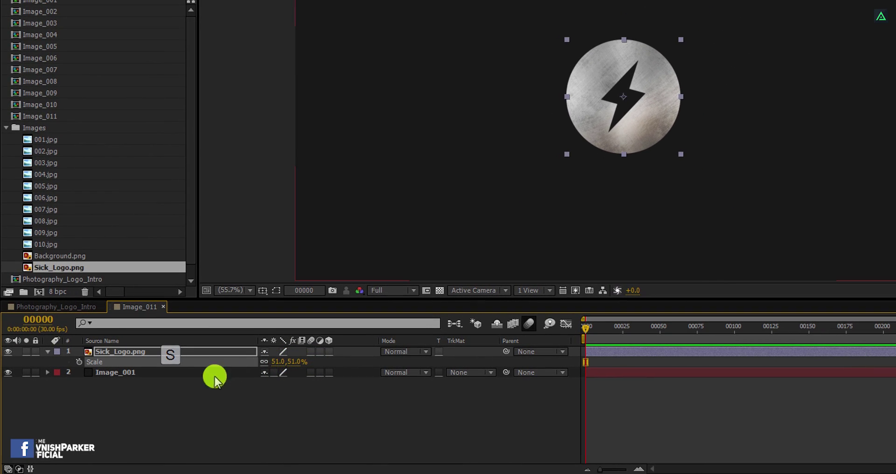
Step: Change the background solid's colour to dark navy in Solid Settings
{"action": "left_click", "coordinate": [125, 373]}
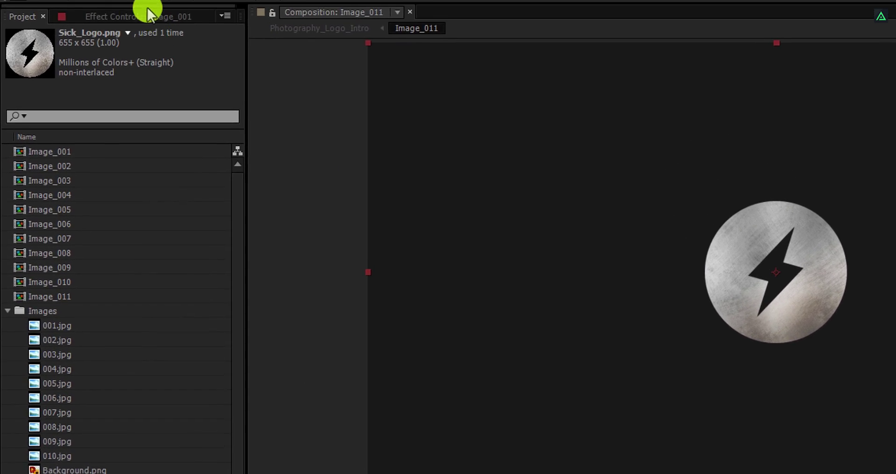
{"action": "left_click", "coordinate": [140, 4]}
{"action": "left_click", "coordinate": [161, 26]}
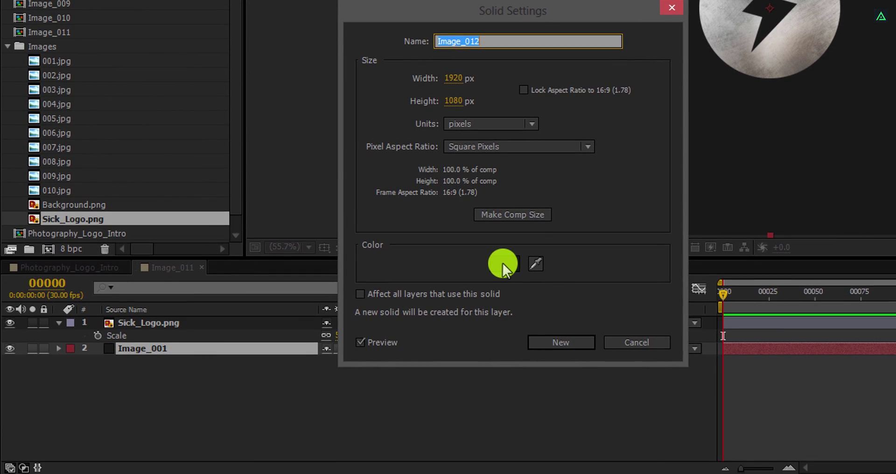
{"action": "left_click", "coordinate": [503, 293]}
{"action": "left_click", "coordinate": [570, 208]}
{"action": "left_click_drag", "start_coordinate": [616, 305], "coordinate": [610, 232]}
{"action": "left_click", "coordinate": [586, 189]}
{"action": "left_click_drag", "start_coordinate": [549, 274], "coordinate": [482, 336]}
{"action": "left_click", "coordinate": [706, 167]}
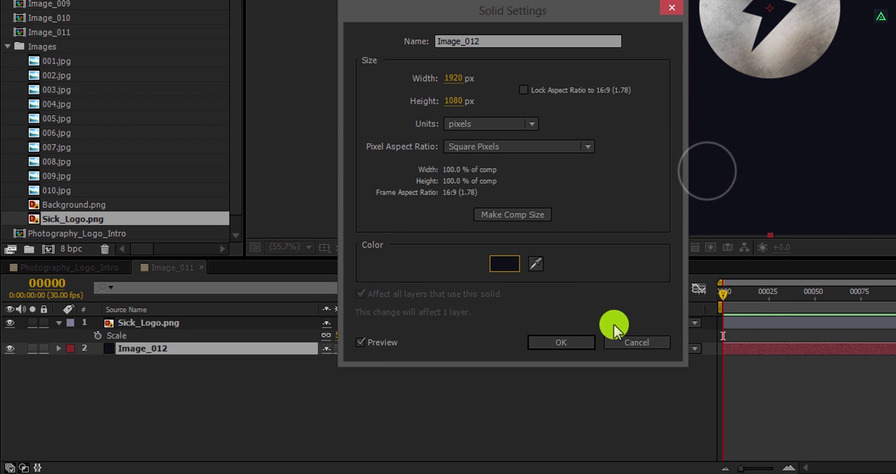
{"action": "left_click", "coordinate": [574, 343]}
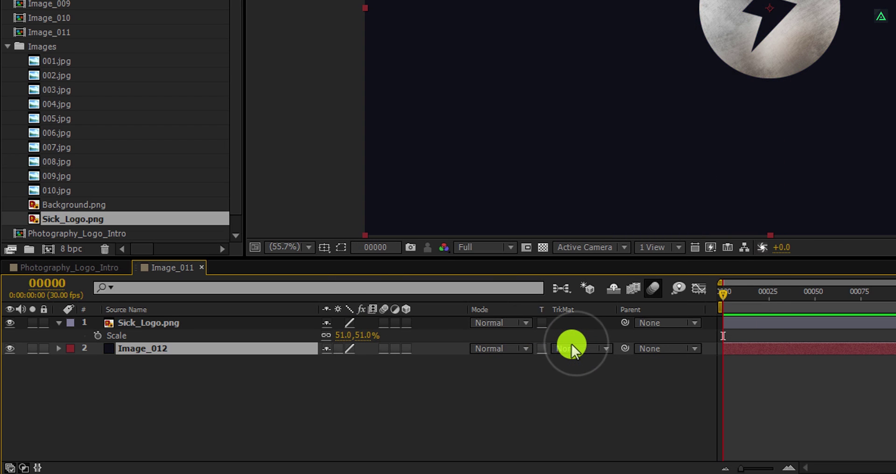
Step: In Photography_Logo_Intro, start Image_011 off-frame to the right, rotated to -12°
{"action": "left_click", "coordinate": [112, 269]}
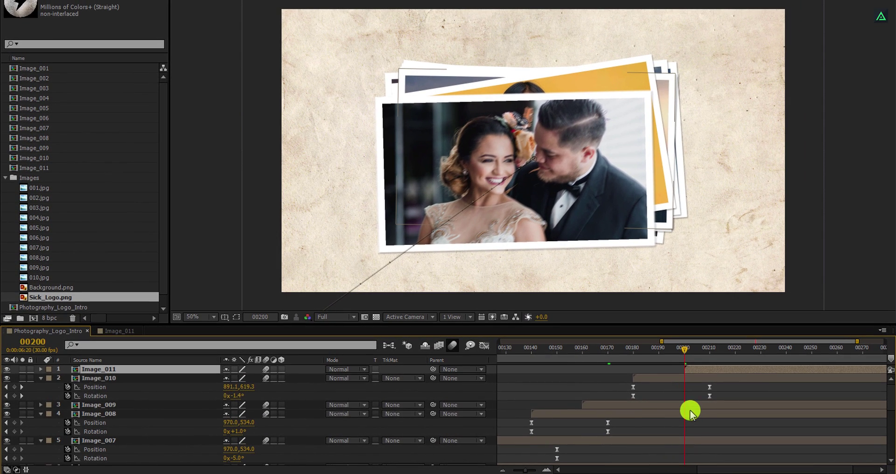
{"action": "key", "text": "u"}
{"action": "key", "text": "comma"}
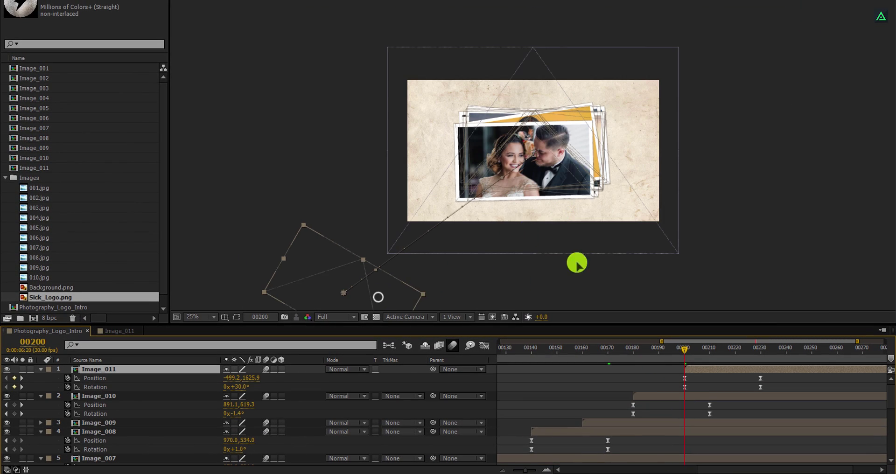
{"action": "left_click_drag", "start_coordinate": [576, 262], "coordinate": [810, 168]}
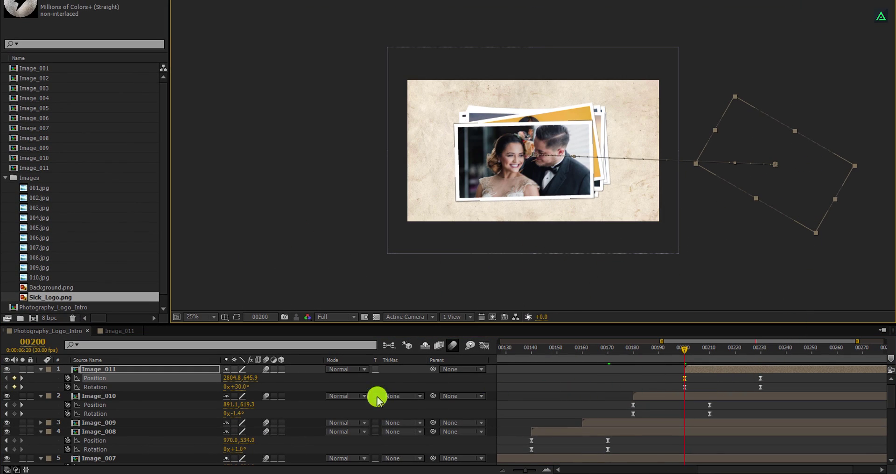
{"action": "left_click_drag", "start_coordinate": [240, 387], "coordinate": [221, 386]}
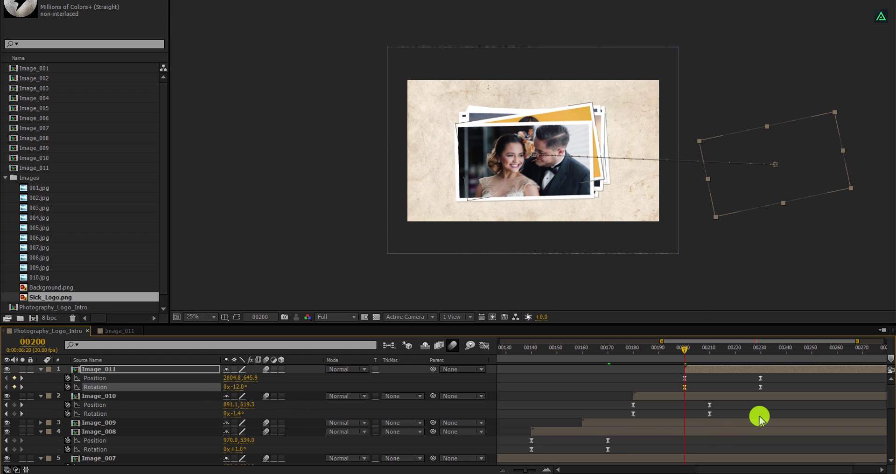
Step: At frame 00230, set Image_011's rotation to 0° and zoom the timeline out
{"action": "left_click", "coordinate": [760, 350]}
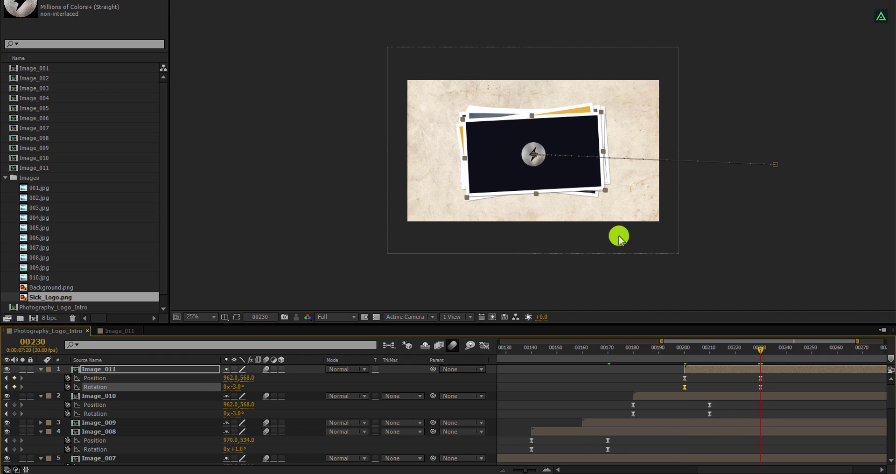
{"action": "key", "text": "period"}
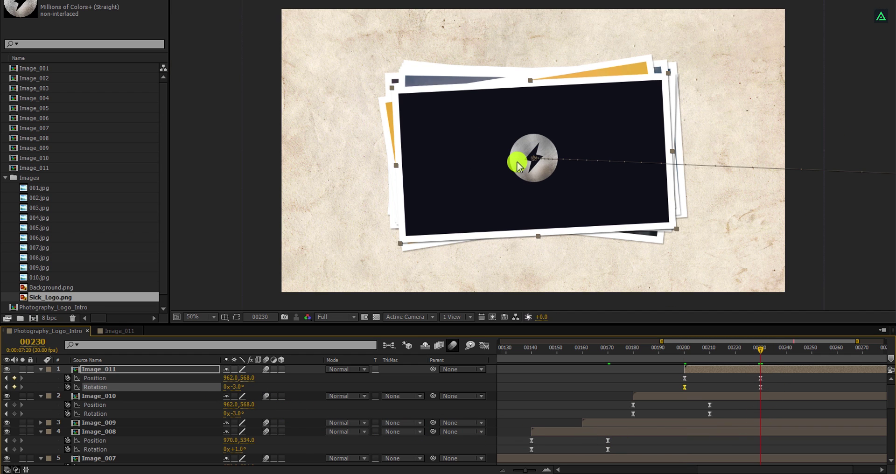
{"action": "scroll", "coordinate": [516, 161], "scroll_direction": "up", "scroll_amount": 2}
{"action": "scroll", "coordinate": [517, 161], "scroll_direction": "down", "scroll_amount": 2}
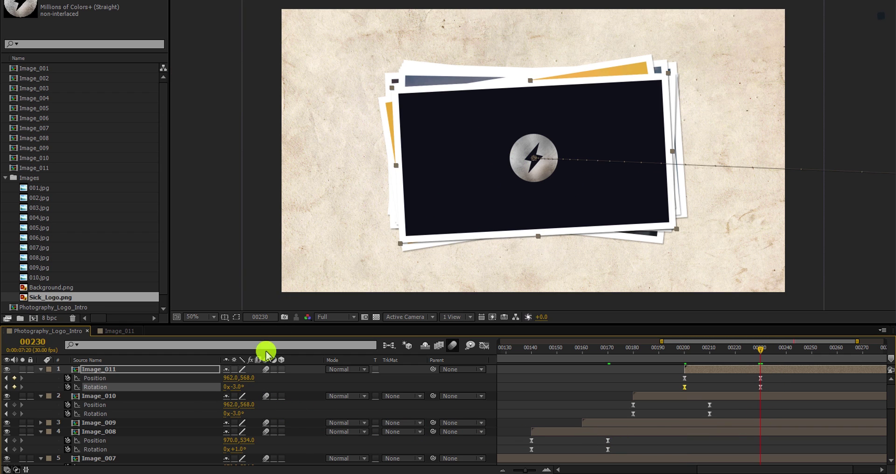
{"action": "type", "text": "0"}
{"action": "key", "text": "Return"}
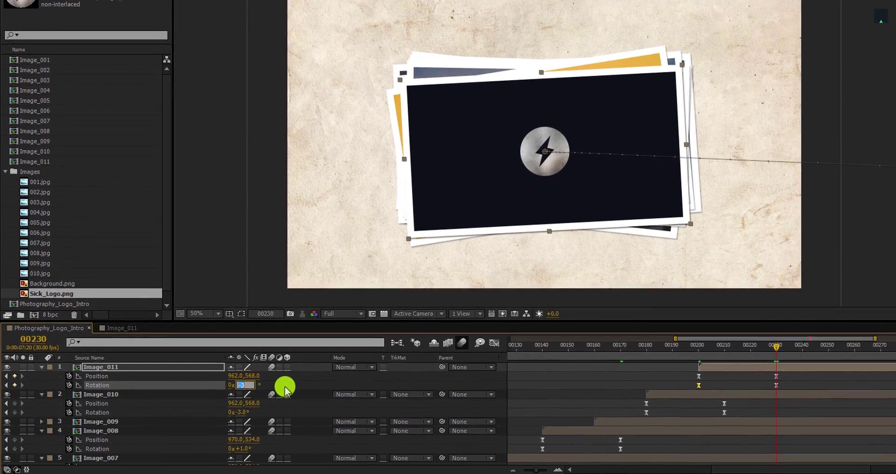
{"action": "key", "text": "minus"}
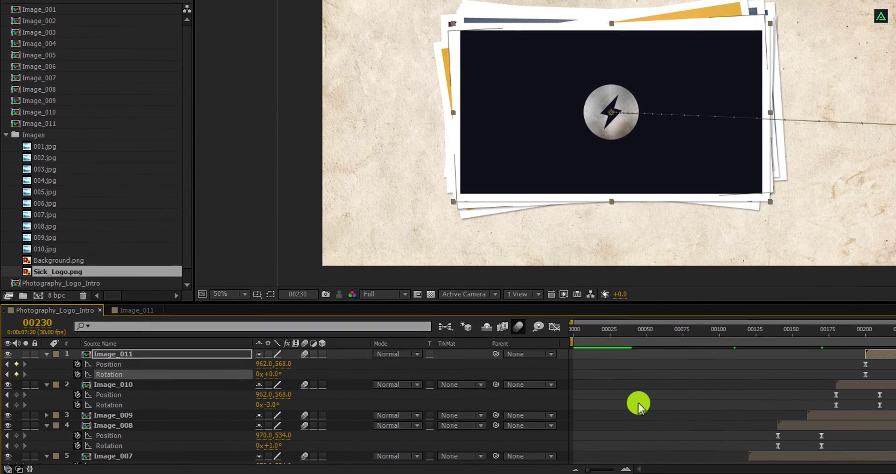
Step: Reveal every layer's keyframed properties to review them, then deselect all layers
{"action": "key", "text": "ctrl+a"}
{"action": "key", "text": "u"}
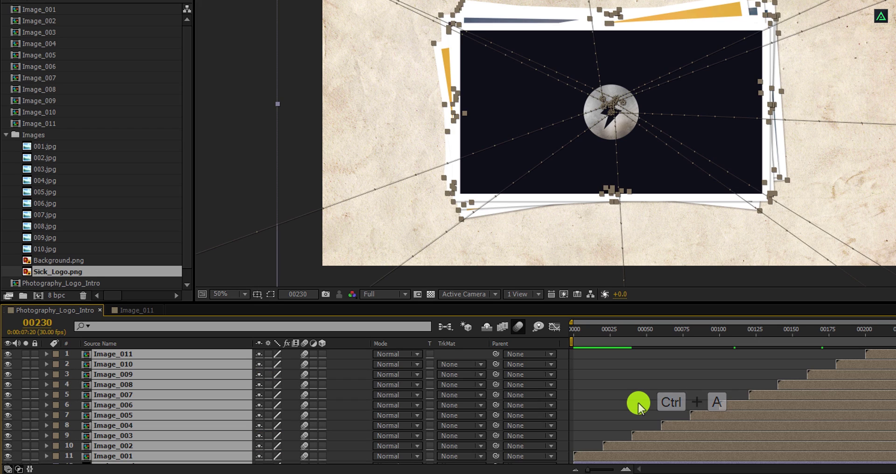
{"action": "key", "text": "u"}
{"action": "key", "text": "u"}
{"action": "left_click", "coordinate": [639, 404]}
Step: Add a new null object layer and rename it Scale
{"action": "scroll", "coordinate": [638, 403], "scroll_direction": "down", "scroll_amount": 1}
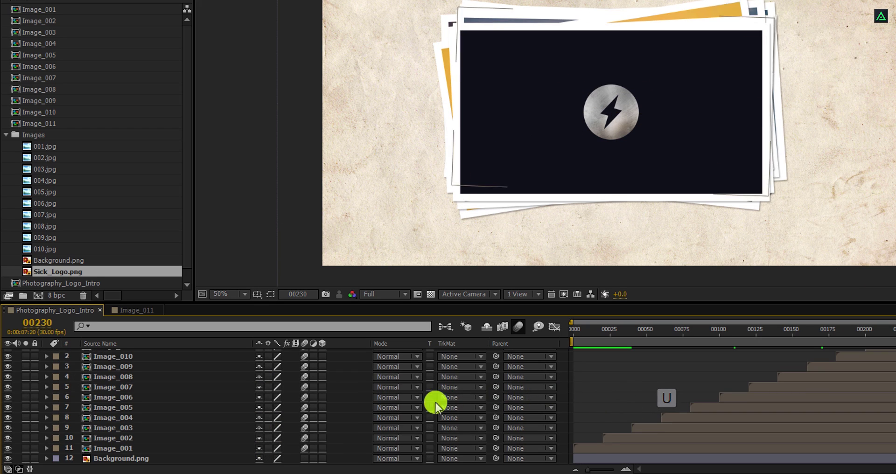
{"action": "right_click", "coordinate": [351, 458]}
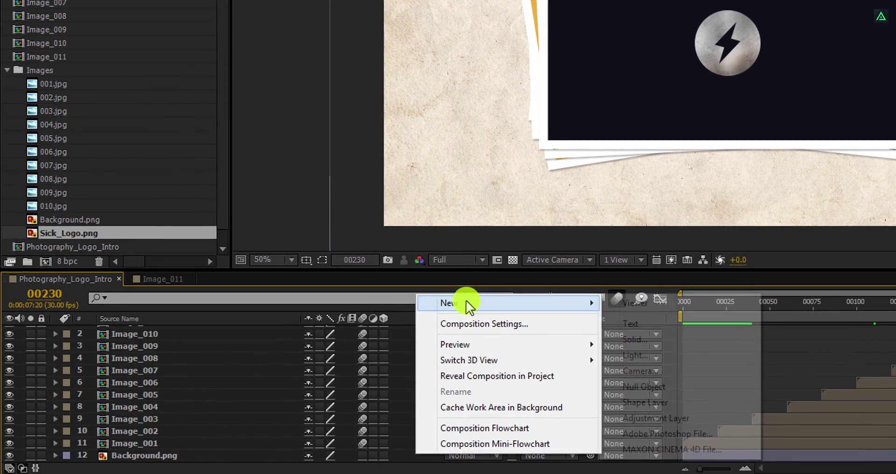
{"action": "mouse_move", "coordinate": [411, 325]}
{"action": "left_click", "coordinate": [690, 383]}
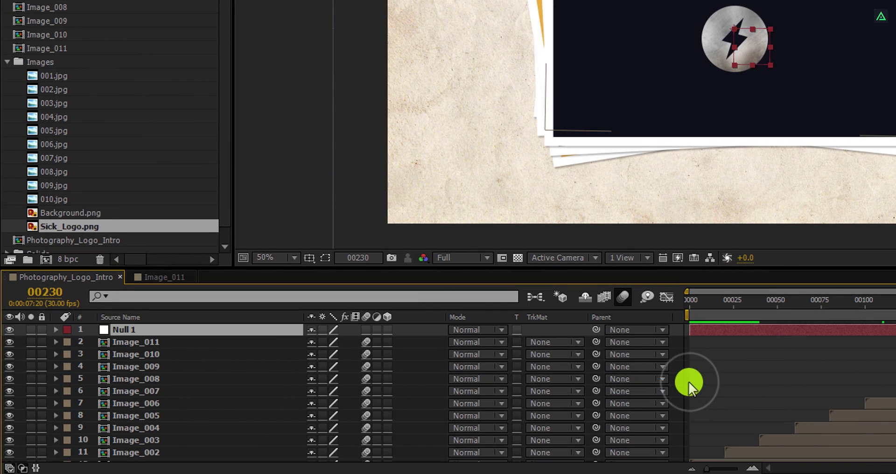
{"action": "left_click_drag", "start_coordinate": [693, 303], "coordinate": [686, 304]}
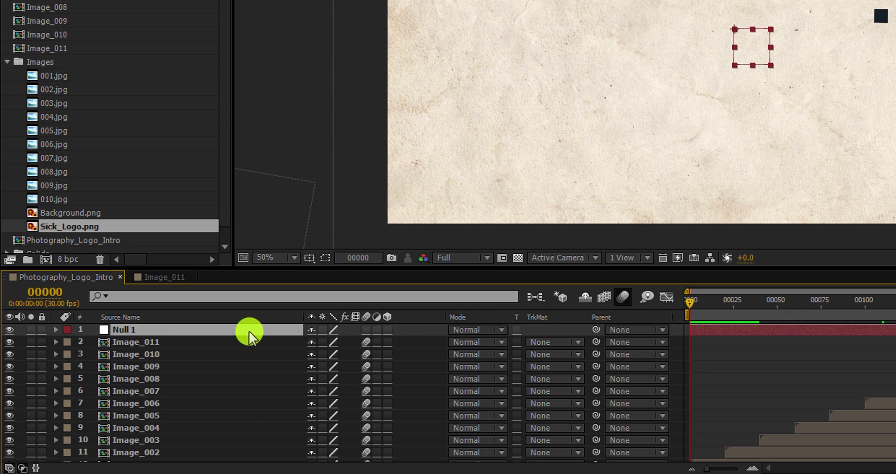
{"action": "key", "text": "Return"}
{"action": "type", "text": "Scale"}
{"action": "key", "text": "Return"}
Step: Set a 100% Scale keyframe on the null at frame 0, then select Image_011 through Background.png
{"action": "key", "text": "s"}
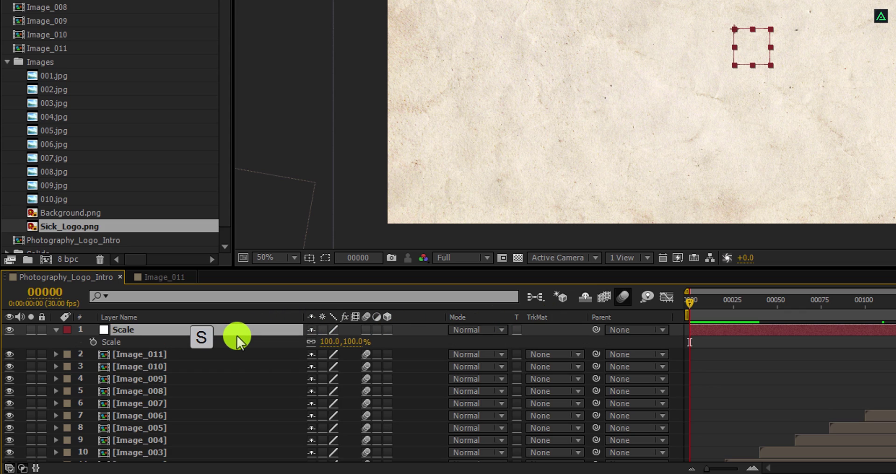
{"action": "left_click", "coordinate": [92, 341]}
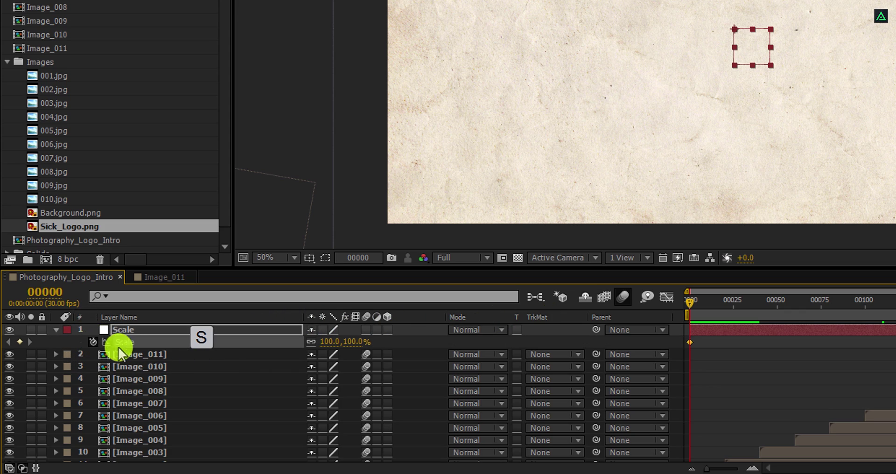
{"action": "left_click", "coordinate": [161, 355]}
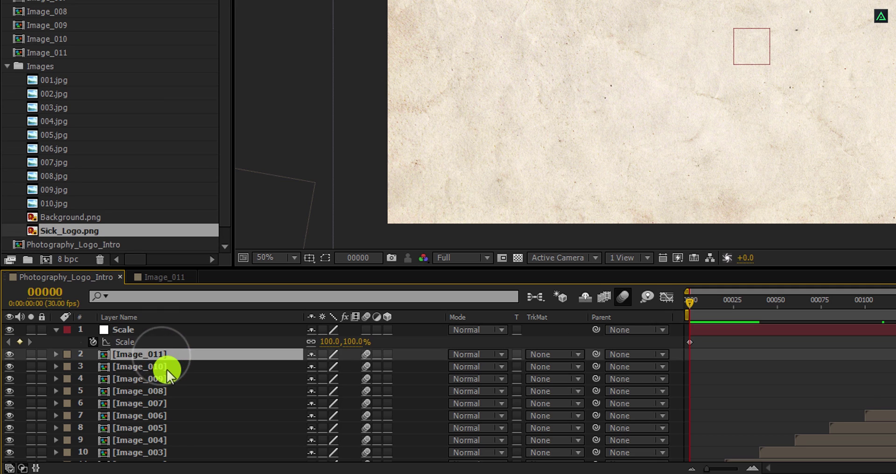
{"action": "scroll", "coordinate": [168, 372], "scroll_direction": "down", "scroll_amount": 2}
{"action": "left_click", "coordinate": [173, 455], "text": "shift"}
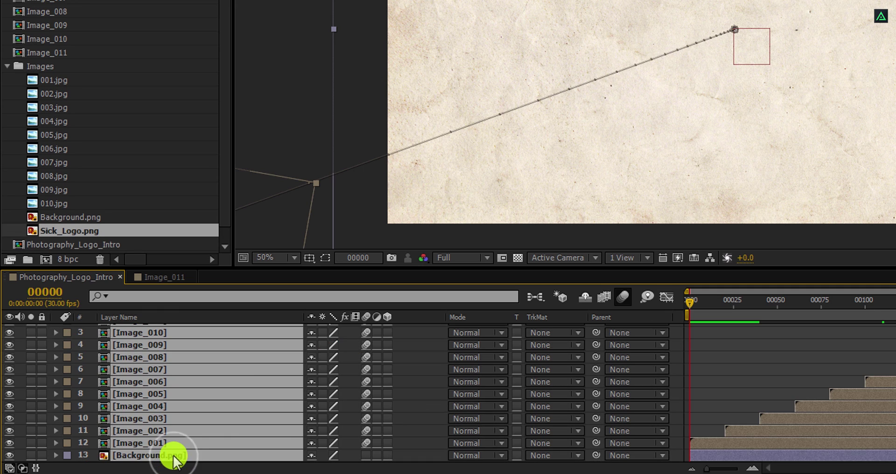
Step: Parent the selected photo layers to the Scale null and set its scale to 150% at the last frame
{"action": "scroll", "coordinate": [195, 428], "scroll_direction": "up", "scroll_amount": 2}
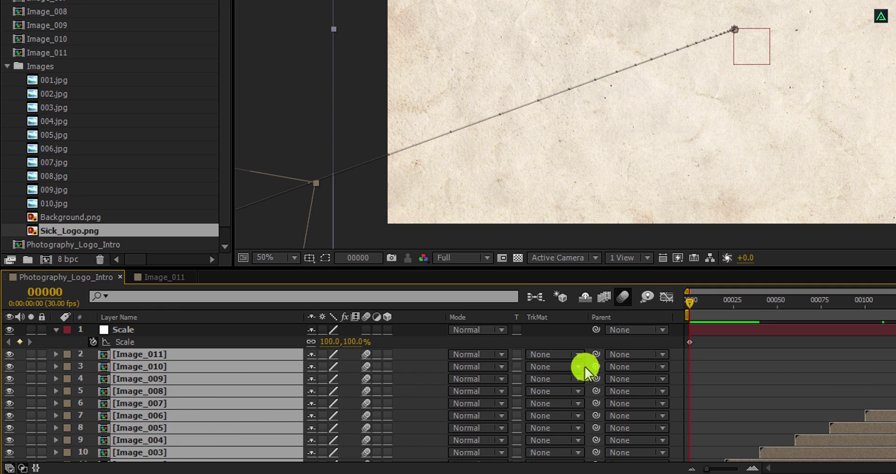
{"action": "left_click_drag", "start_coordinate": [596, 354], "coordinate": [179, 326]}
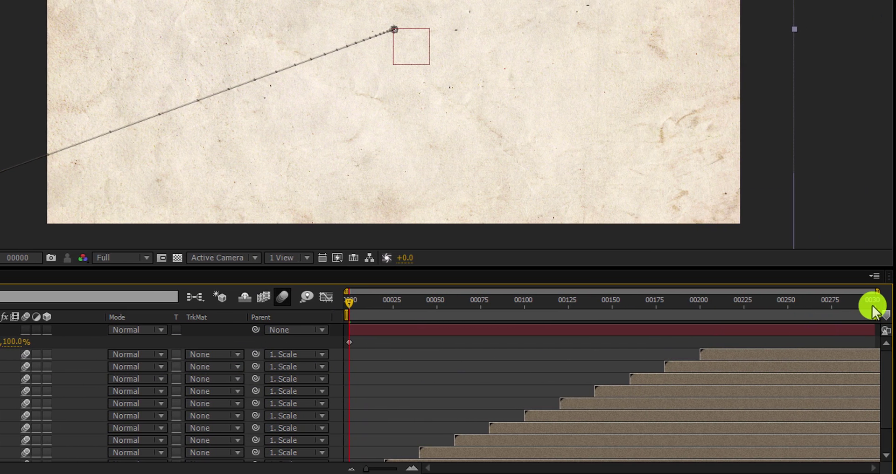
{"action": "left_click", "coordinate": [872, 305]}
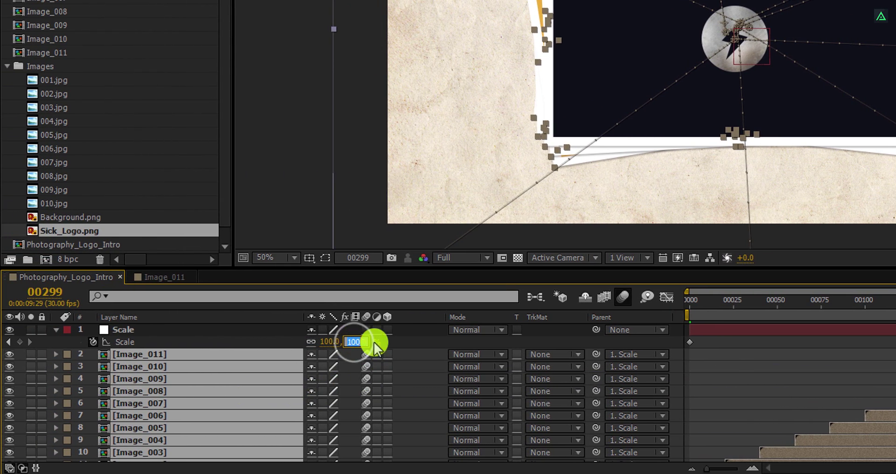
{"action": "type", "text": "150"}
{"action": "key", "text": "Return"}
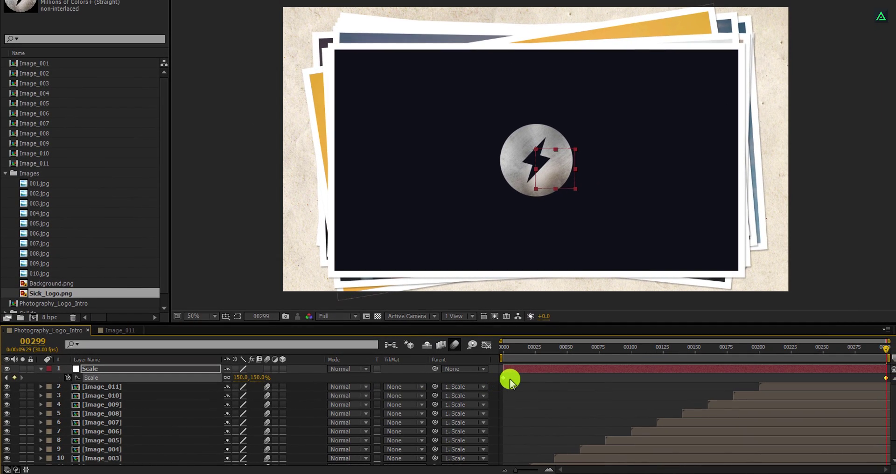
{"action": "right_click", "coordinate": [502, 377]}
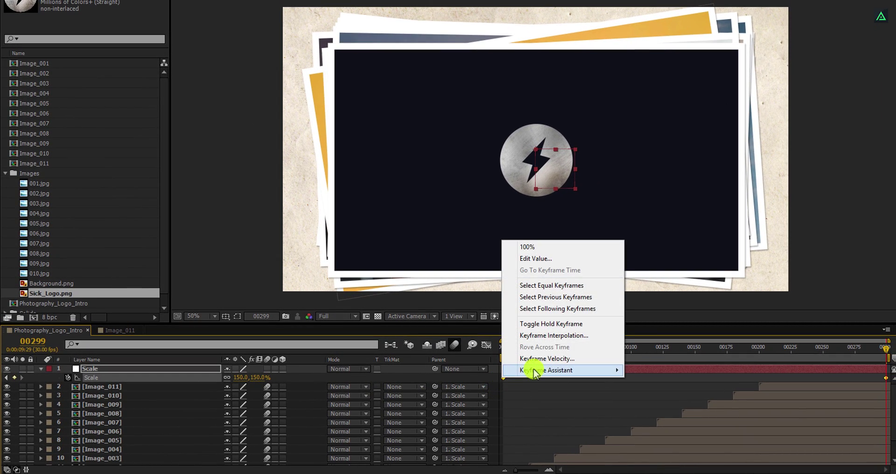
Step: Apply Easy Ease to the Scale keyframes and create a new solid named Light_Leaks
{"action": "mouse_move", "coordinate": [567, 374]}
{"action": "left_click", "coordinate": [658, 394]}
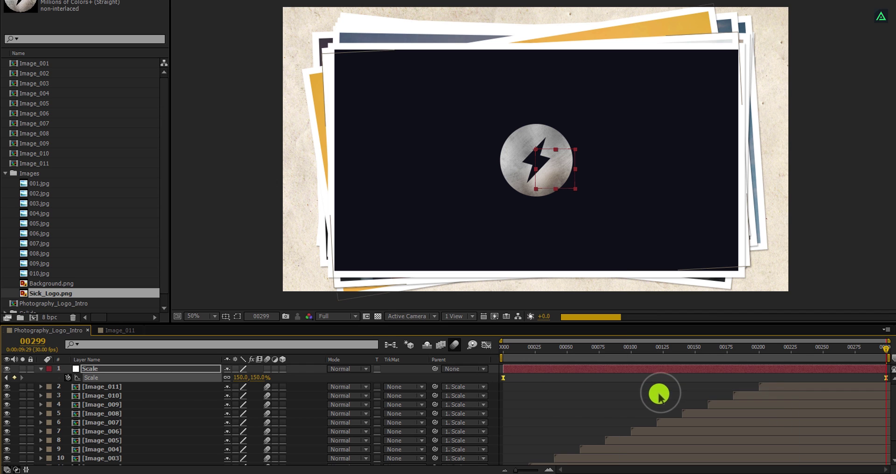
{"action": "right_click", "coordinate": [228, 459]}
{"action": "right_click", "coordinate": [306, 460]}
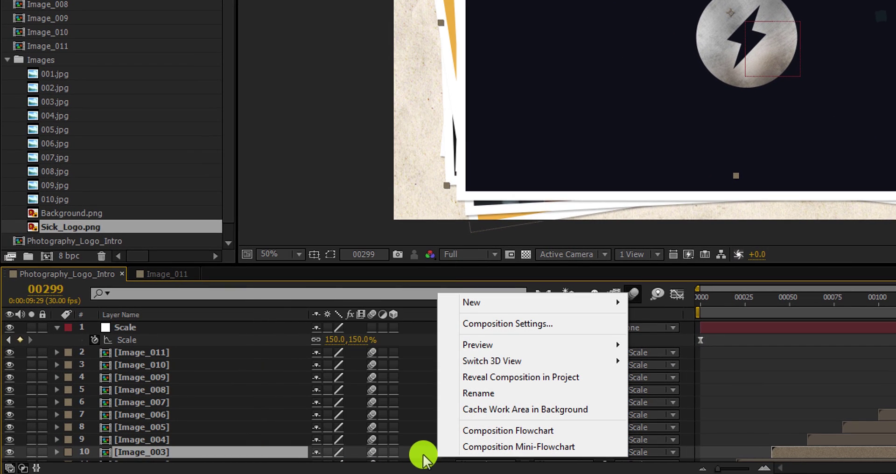
{"action": "mouse_move", "coordinate": [488, 304]}
{"action": "left_click", "coordinate": [706, 339]}
{"action": "type", "text": "Light_Leaks"}
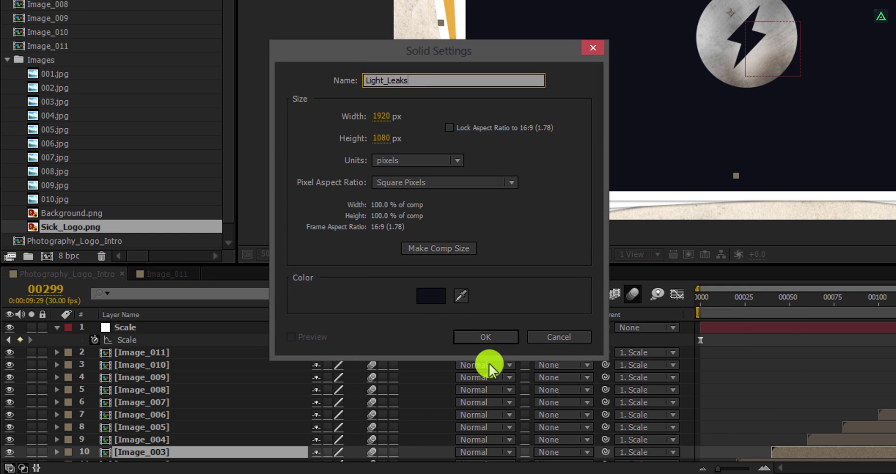
{"action": "left_click", "coordinate": [480, 337]}
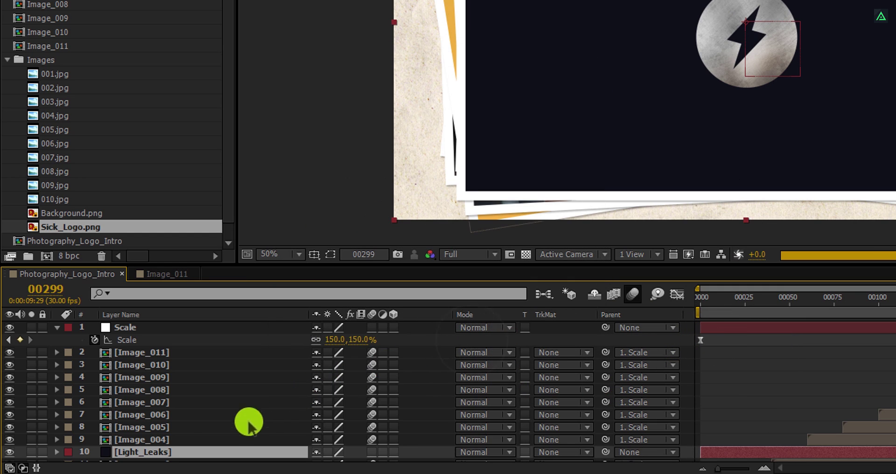
Step: Move Light_Leaks to the top of the layer stack and apply Fractal Noise to it
{"action": "left_click_drag", "start_coordinate": [195, 450], "coordinate": [200, 323]}
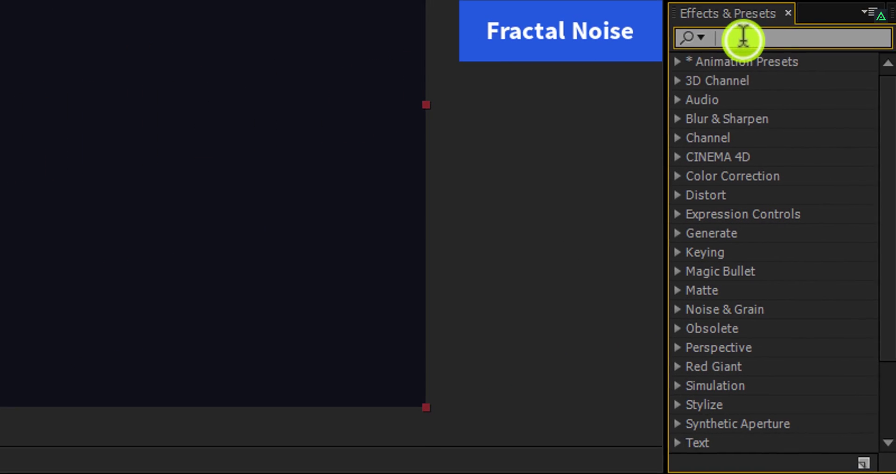
{"action": "type", "text": "noise"}
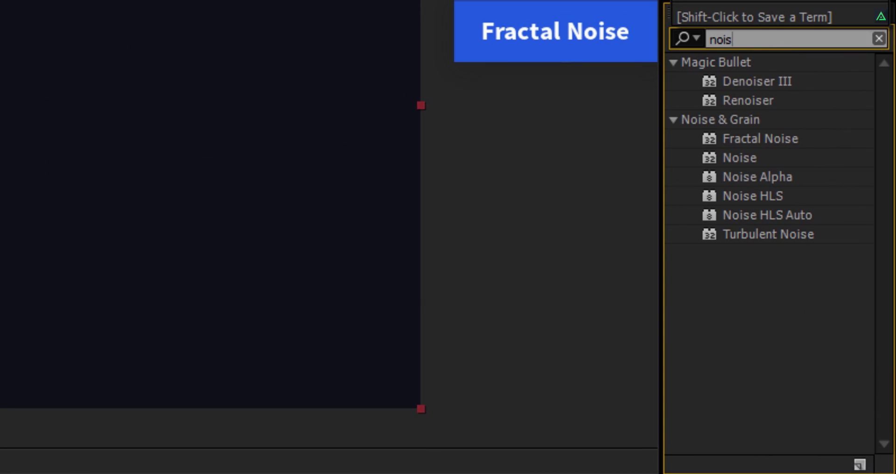
{"action": "double_click", "coordinate": [742, 137]}
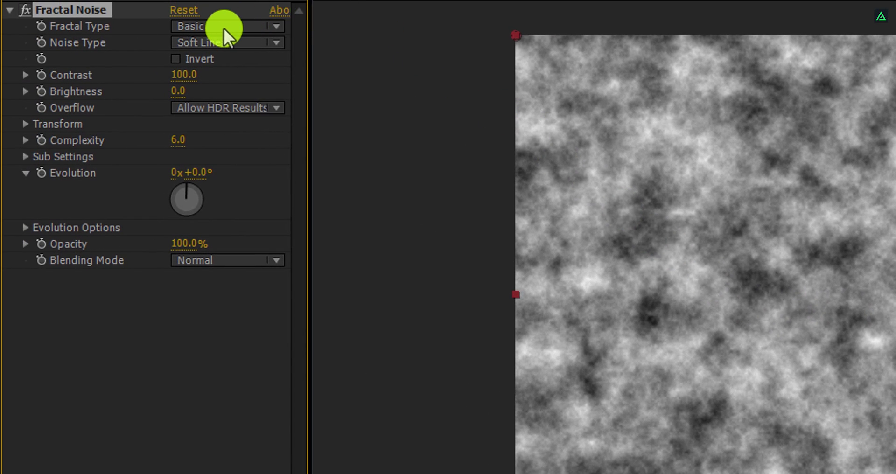
Step: Switch the Fractal Noise type to Dynamic Progressive and set Contrast to 350
{"action": "left_click", "coordinate": [223, 28]}
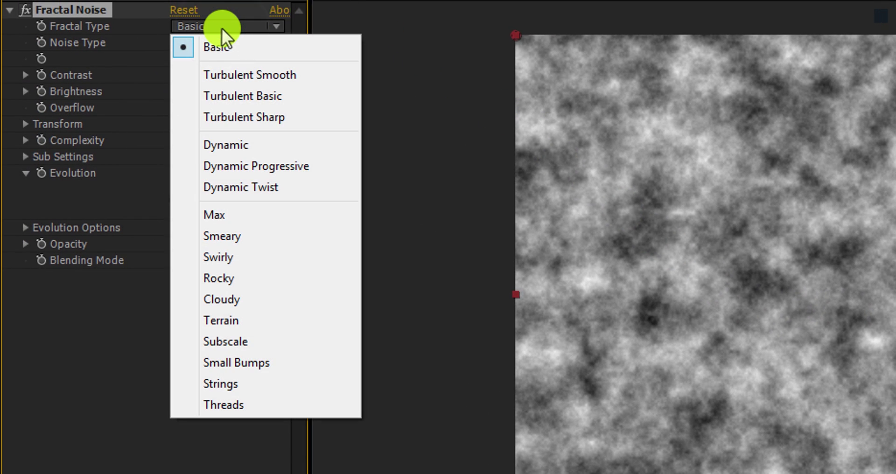
{"action": "left_click", "coordinate": [254, 166]}
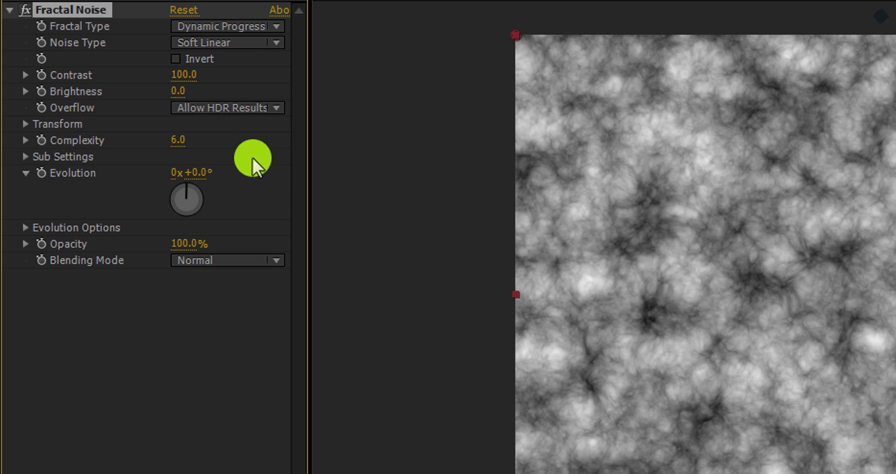
{"action": "left_click", "coordinate": [189, 76]}
{"action": "type", "text": "350"}
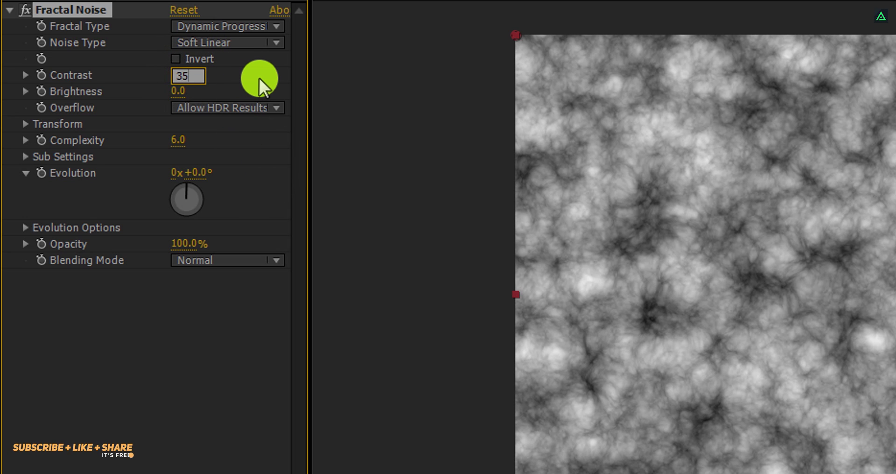
{"action": "key", "text": "Return"}
Step: Set the noise Brightness to -50, Complexity to 1 and Scale to 1000
{"action": "left_click", "coordinate": [179, 91]}
{"action": "type", "text": "-50"}
{"action": "key", "text": "Return"}
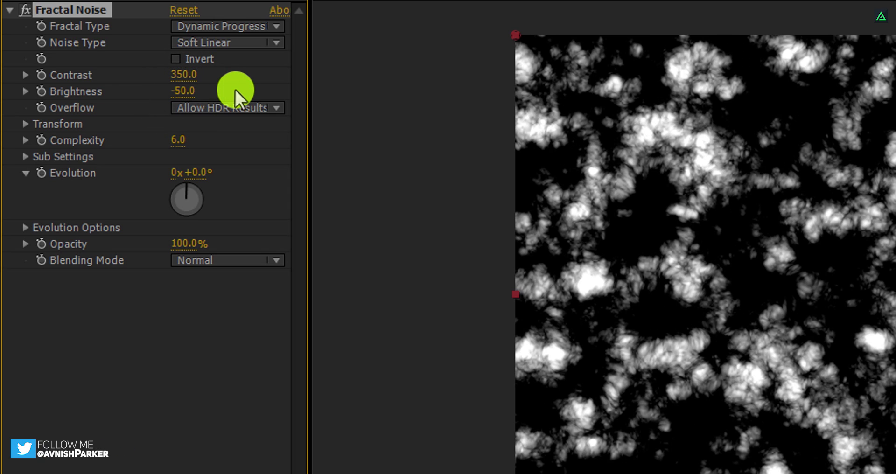
{"action": "left_click", "coordinate": [187, 146]}
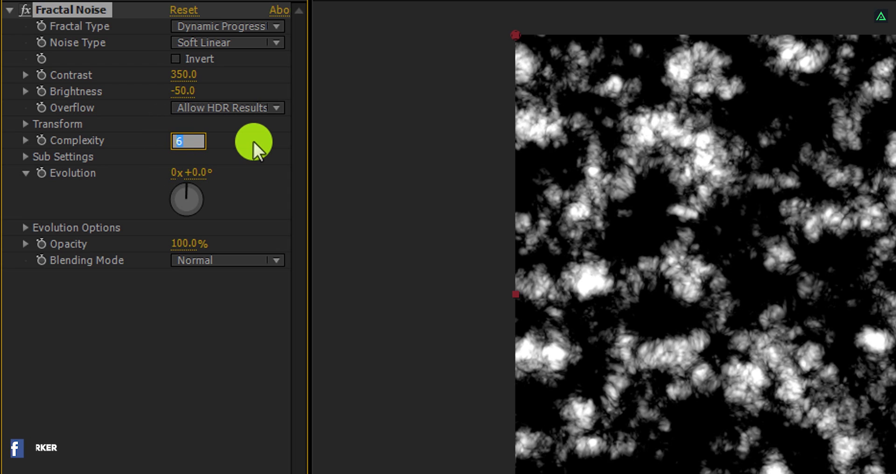
{"action": "type", "text": "1"}
{"action": "key", "text": "Return"}
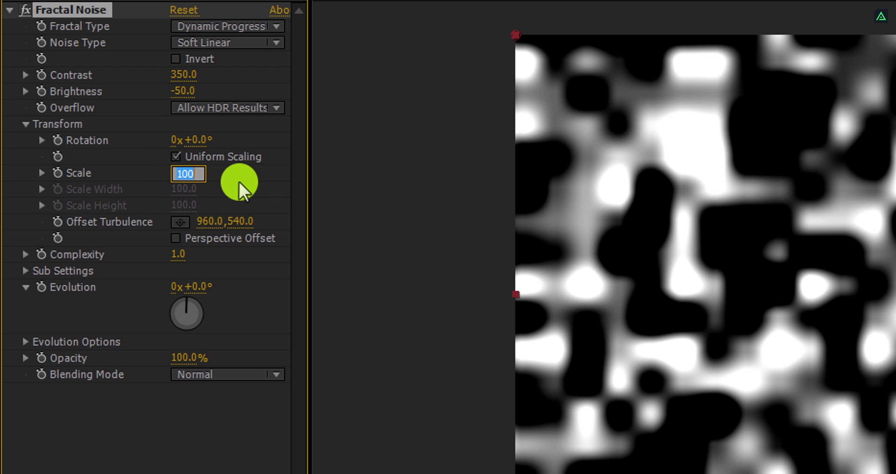
{"action": "type", "text": "1000"}
{"action": "key", "text": "Return"}
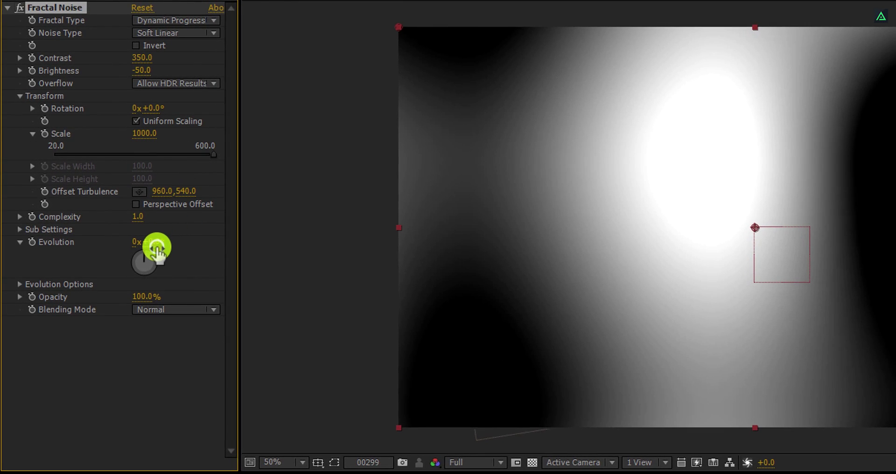
Step: Drive the Fractal Noise Evolution with the expression time*120 and scrub the timeline to preview the drift
{"action": "left_click_drag", "start_coordinate": [156, 247], "coordinate": [89, 236]}
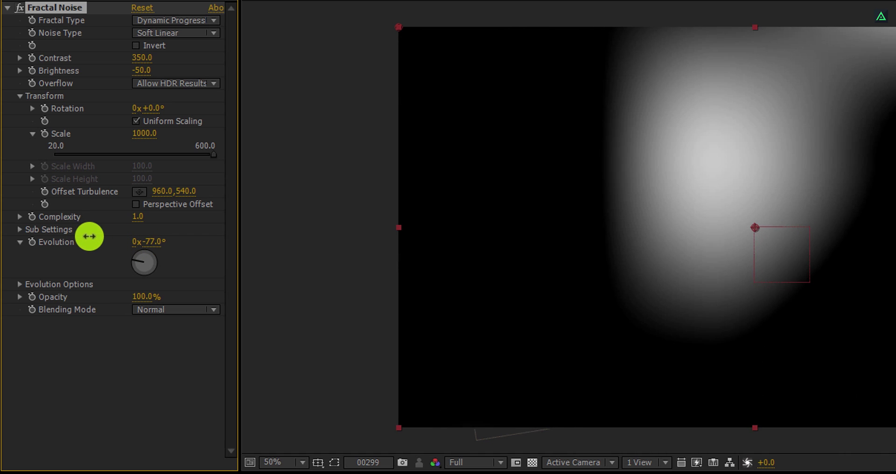
{"action": "key", "text": "alt"}
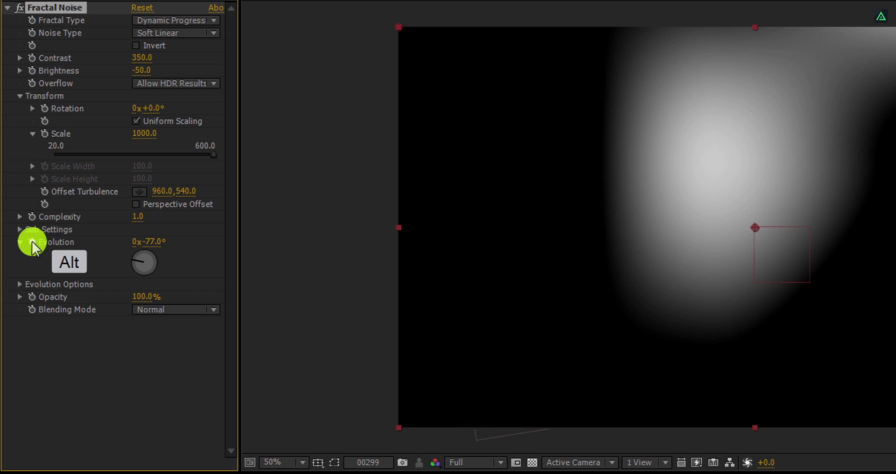
{"action": "left_click", "coordinate": [31, 242], "text": "alt"}
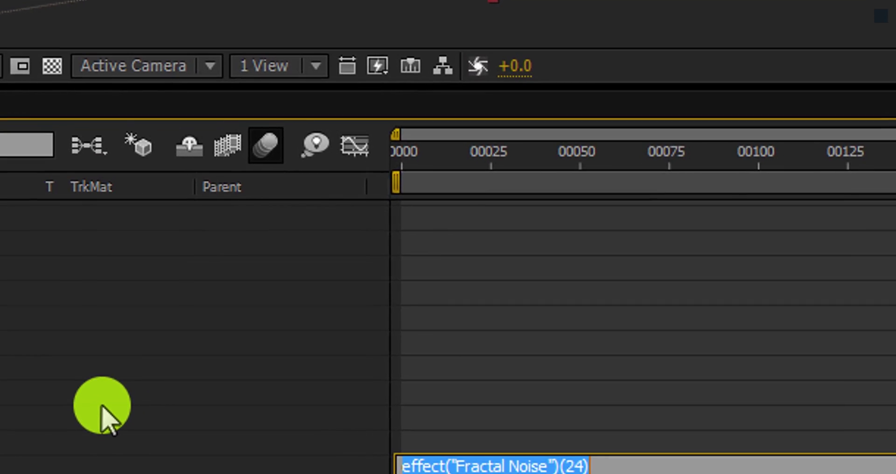
{"action": "type", "text": "time*120"}
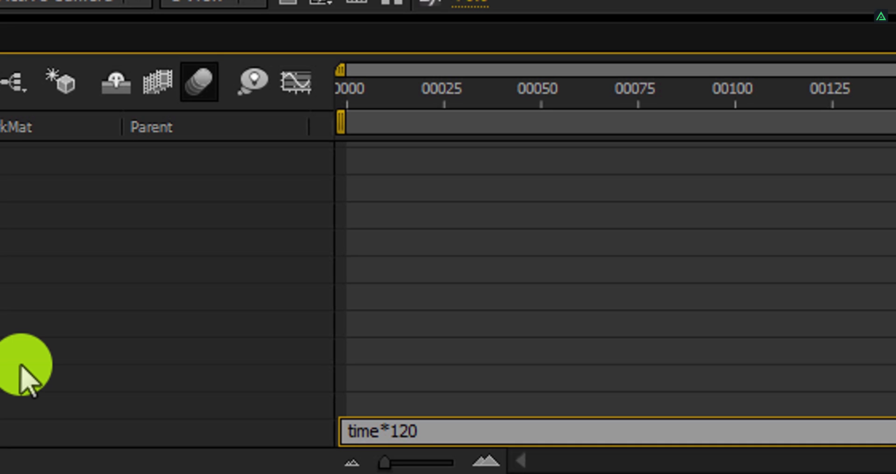
{"action": "left_click", "coordinate": [405, 287]}
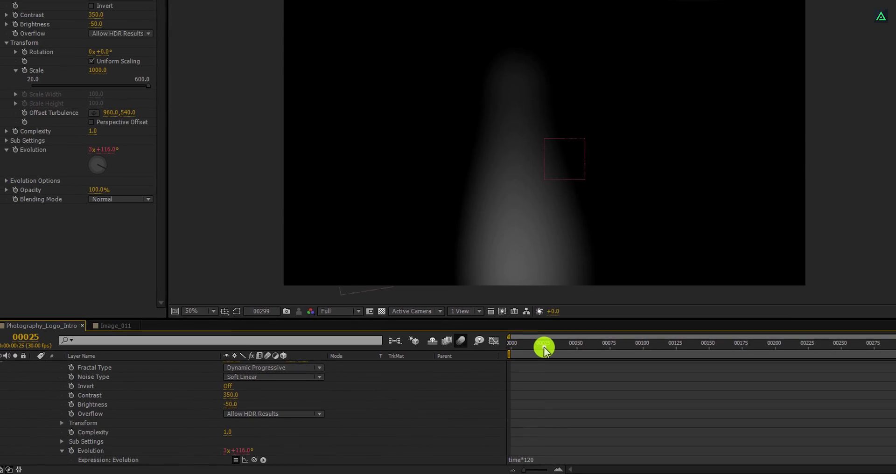
{"action": "left_click_drag", "start_coordinate": [458, 137], "coordinate": [585, 150]}
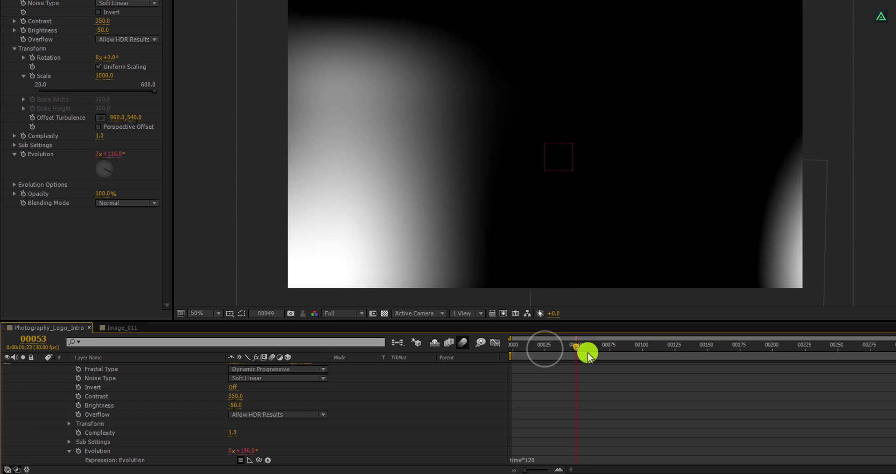
{"action": "left_click_drag", "start_coordinate": [592, 353], "coordinate": [816, 368]}
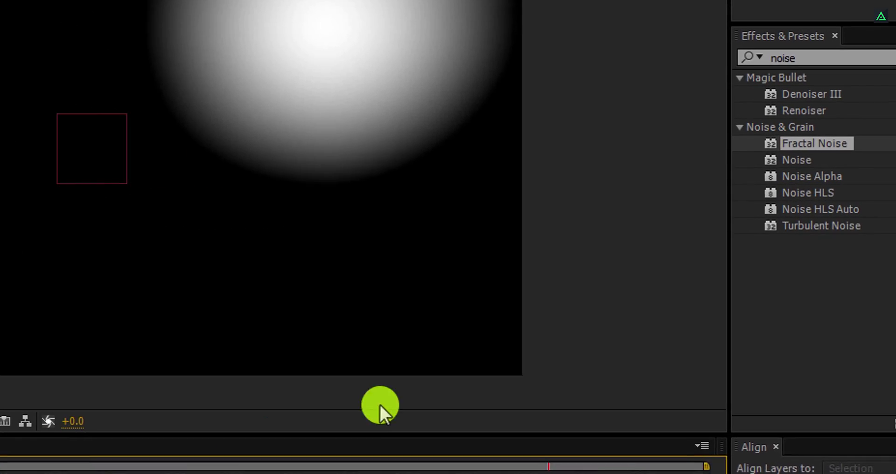
Step: Apply Hue/Saturation to Light_Leaks with Colorize on, Colorize Saturation 100 and Colorize Hue 21°
{"action": "double_click", "coordinate": [829, 55]}
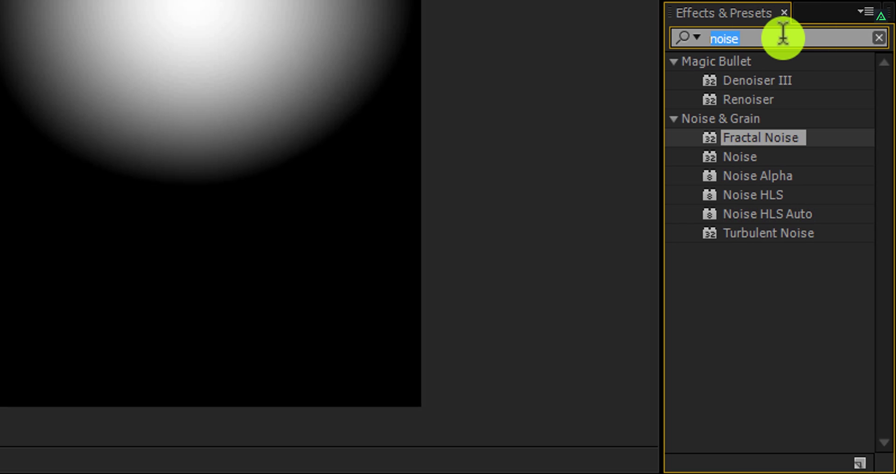
{"action": "type", "text": "hue"}
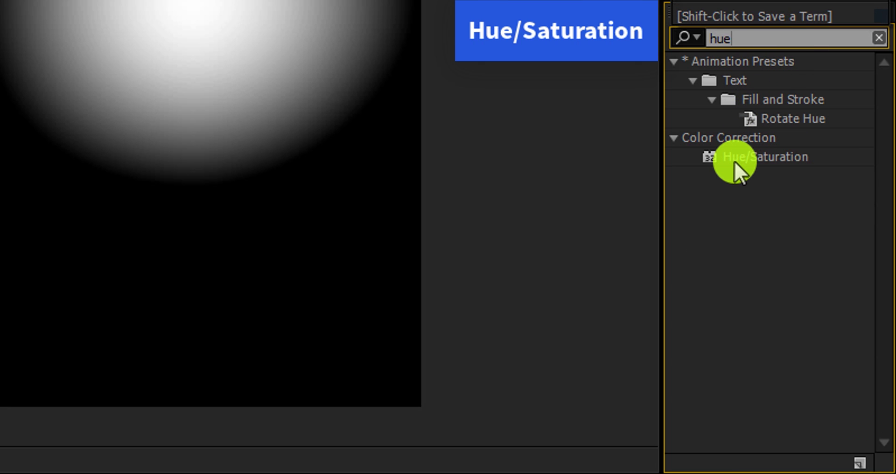
{"action": "left_click_drag", "start_coordinate": [735, 161], "coordinate": [514, 196]}
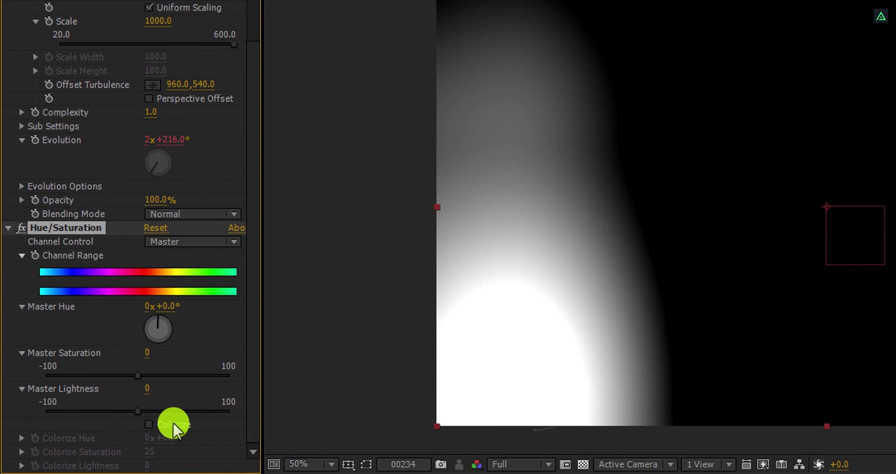
{"action": "left_click", "coordinate": [173, 422]}
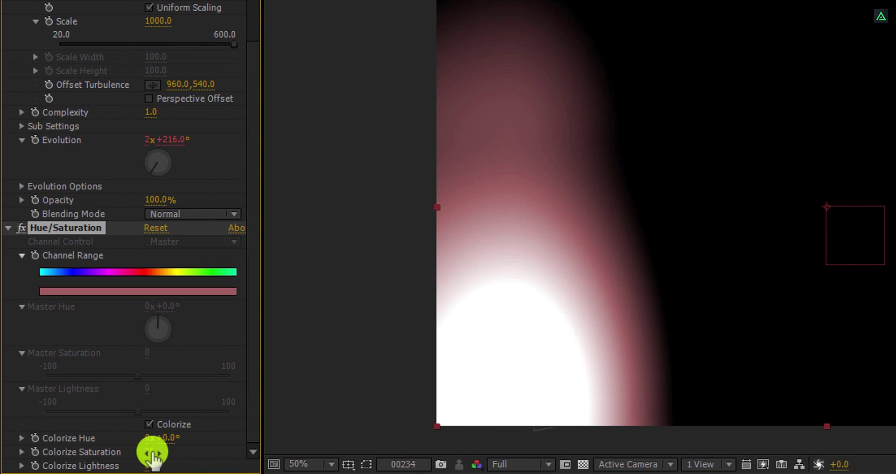
{"action": "left_click_drag", "start_coordinate": [150, 452], "coordinate": [215, 450]}
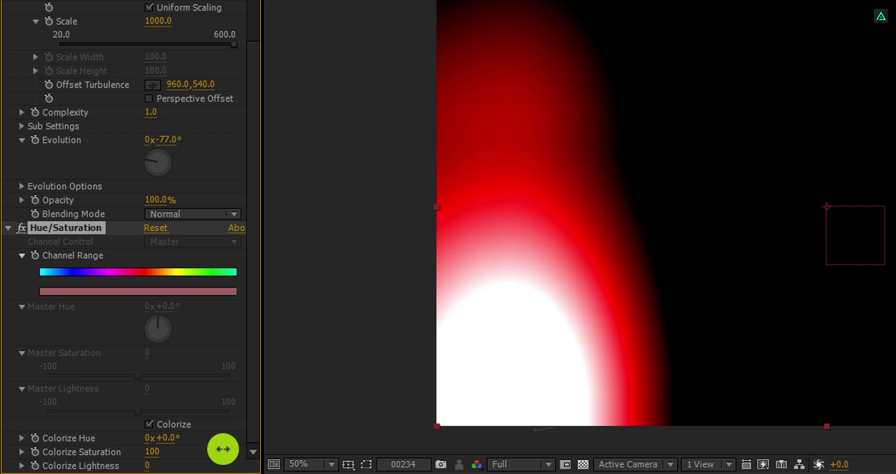
{"action": "mouse_move", "coordinate": [171, 440]}
{"action": "left_mouse_down"}
{"action": "mouse_move", "coordinate": [196, 432]}
{"action": "mouse_move", "coordinate": [181, 433]}
{"action": "left_mouse_up"}
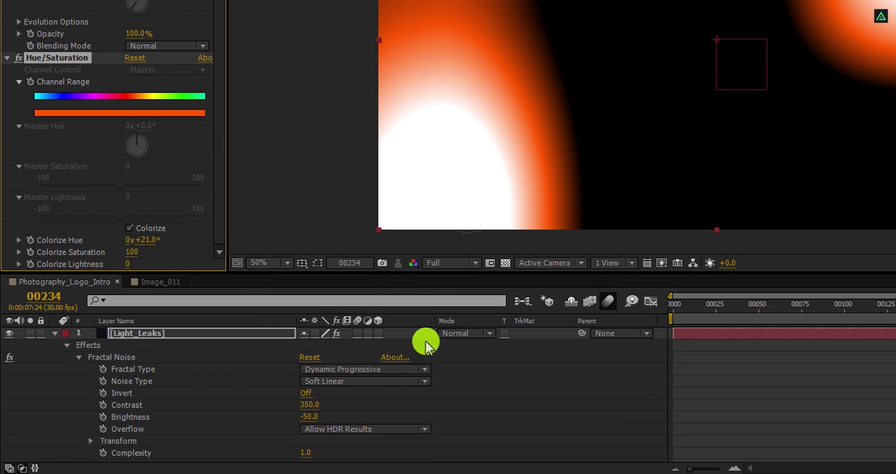
Step: Set Light_Leaks' blending mode to Screen and lower the Fractal Noise contrast to 200
{"action": "left_click", "coordinate": [452, 332]}
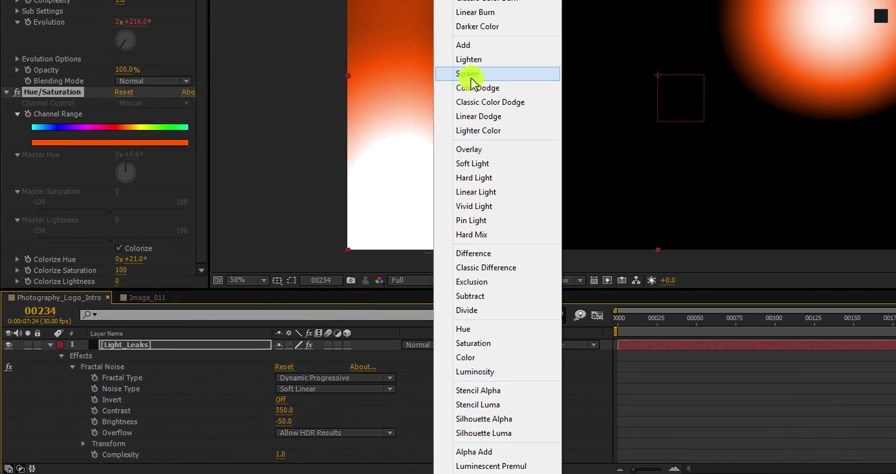
{"action": "left_click", "coordinate": [471, 75]}
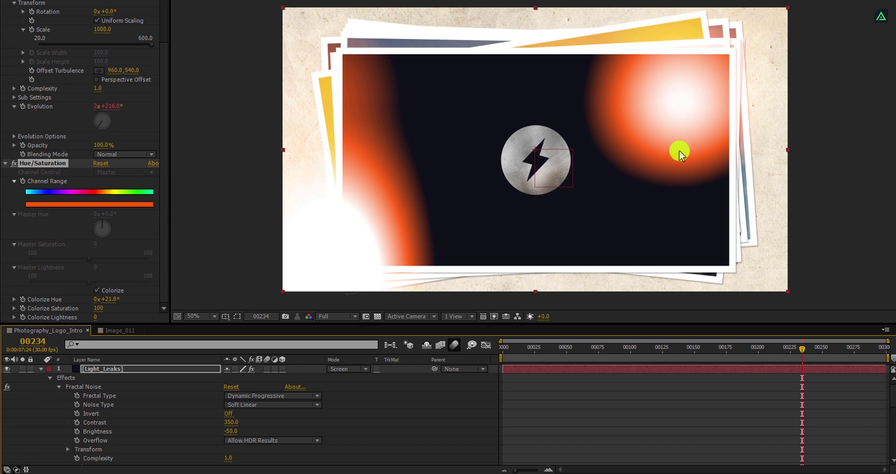
{"action": "scroll", "coordinate": [43, 124], "scroll_direction": "up", "scroll_amount": 3}
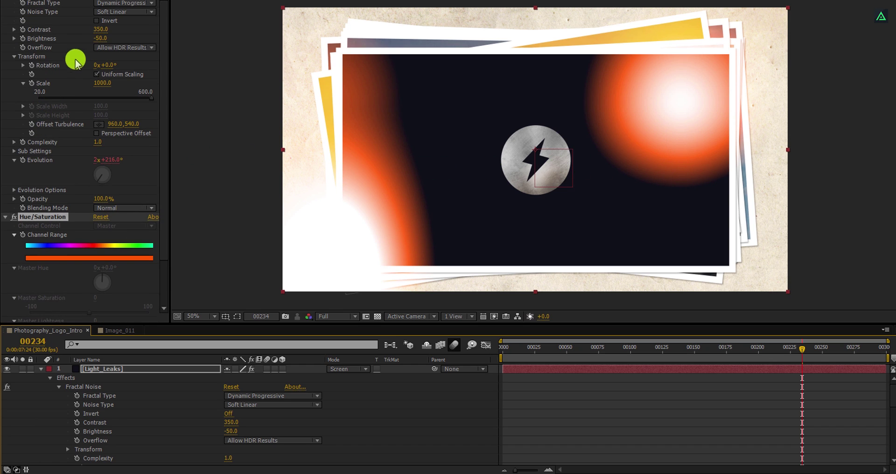
{"action": "left_click", "coordinate": [99, 33]}
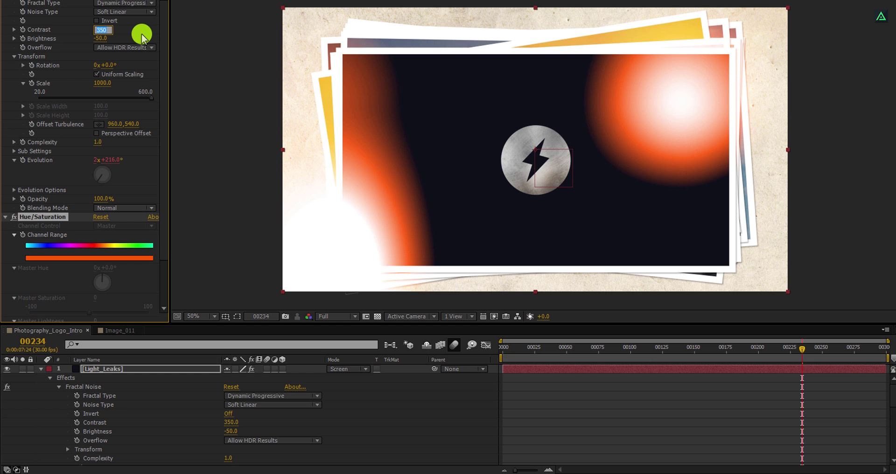
{"action": "type", "text": "200"}
{"action": "key", "text": "Return"}
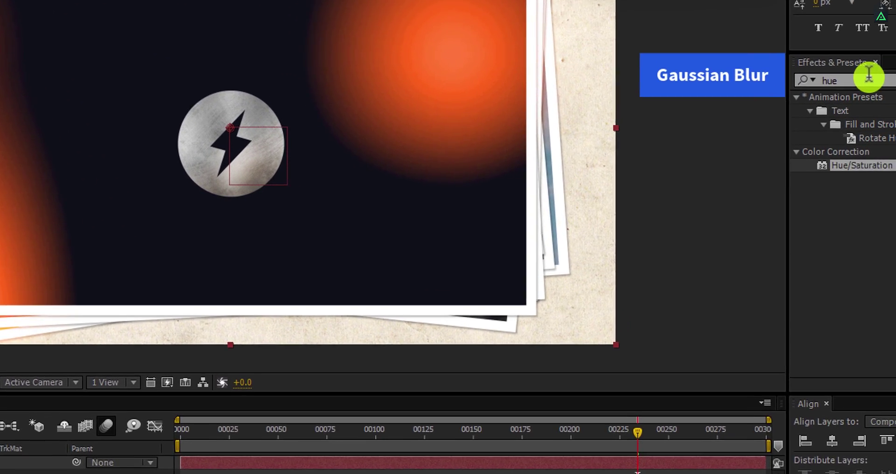
Step: Apply Gaussian Blur to Light_Leaks with a Blurriness of 200
{"action": "left_click", "coordinate": [894, 117]}
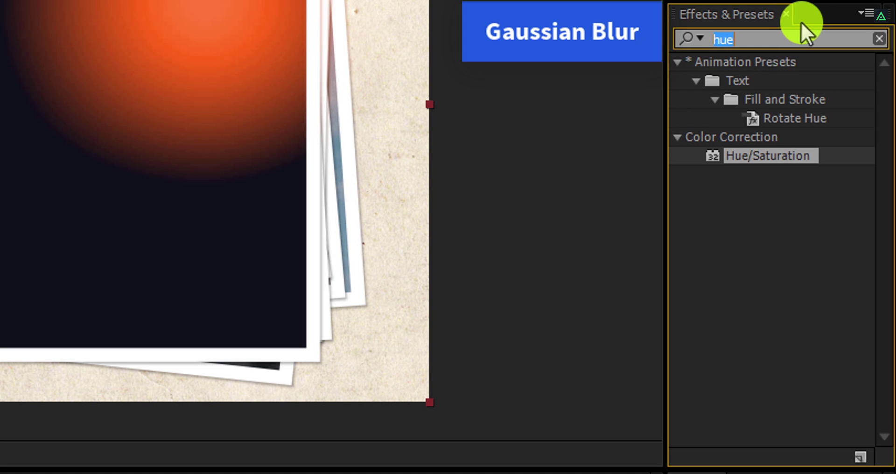
{"action": "type", "text": "gaus"}
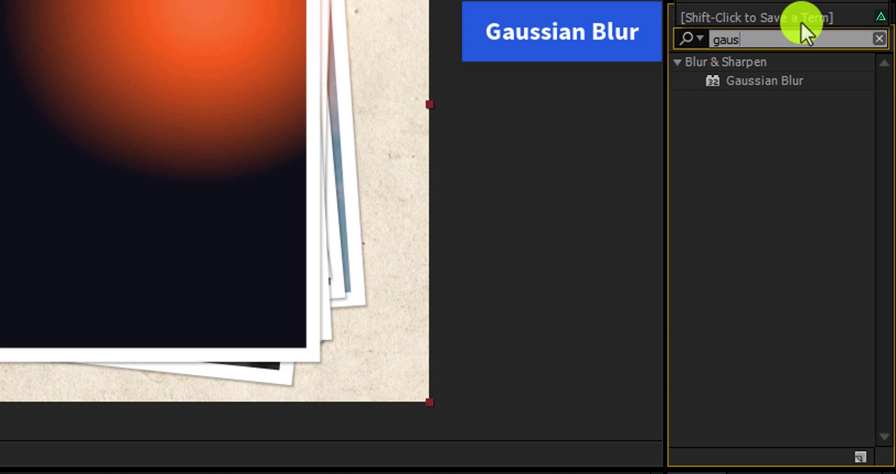
{"action": "left_click_drag", "start_coordinate": [764, 81], "coordinate": [486, 100]}
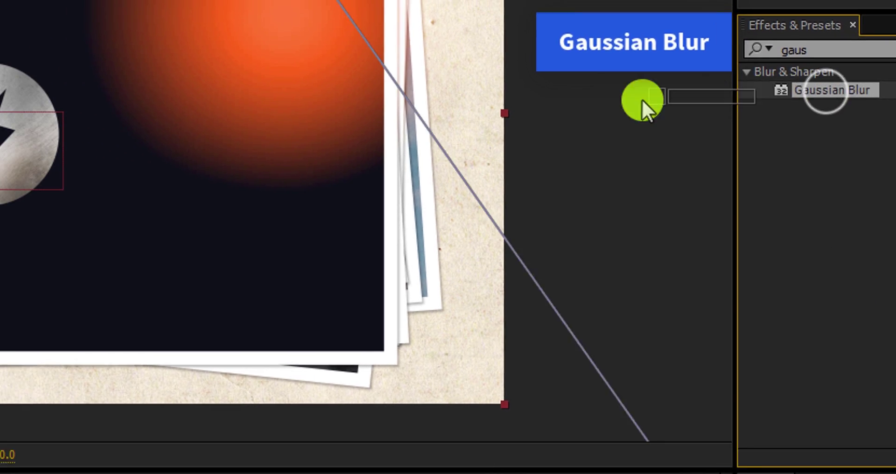
{"action": "left_click_drag", "start_coordinate": [576, 108], "coordinate": [466, 186]}
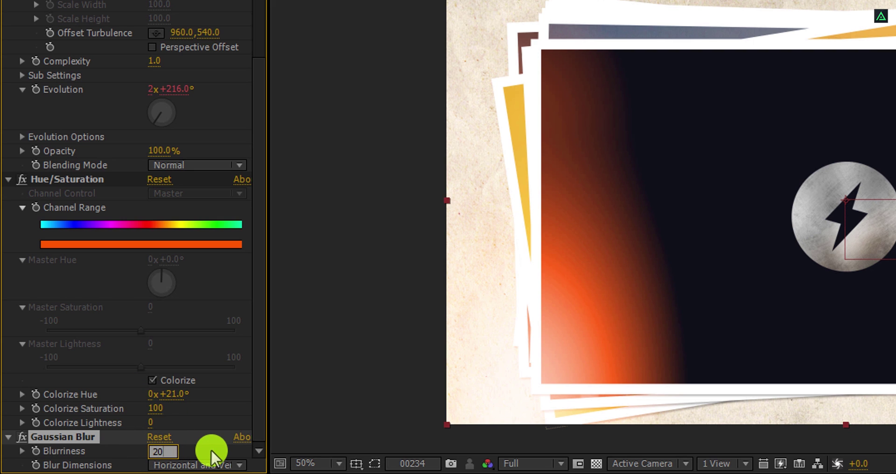
{"action": "key", "text": "Return"}
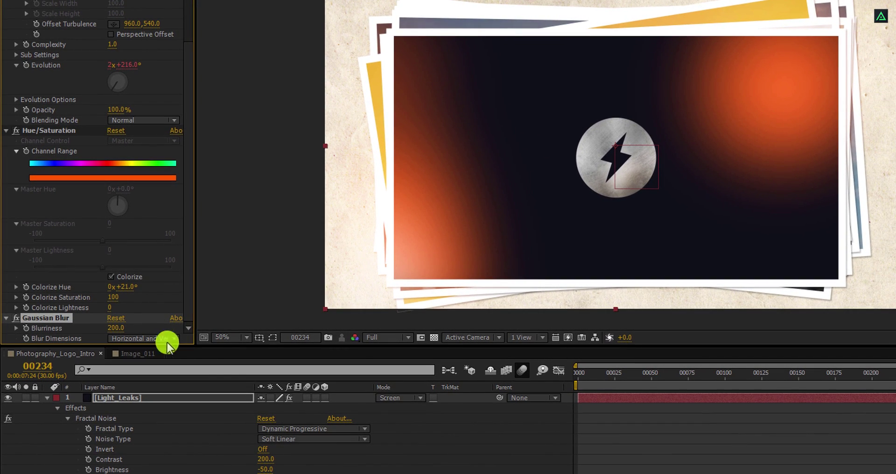
Step: Check the light leaks at frame 49 and around frame 100, then RAM-preview the composition
{"action": "left_click", "coordinate": [651, 376]}
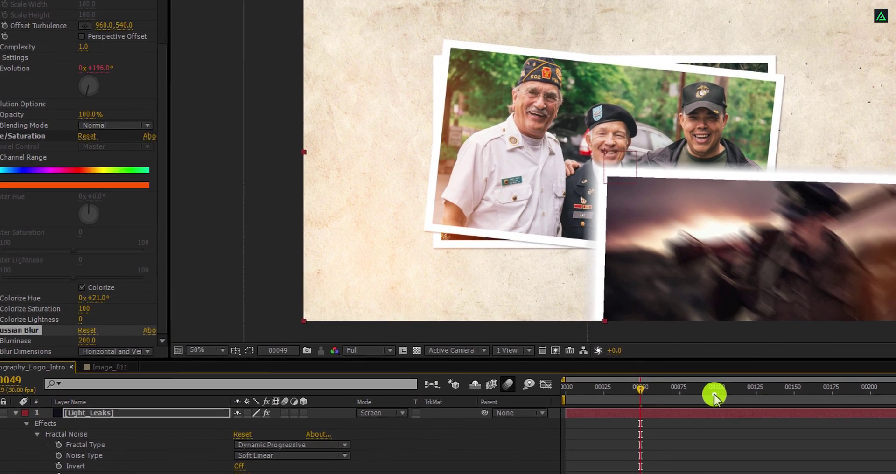
{"action": "left_click", "coordinate": [714, 394]}
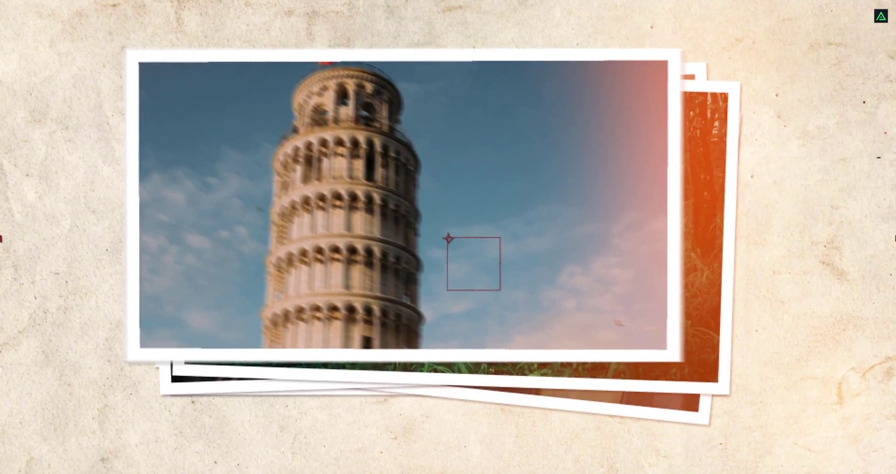
{"action": "key", "text": "KP_0"}
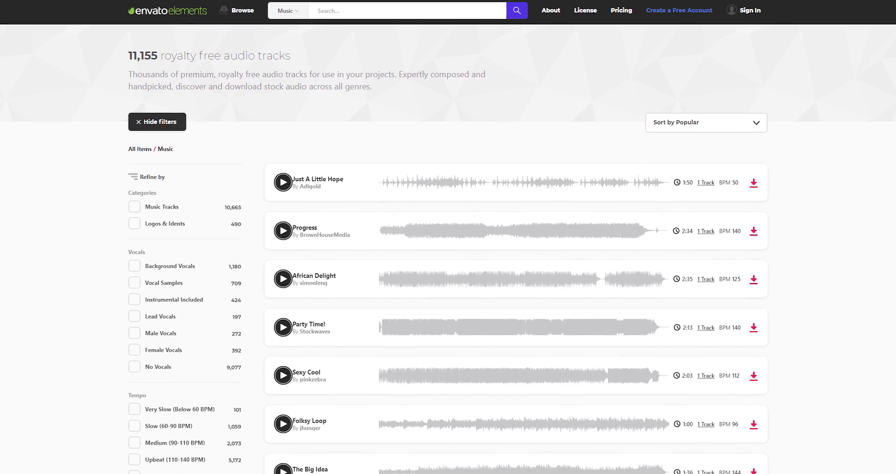
Step: Scroll down through the Envato Elements listings to browse tracks and video templates
{"action": "scroll", "coordinate": [448, 234], "scroll_direction": "down", "scroll_amount": 2}
{"action": "scroll", "coordinate": [448, 233], "scroll_direction": "down", "scroll_amount": 3}
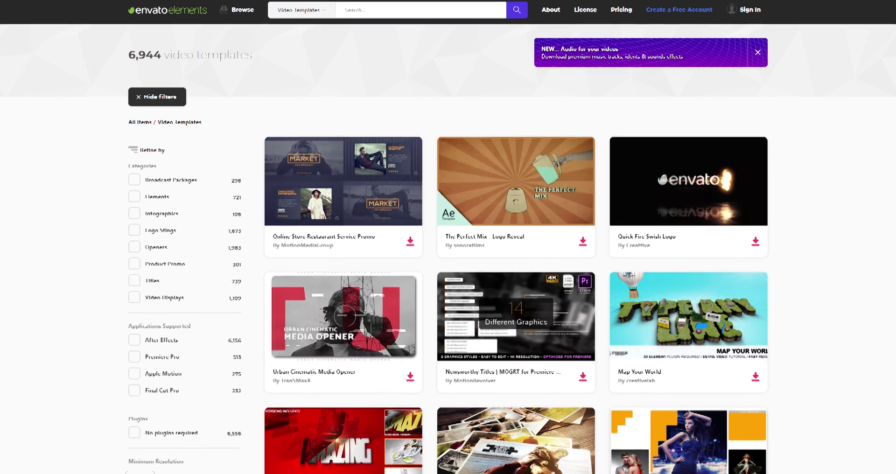
{"action": "scroll", "coordinate": [448, 233], "scroll_direction": "down", "scroll_amount": 1}
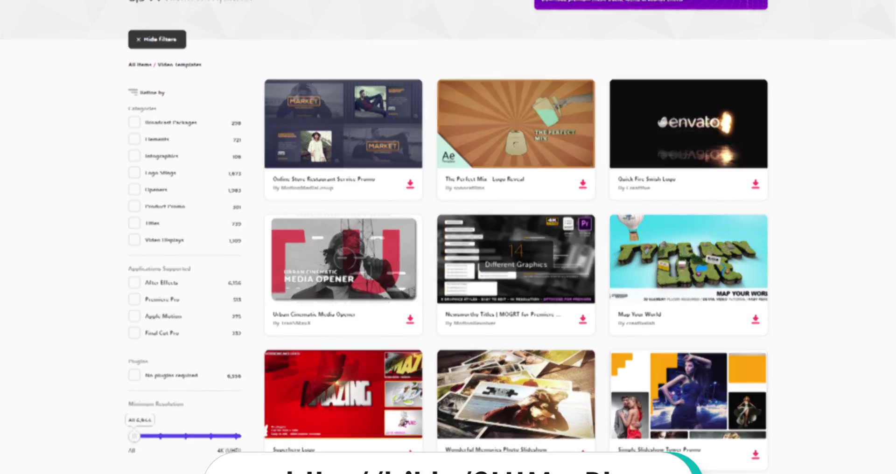